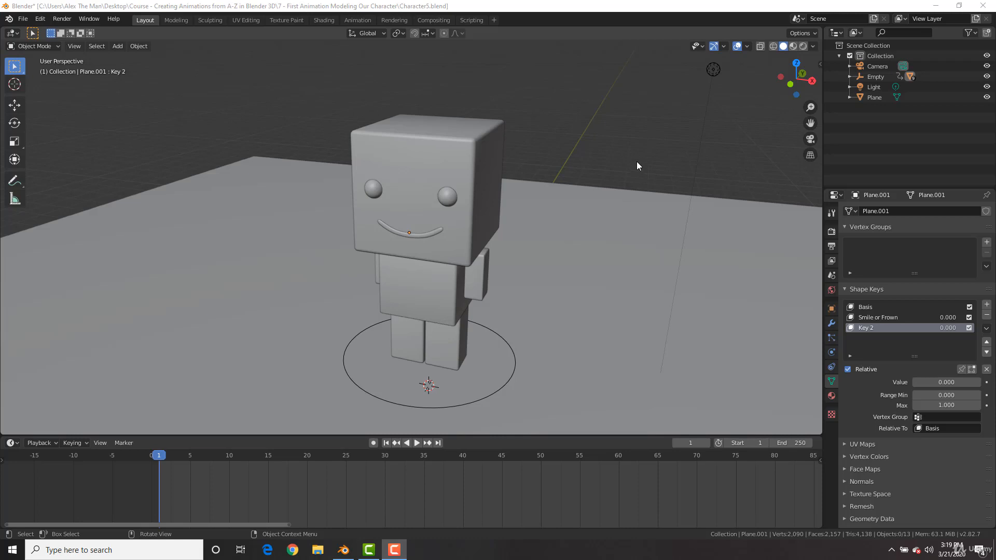
Step: Play the walk animation up to frame 67 and examine the character and scene from several angles
{"action": "middle_click_drag", "start_coordinate": [644, 147], "coordinate": [561, 138]}
{"action": "scroll", "coordinate": [551, 127], "scroll_direction": "down", "scroll_amount": 3}
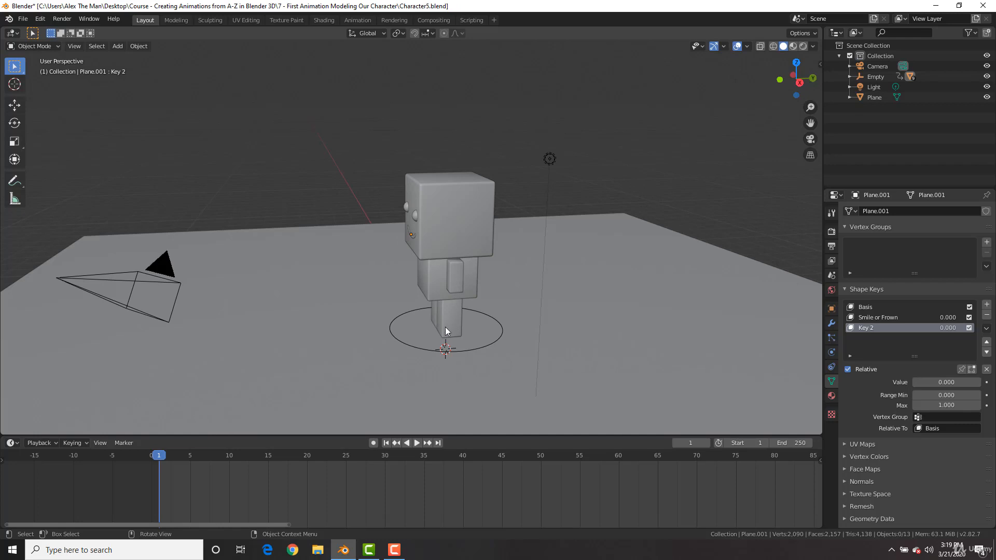
{"action": "middle_click_drag", "start_coordinate": [410, 269], "coordinate": [443, 275]}
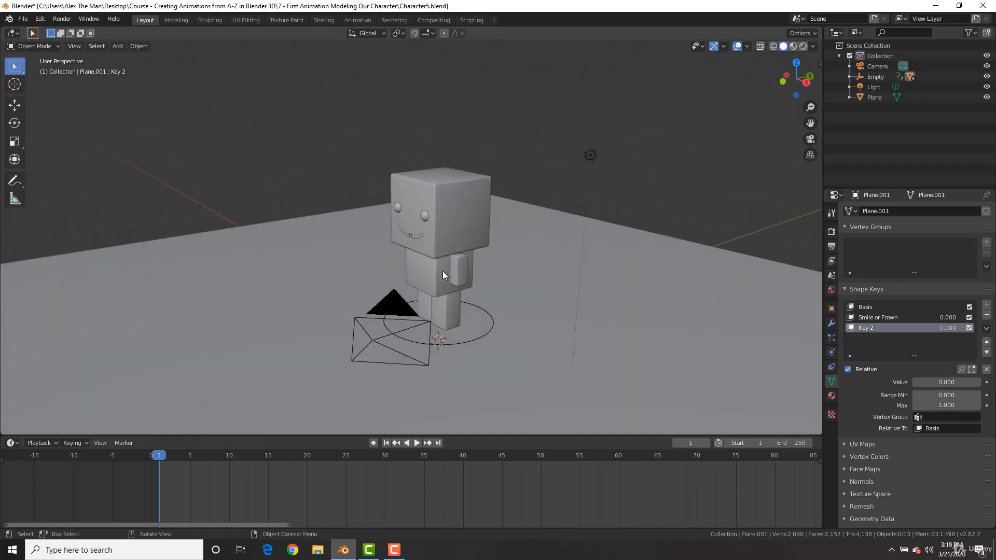
{"action": "scroll", "coordinate": [440, 276], "scroll_direction": "down", "scroll_amount": 3}
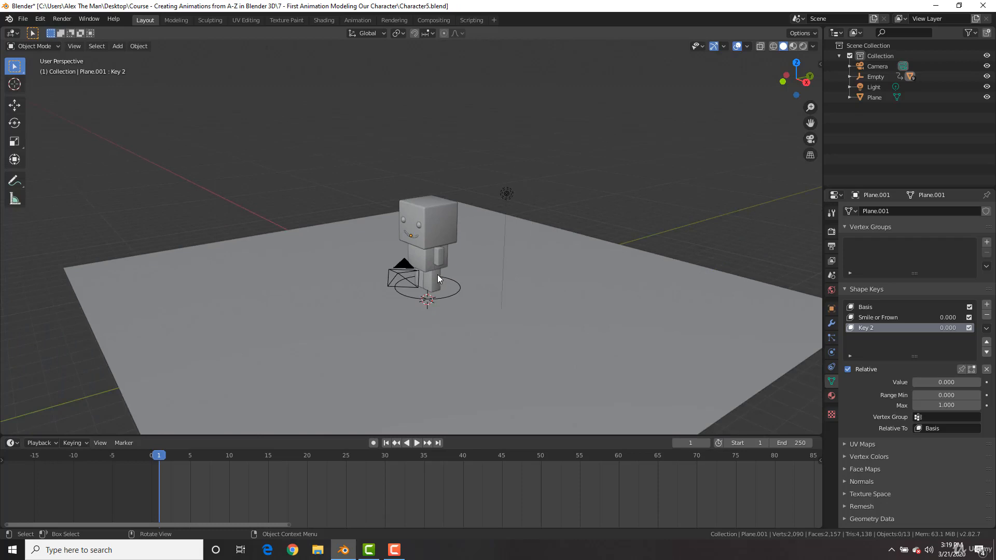
{"action": "key", "text": "space"}
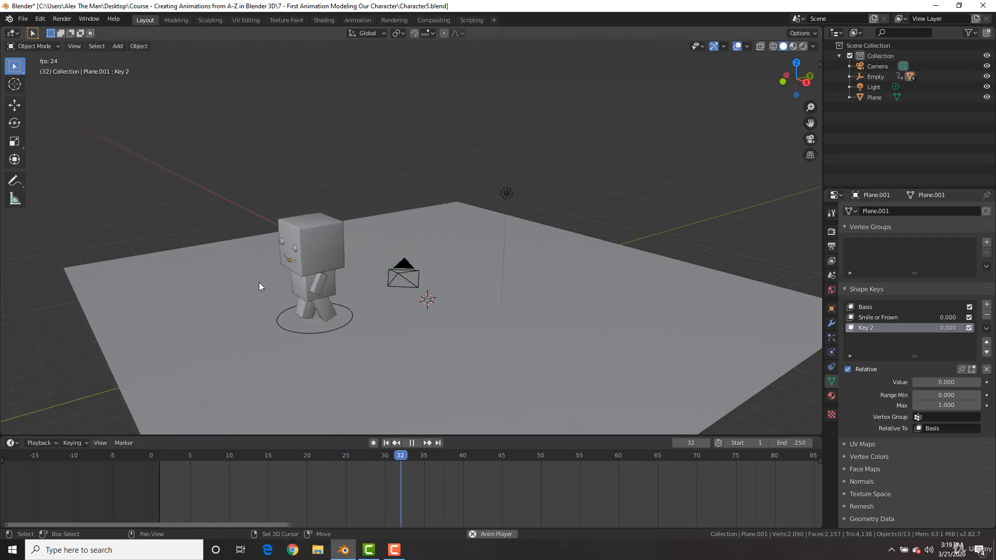
{"action": "middle_click_drag", "start_coordinate": [259, 282], "coordinate": [453, 266], "text": "shift"}
{"action": "key", "text": "space"}
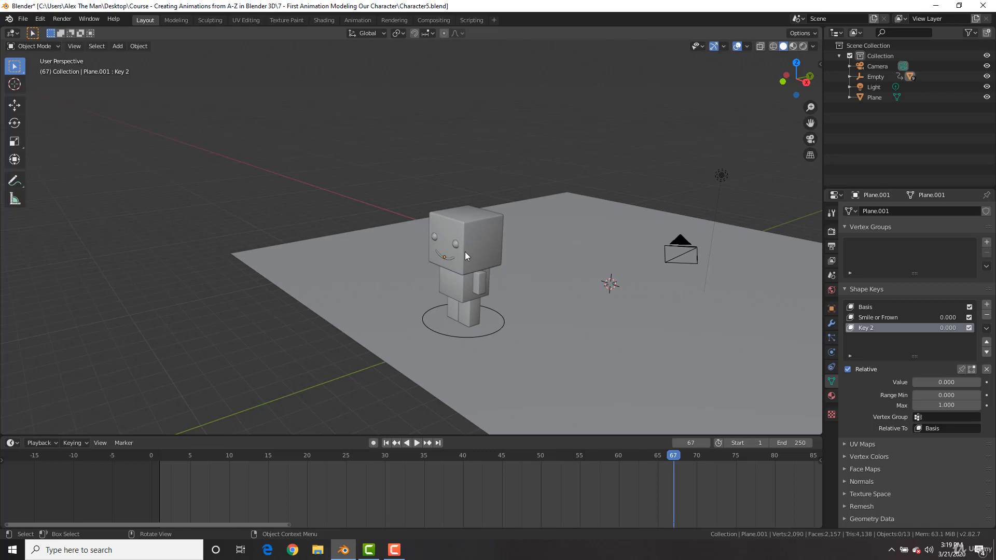
{"action": "scroll", "coordinate": [465, 251], "scroll_direction": "up", "scroll_amount": 2}
{"action": "mouse_move", "coordinate": [465, 251]}
{"action": "middle_mouse_down"}
{"action": "mouse_move", "coordinate": [478, 255]}
{"action": "mouse_move", "coordinate": [471, 248]}
{"action": "middle_mouse_up"}
{"action": "scroll", "coordinate": [471, 248], "scroll_direction": "down", "scroll_amount": 4}
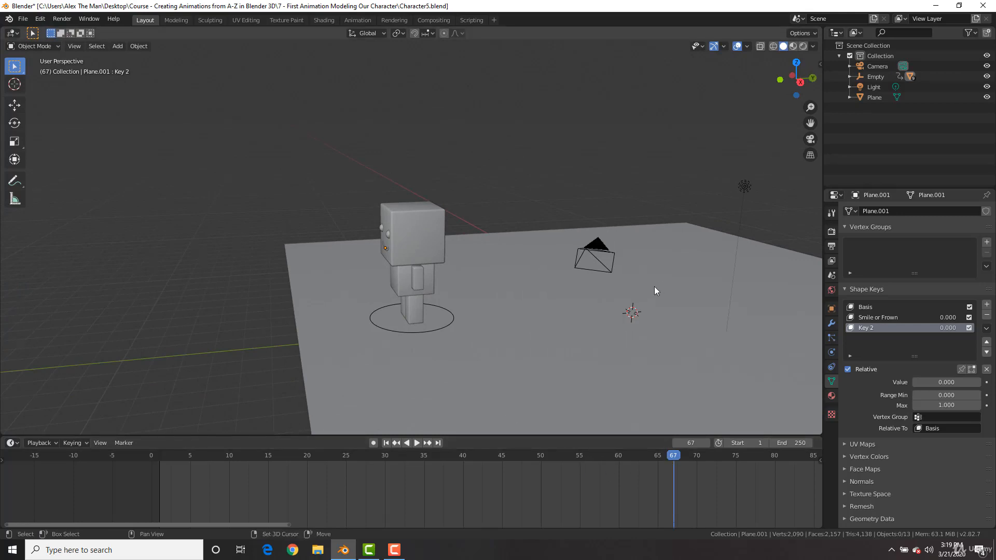
Step: Add a UV sphere and raise it along the Z axis until it sits above the ground plane
{"action": "key", "text": "shift+a"}
{"action": "mouse_move", "coordinate": [642, 191]}
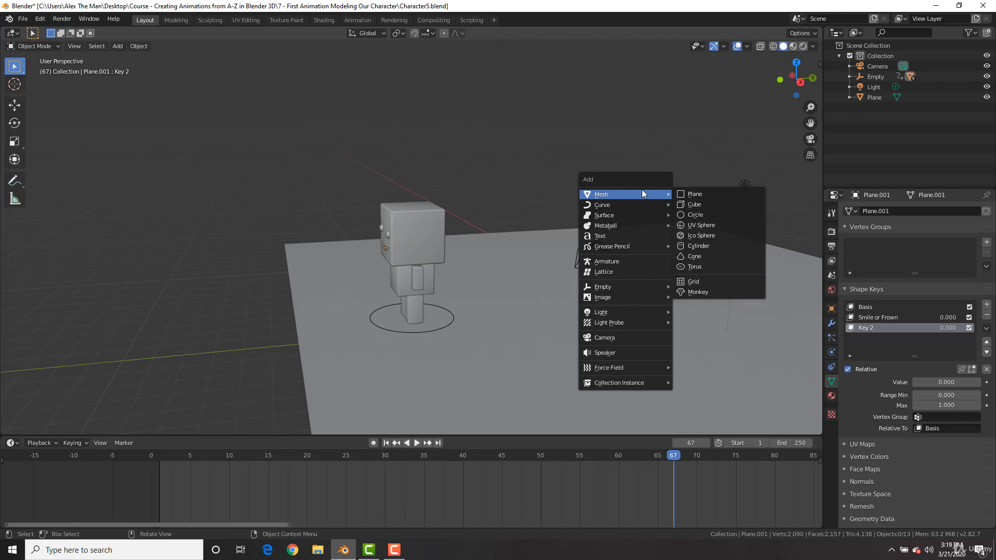
{"action": "left_click", "coordinate": [708, 225]}
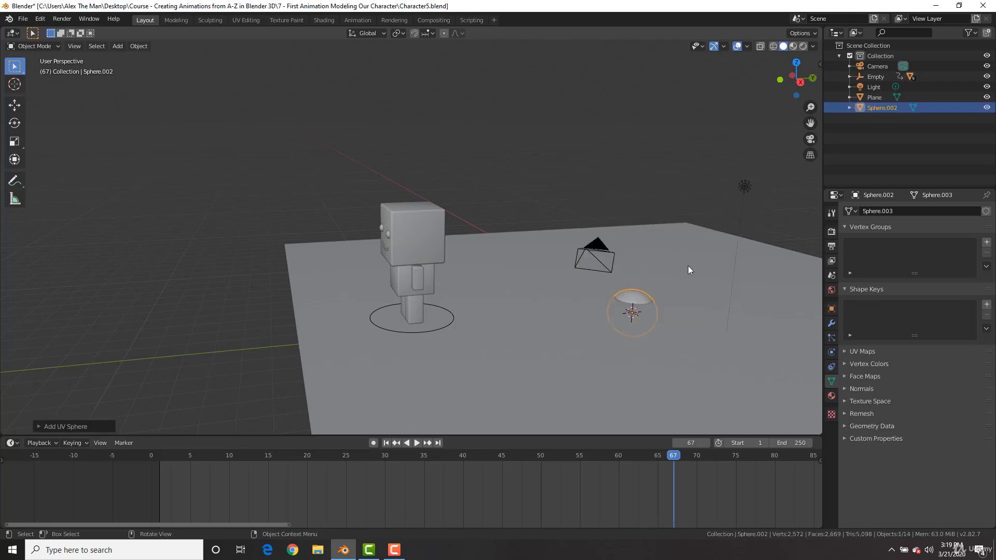
{"action": "key", "text": "g"}
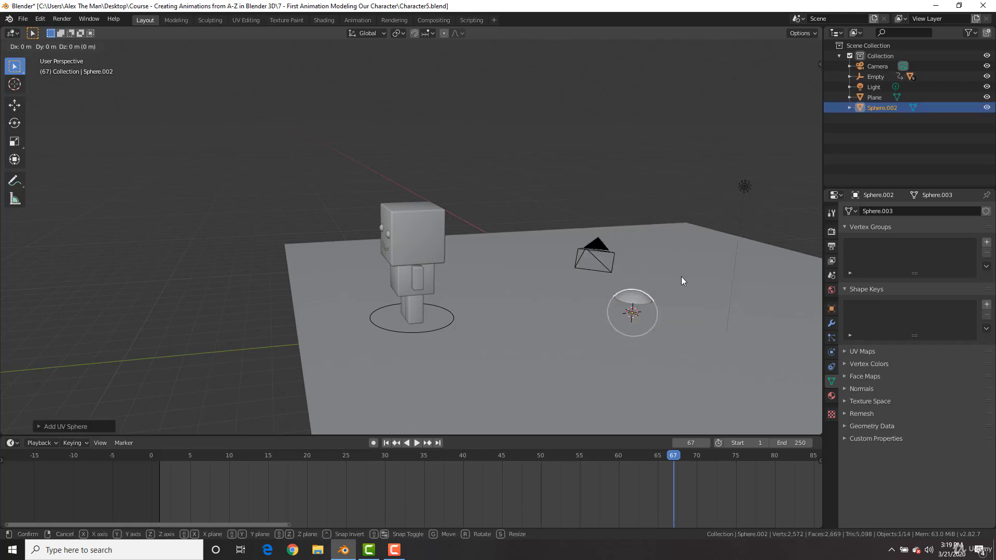
{"action": "key", "text": "z"}
{"action": "left_click", "coordinate": [672, 241]}
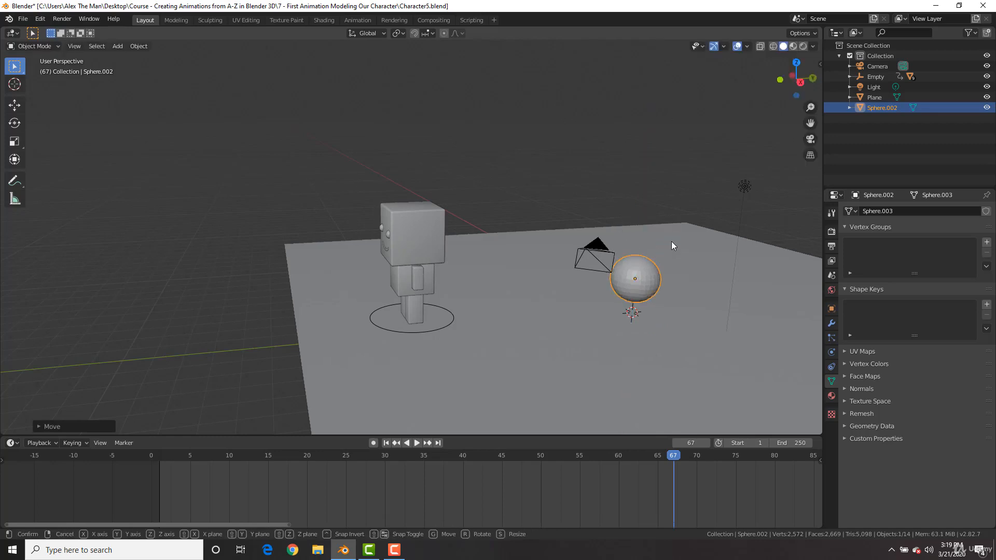
Step: Move the sphere along the Y axis to just in front of the character's stopping position
{"action": "key", "text": "g"}
{"action": "key", "text": "y"}
{"action": "left_click", "coordinate": [371, 291]}
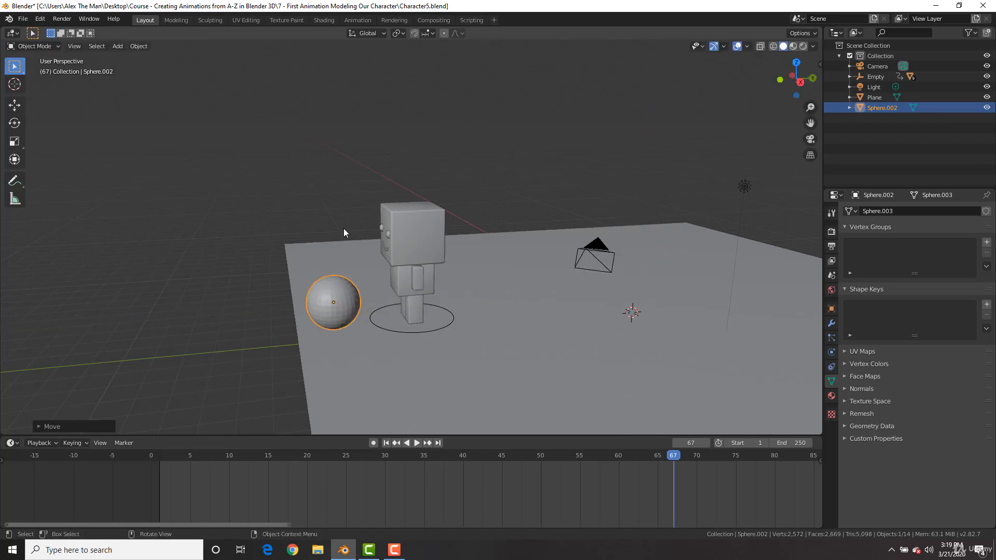
{"action": "right_click", "coordinate": [343, 226]}
{"action": "key", "text": "Escape"}
{"action": "scroll", "coordinate": [359, 248], "scroll_direction": "up", "scroll_amount": 3}
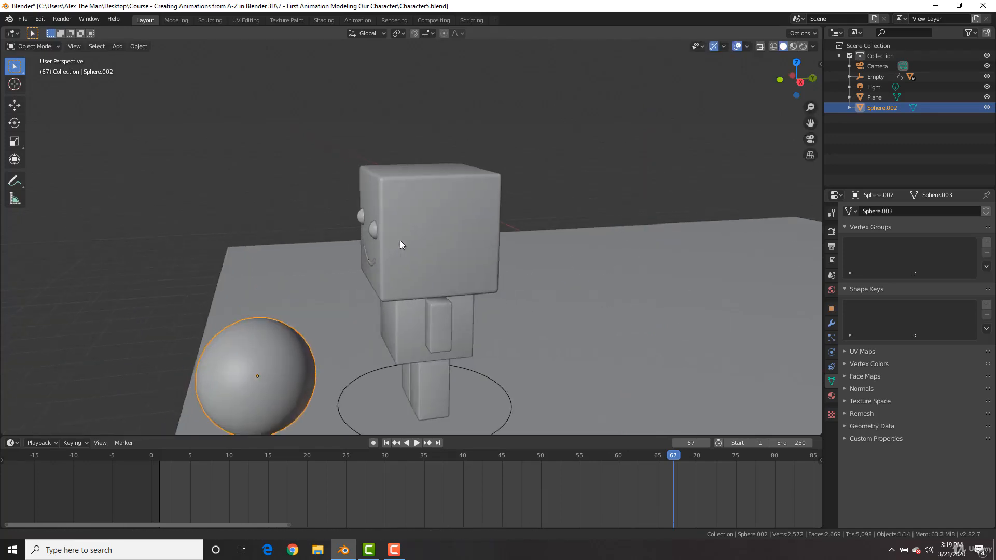
{"action": "middle_click_drag", "start_coordinate": [399, 241], "coordinate": [448, 214], "text": "shift"}
{"action": "key", "text": "g"}
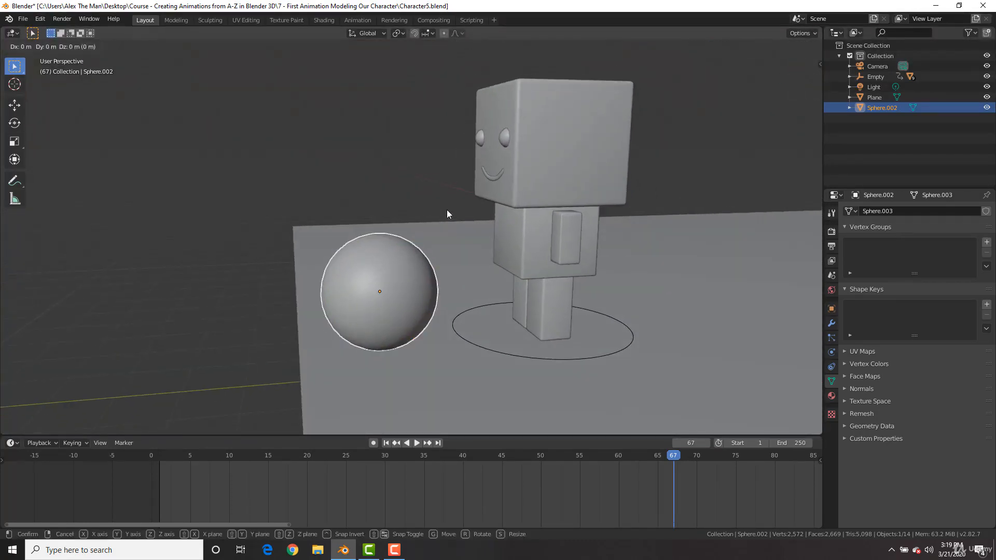
{"action": "key", "text": "y"}
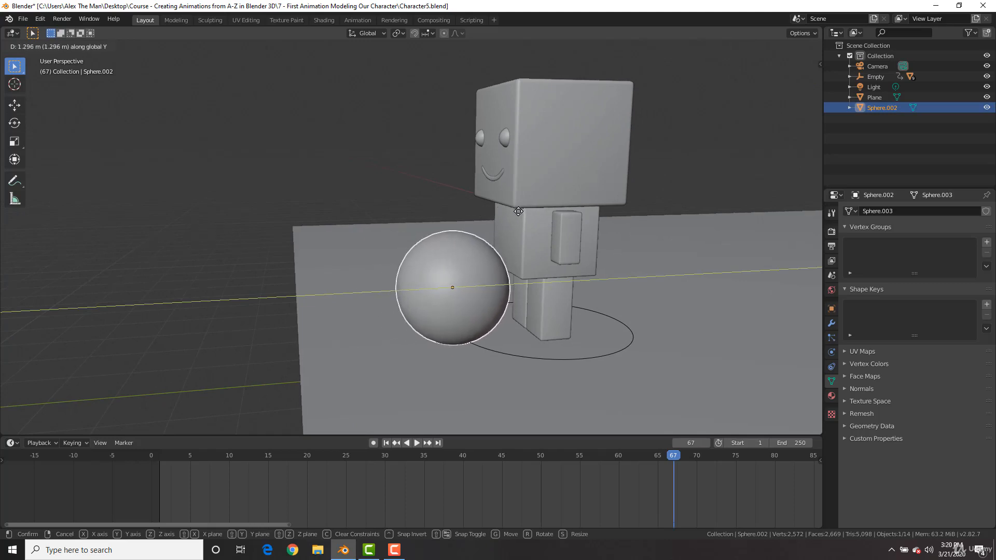
{"action": "left_click", "coordinate": [506, 223]}
Step: Replay the walk from its early frames to check how the character arrives at the sphere
{"action": "mouse_move", "coordinate": [505, 223]}
{"action": "middle_mouse_down"}
{"action": "mouse_move", "coordinate": [475, 222]}
{"action": "mouse_move", "coordinate": [568, 221]}
{"action": "mouse_move", "coordinate": [491, 219]}
{"action": "middle_mouse_up"}
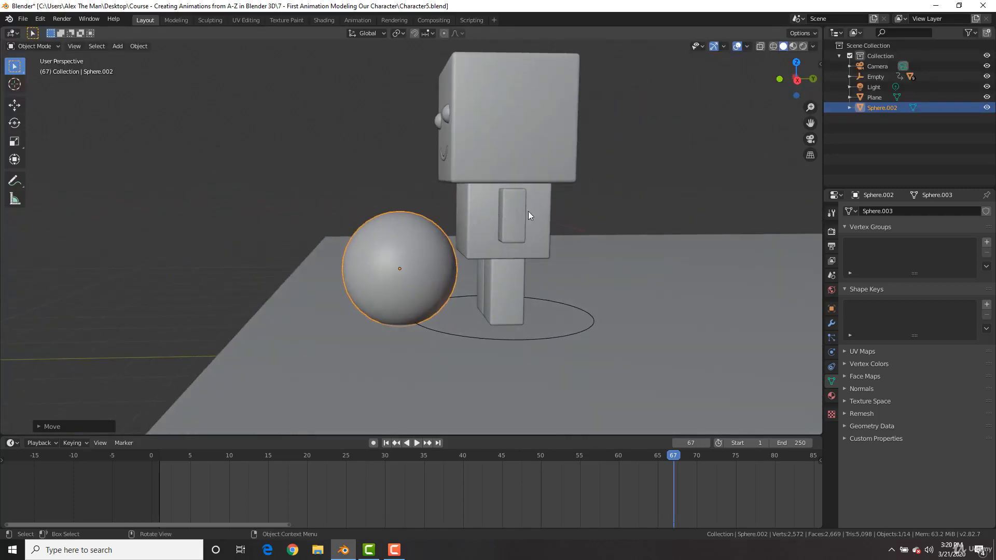
{"action": "left_click_drag", "start_coordinate": [506, 455], "coordinate": [221, 457]}
{"action": "scroll", "coordinate": [543, 286], "scroll_direction": "down", "scroll_amount": 4}
{"action": "key", "text": "space"}
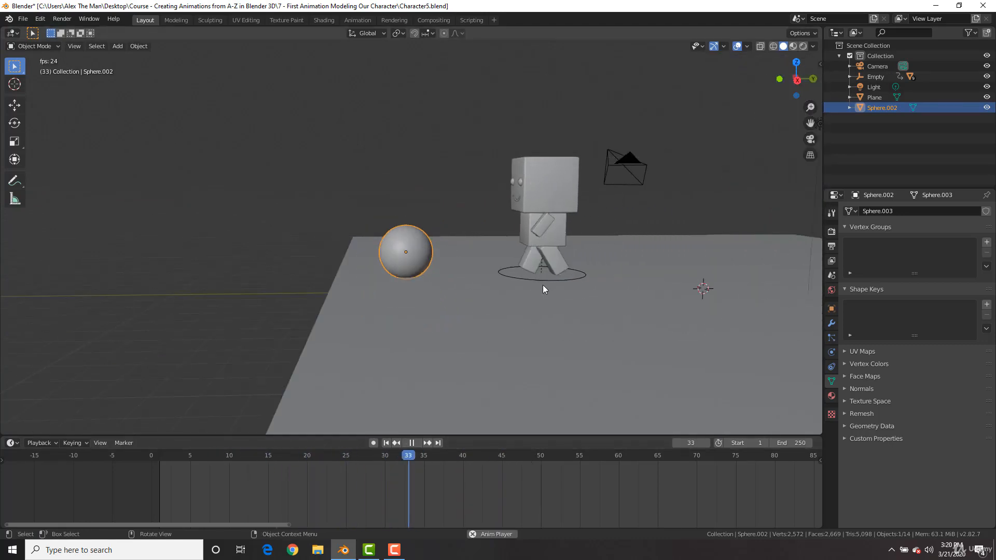
{"action": "key", "text": "space"}
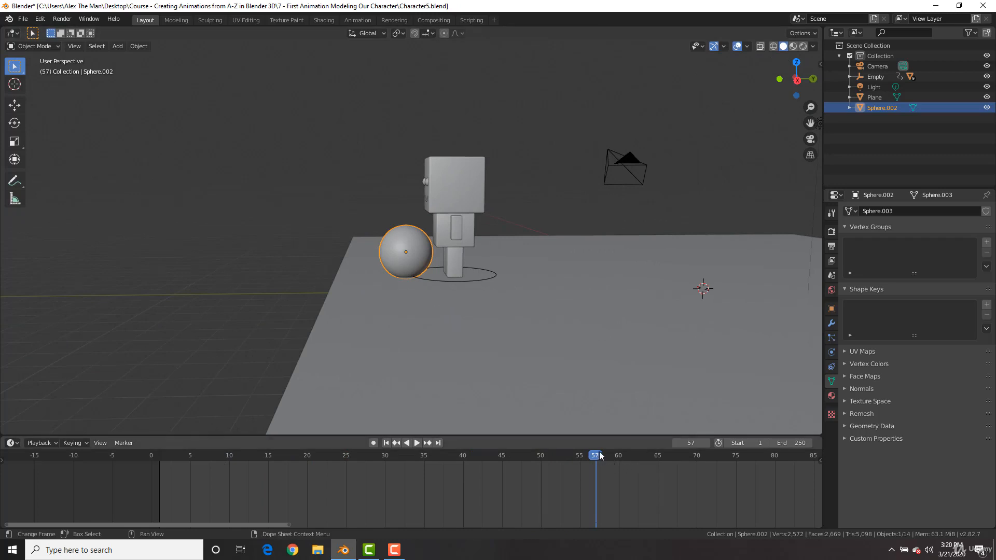
Step: Insert a LocRotScale keyframe for the character's upright head at frame 55
{"action": "left_click_drag", "start_coordinate": [595, 456], "coordinate": [543, 456]}
{"action": "scroll", "coordinate": [473, 240], "scroll_direction": "up", "scroll_amount": 4}
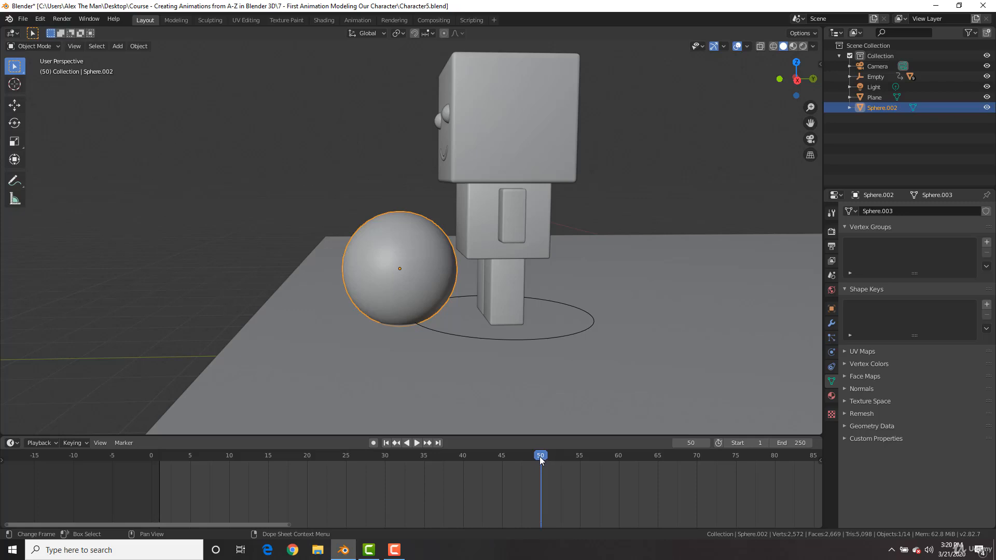
{"action": "left_click_drag", "start_coordinate": [540, 459], "coordinate": [580, 462]}
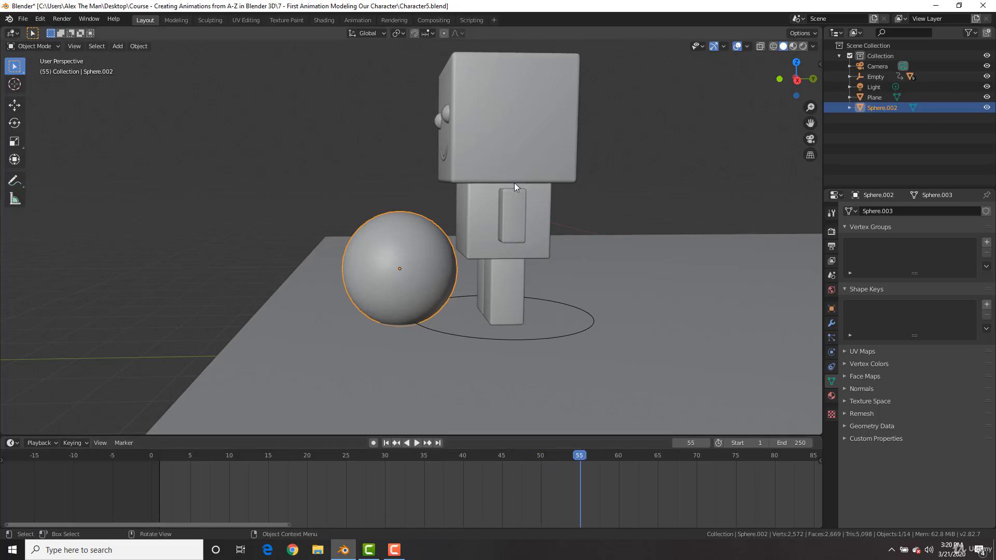
{"action": "left_click", "coordinate": [524, 154]}
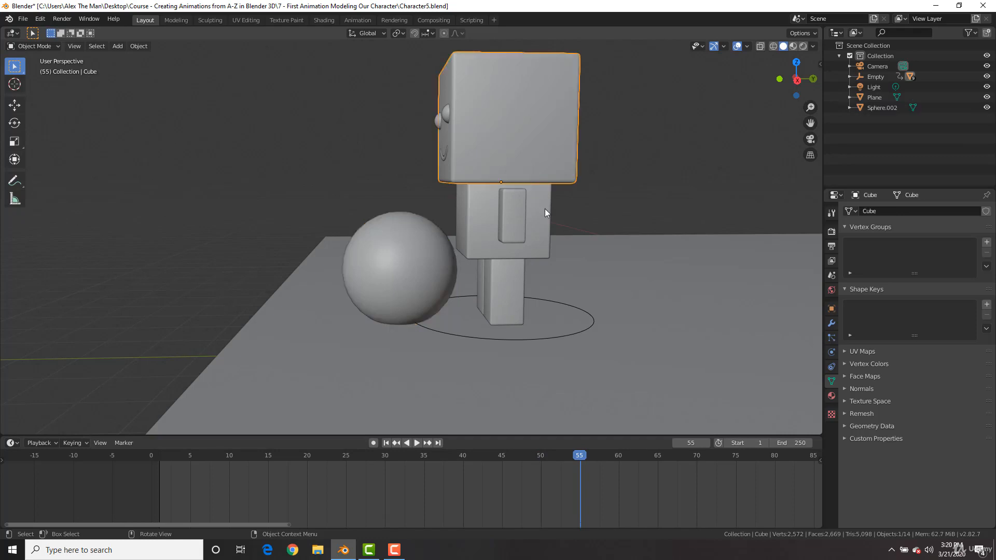
{"action": "key", "text": "i"}
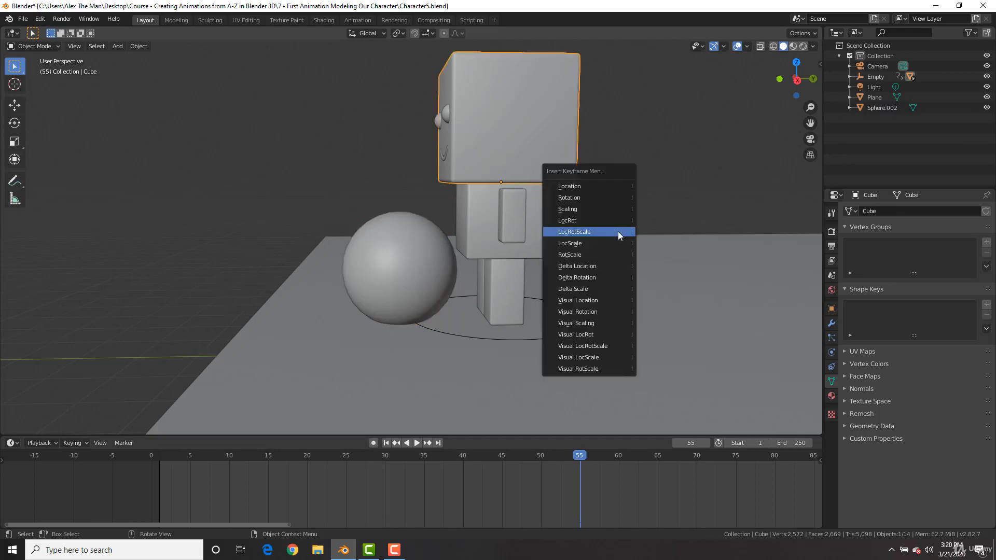
{"action": "left_click", "coordinate": [618, 232]}
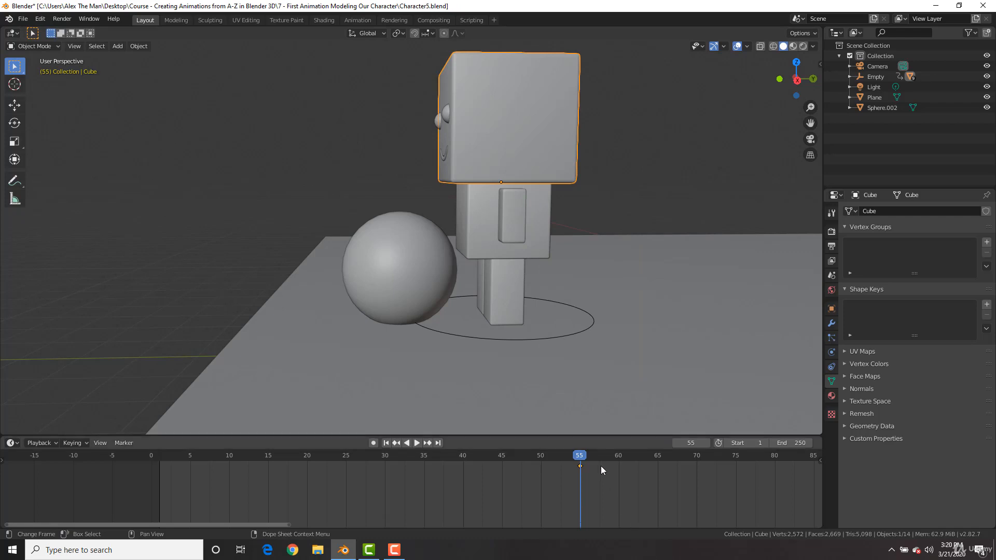
Step: At frame 65, tilt the head down toward the sphere by about 40° around the X axis and keyframe the pose
{"action": "key", "text": "space"}
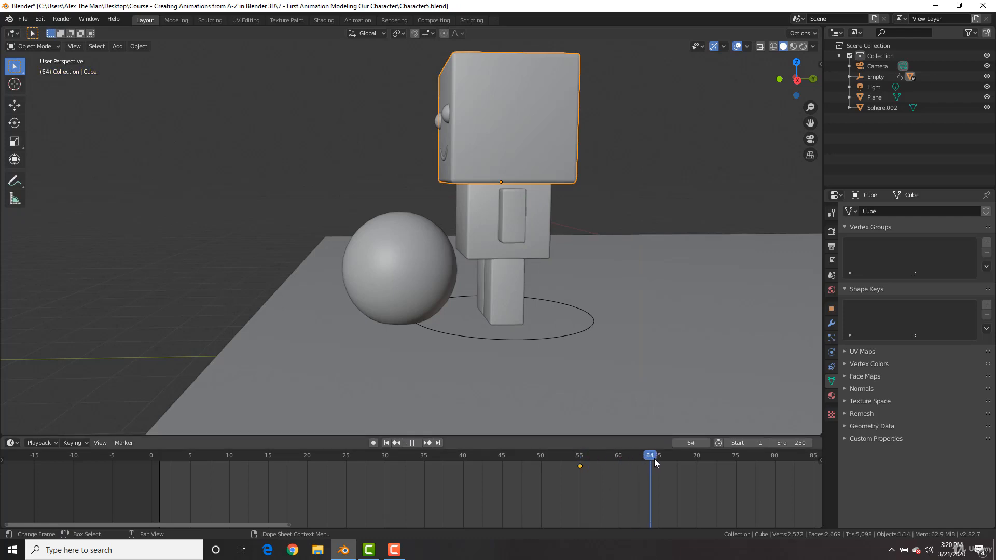
{"action": "key", "text": "space"}
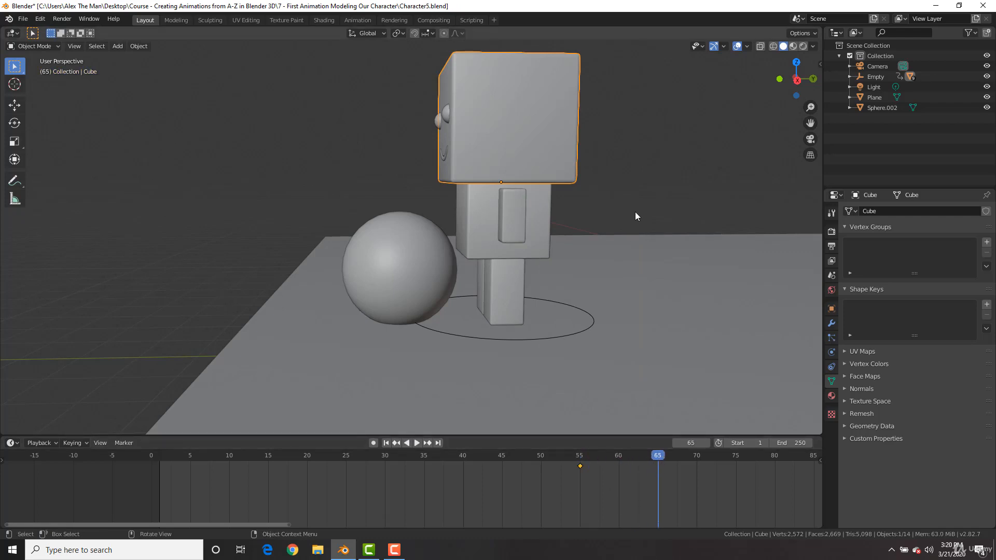
{"action": "key", "text": "r"}
{"action": "key", "text": "x"}
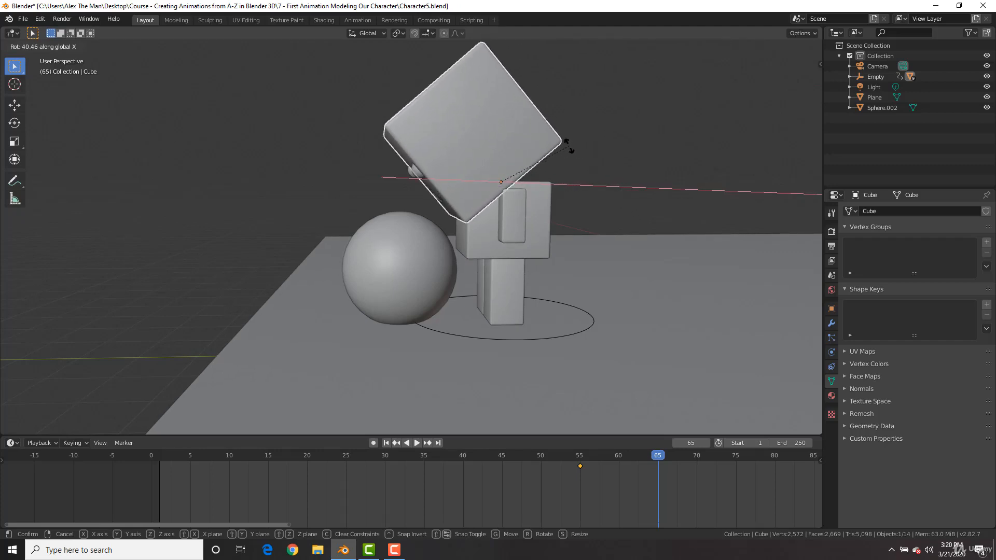
{"action": "left_click", "coordinate": [575, 153]}
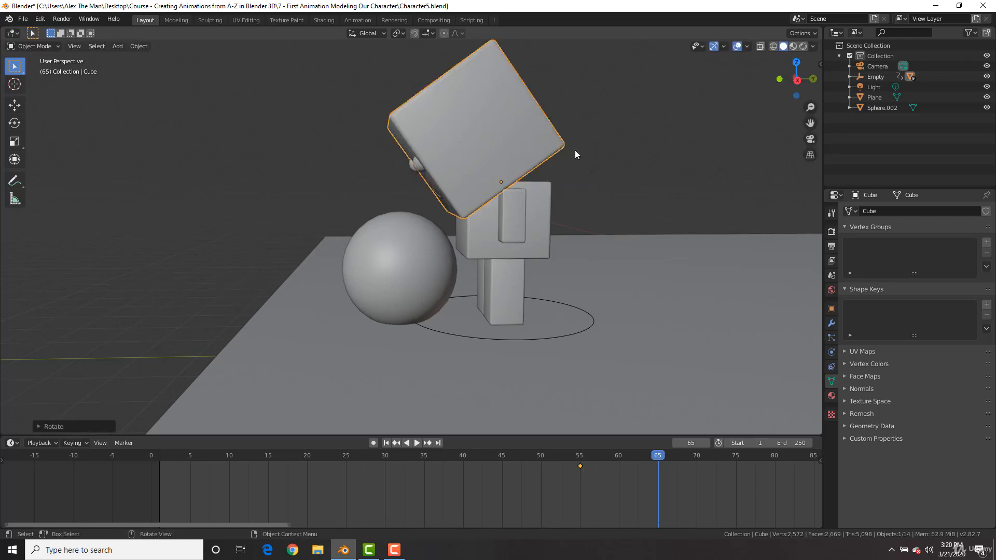
{"action": "key", "text": "i"}
{"action": "left_click", "coordinate": [585, 163]}
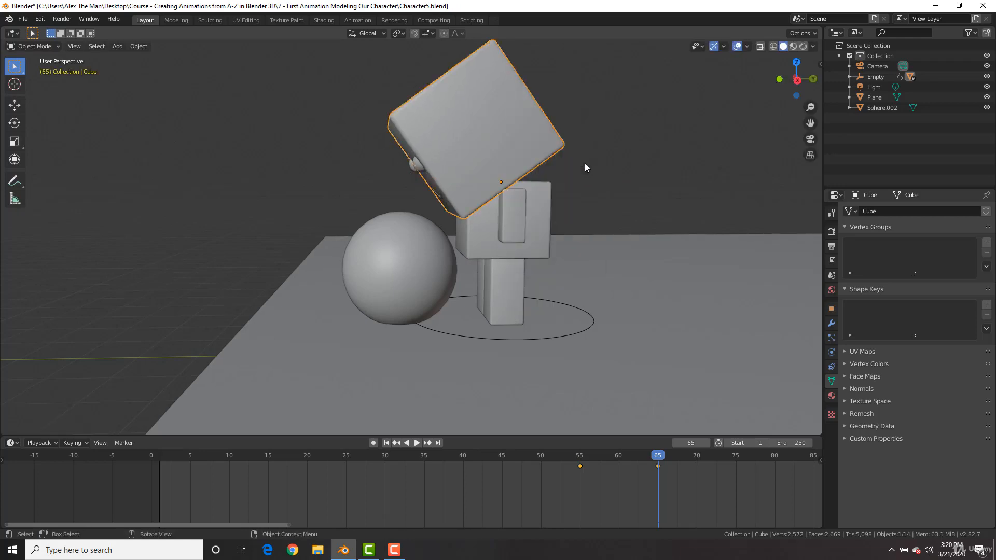
Step: Play back the end of the walk and review the head tilt toward the sphere
{"action": "left_click", "coordinate": [435, 456]}
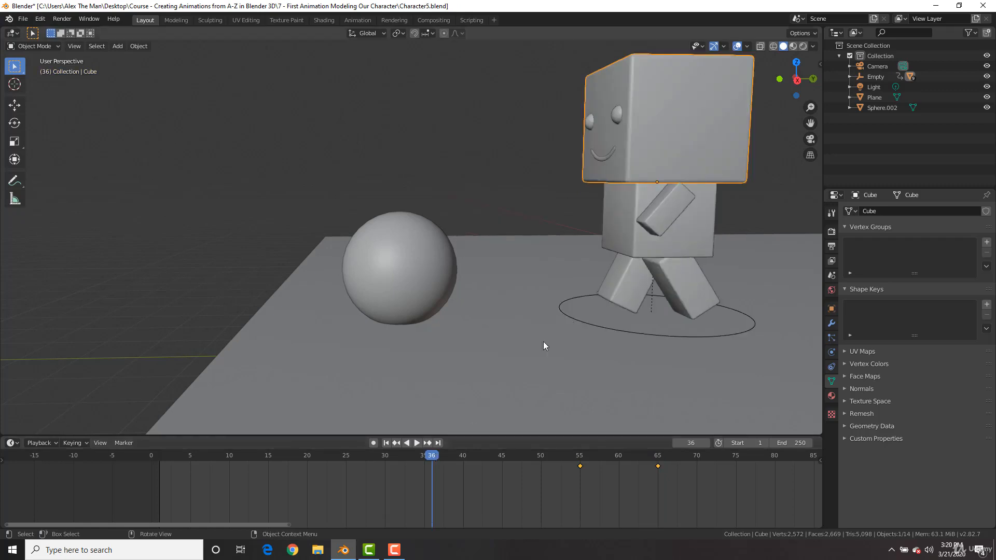
{"action": "key", "text": "space"}
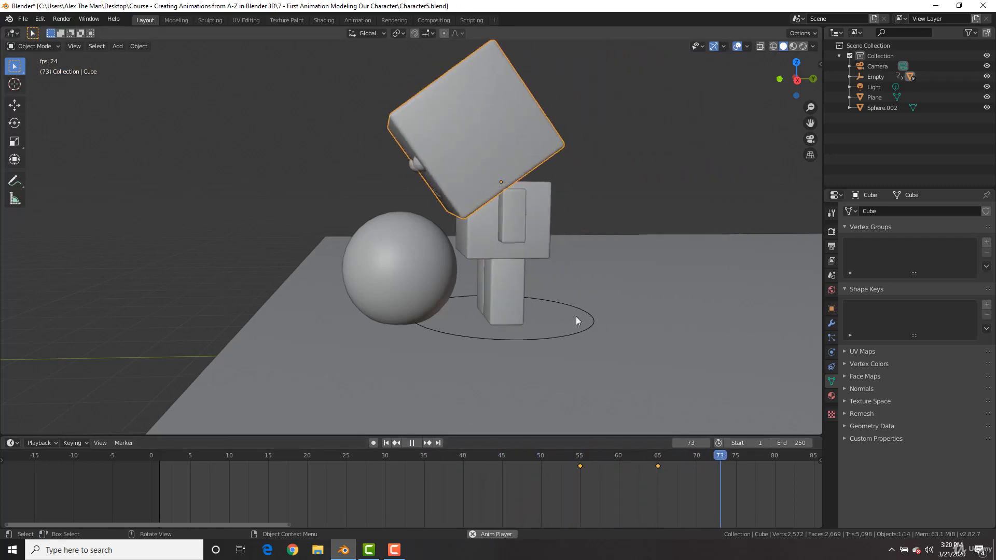
{"action": "left_click", "coordinate": [451, 455]}
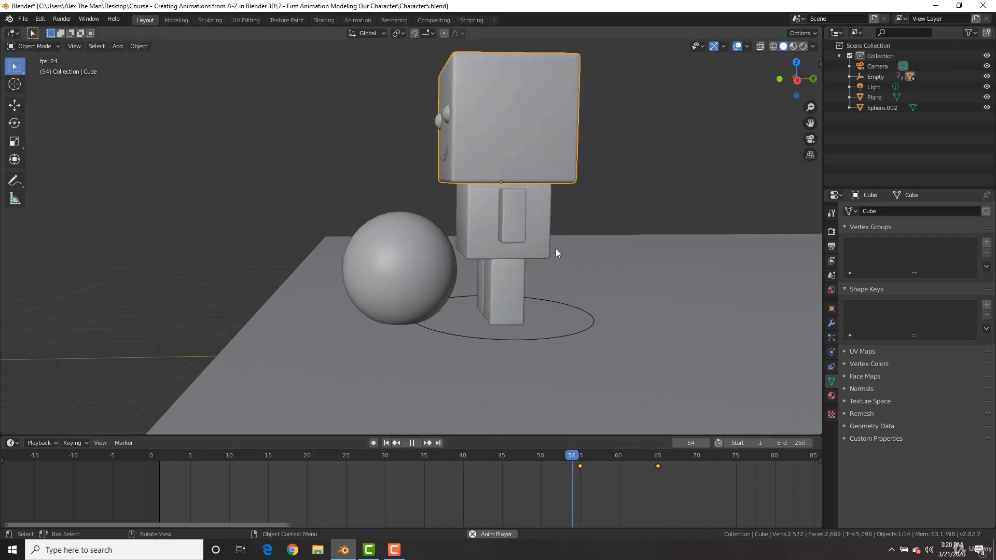
{"action": "mouse_move", "coordinate": [555, 248]}
{"action": "middle_mouse_down"}
{"action": "mouse_move", "coordinate": [605, 263]}
{"action": "mouse_move", "coordinate": [560, 257]}
{"action": "middle_mouse_up"}
{"action": "key", "text": "space"}
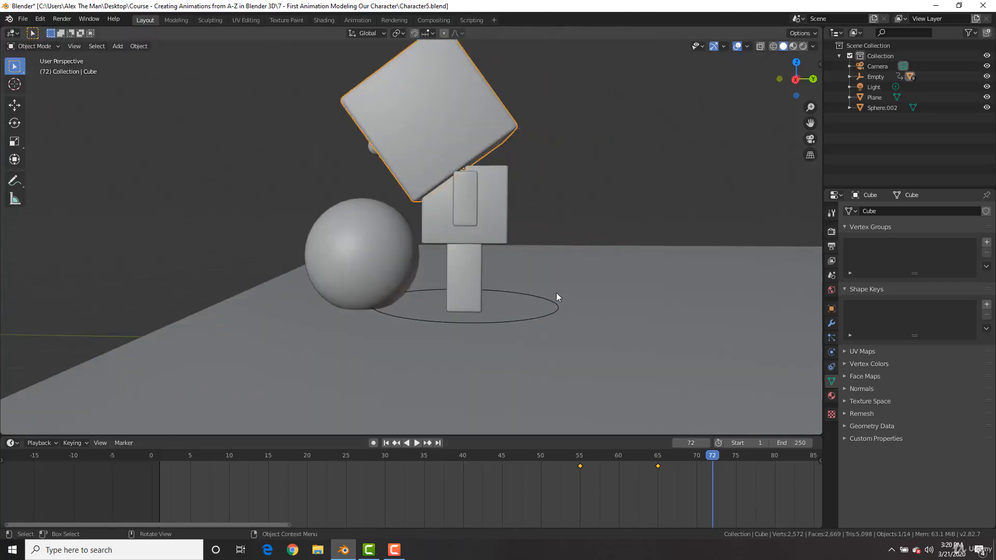
{"action": "middle_click_drag", "start_coordinate": [557, 292], "coordinate": [571, 299]}
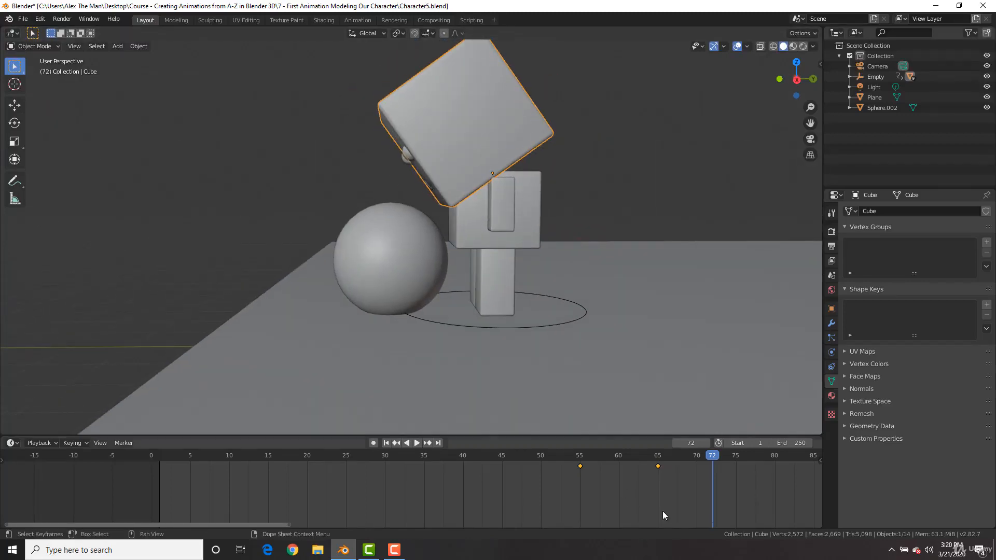
Step: Insert a keyframe at frame 70 that holds the head's tilted pose from frame 65
{"action": "left_click", "coordinate": [657, 463]}
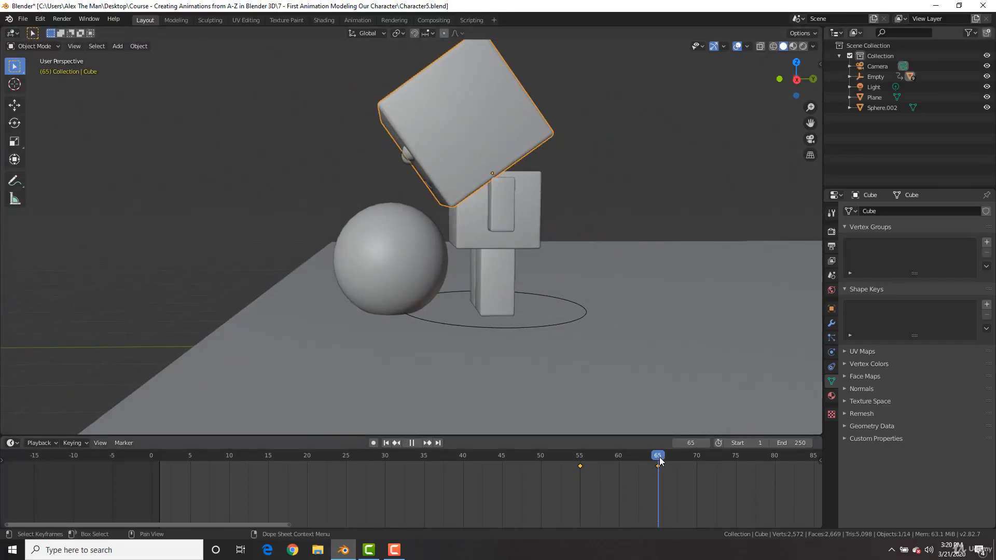
{"action": "mouse_move", "coordinate": [661, 460]}
{"action": "left_mouse_down"}
{"action": "mouse_move", "coordinate": [696, 463]}
{"action": "mouse_move", "coordinate": [584, 467]}
{"action": "mouse_move", "coordinate": [658, 469]}
{"action": "left_mouse_up"}
{"action": "left_click_drag", "start_coordinate": [659, 469], "coordinate": [698, 472]}
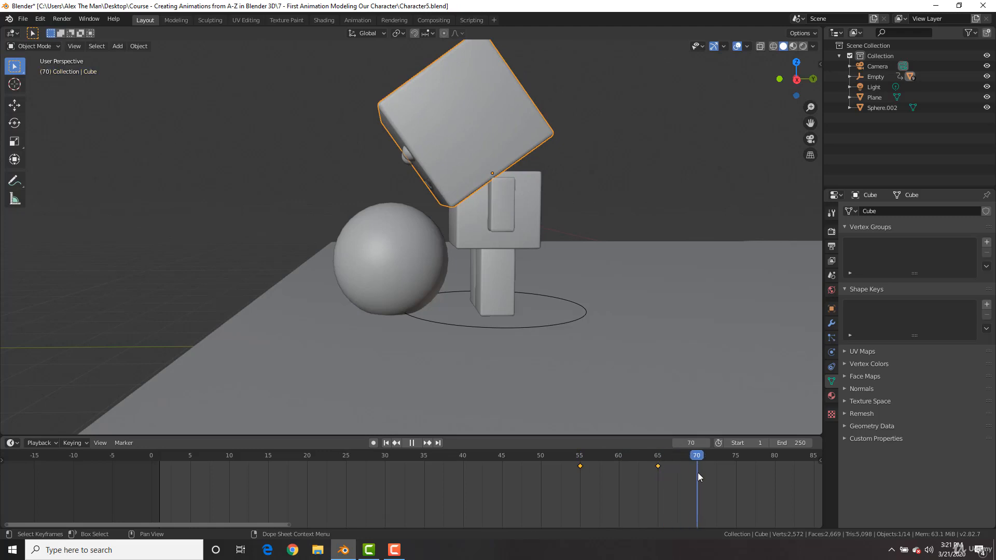
{"action": "key", "text": "i"}
{"action": "left_click", "coordinate": [604, 211]}
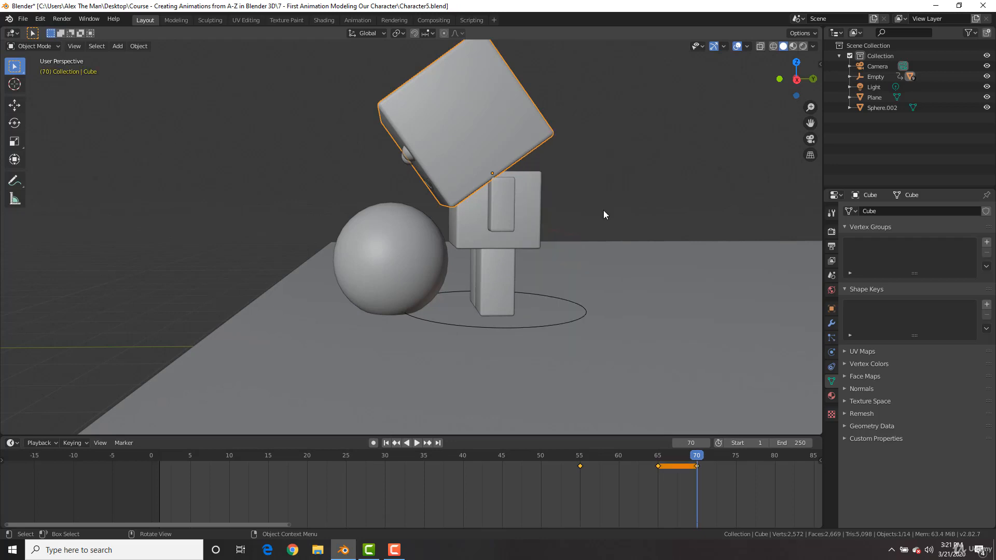
Step: Insert a frame 67 keyframe with the head rotated up by about 18° and delete that keyframe again
{"action": "scroll", "coordinate": [680, 490], "scroll_direction": "up", "scroll_amount": 3}
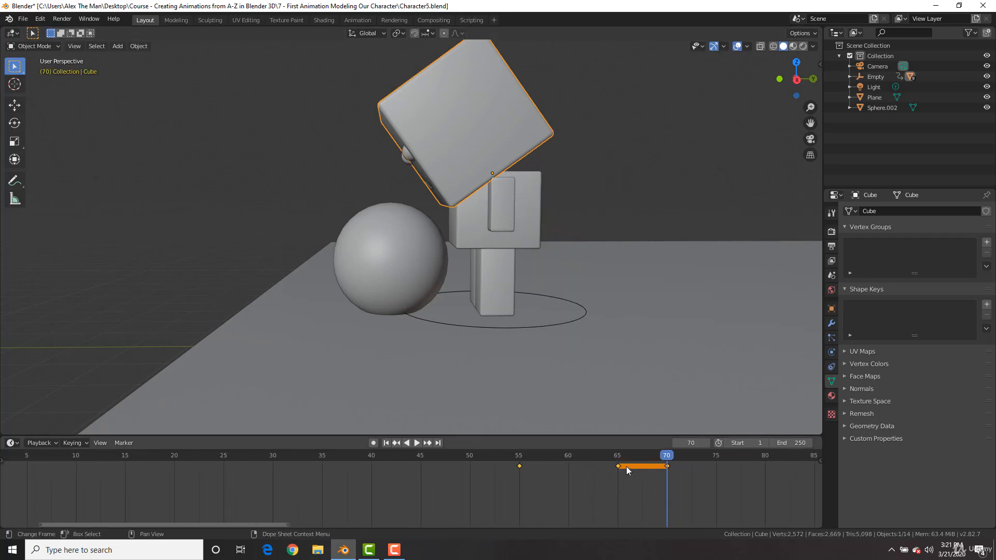
{"action": "mouse_move", "coordinate": [666, 459]}
{"action": "left_mouse_down"}
{"action": "mouse_move", "coordinate": [518, 458]}
{"action": "mouse_move", "coordinate": [670, 462]}
{"action": "left_mouse_up"}
{"action": "left_click", "coordinate": [654, 469]}
{"action": "left_click_drag", "start_coordinate": [669, 458], "coordinate": [639, 457]}
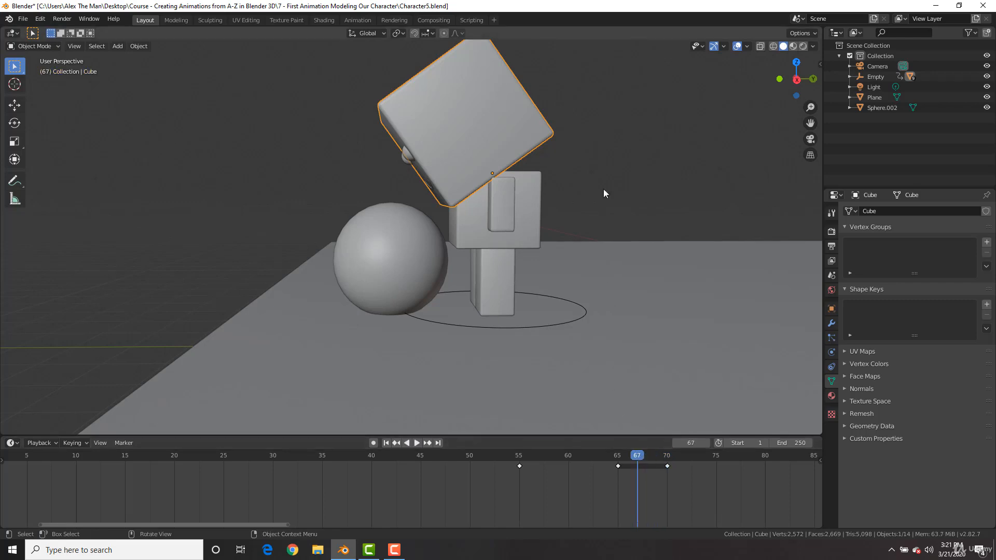
{"action": "key", "text": "r"}
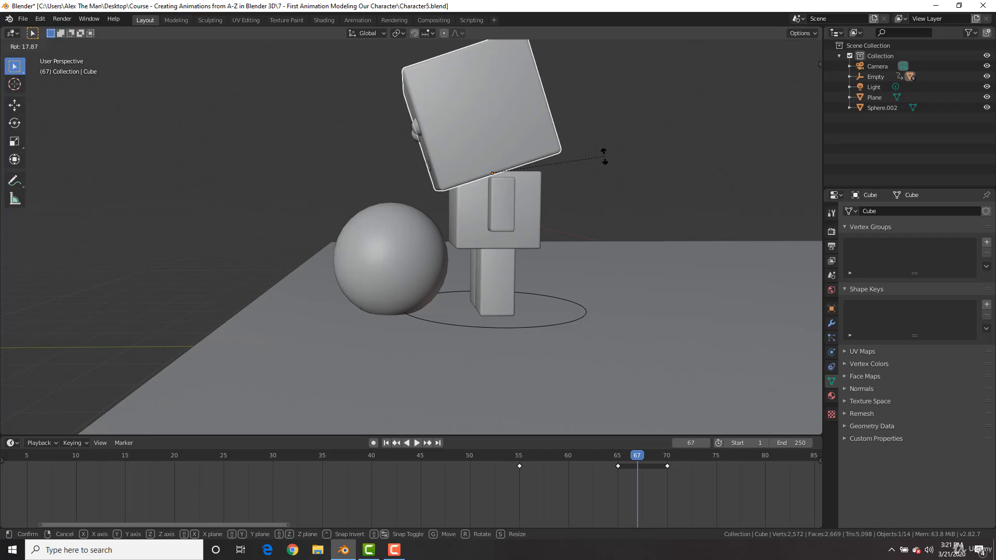
{"action": "left_click", "coordinate": [605, 156]}
{"action": "key", "text": "i"}
{"action": "left_click", "coordinate": [605, 156]}
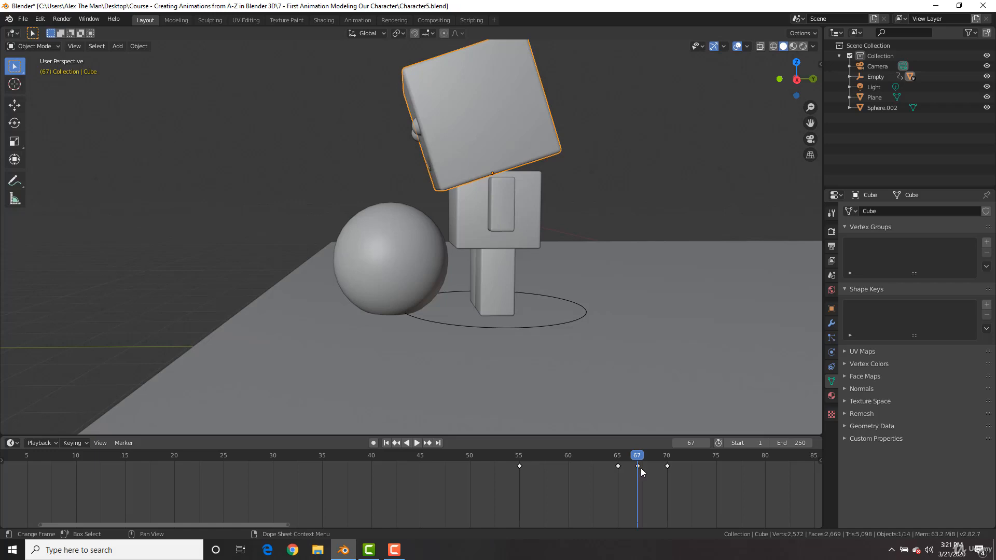
{"action": "key", "text": "x"}
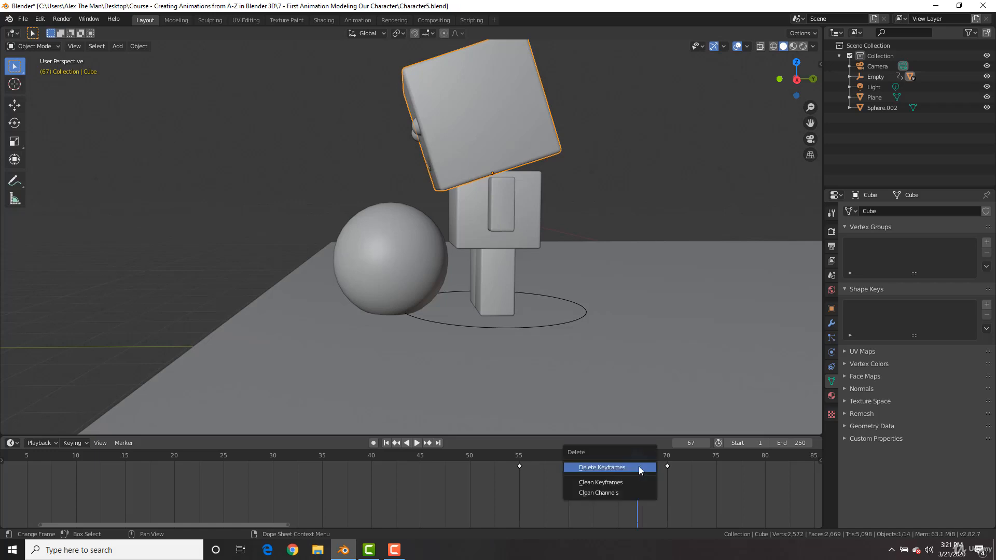
{"action": "left_click", "coordinate": [640, 466]}
Step: Play back the head tilt from about frame 53 and inspect the held pose between frames 65 and 70
{"action": "left_click_drag", "start_coordinate": [637, 457], "coordinate": [499, 456]}
{"action": "key", "text": "space"}
{"action": "key", "text": "space"}
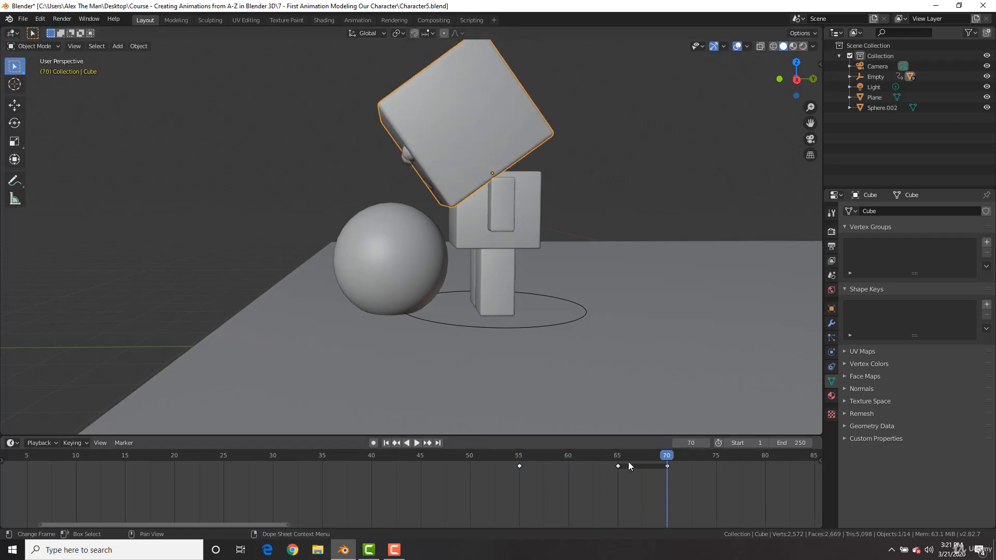
{"action": "left_click_drag", "start_coordinate": [619, 456], "coordinate": [665, 455]}
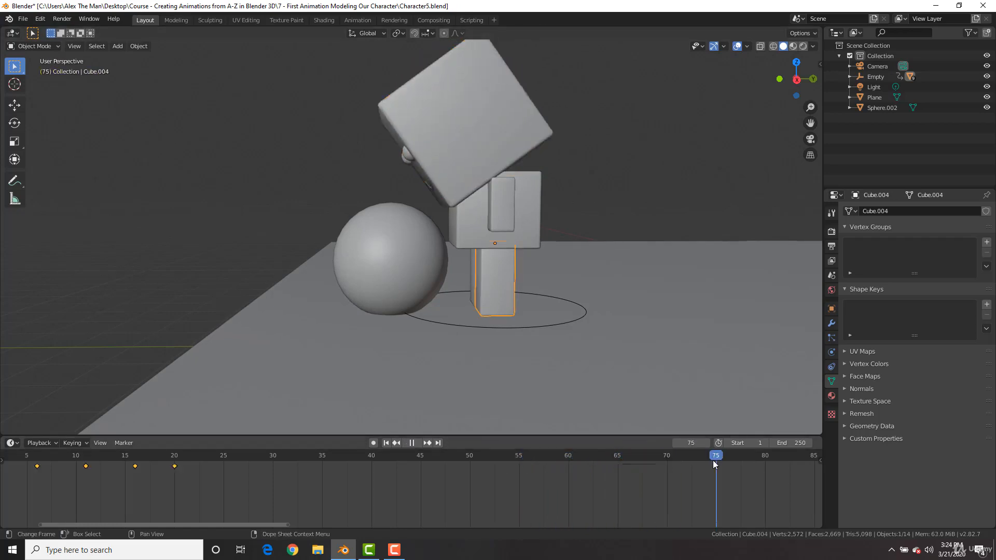
Step: Insert a keyframe for the character's near leg at frame 60
{"action": "left_click_drag", "start_coordinate": [713, 460], "coordinate": [571, 456]}
{"action": "key", "text": "i"}
{"action": "left_click", "coordinate": [589, 321]}
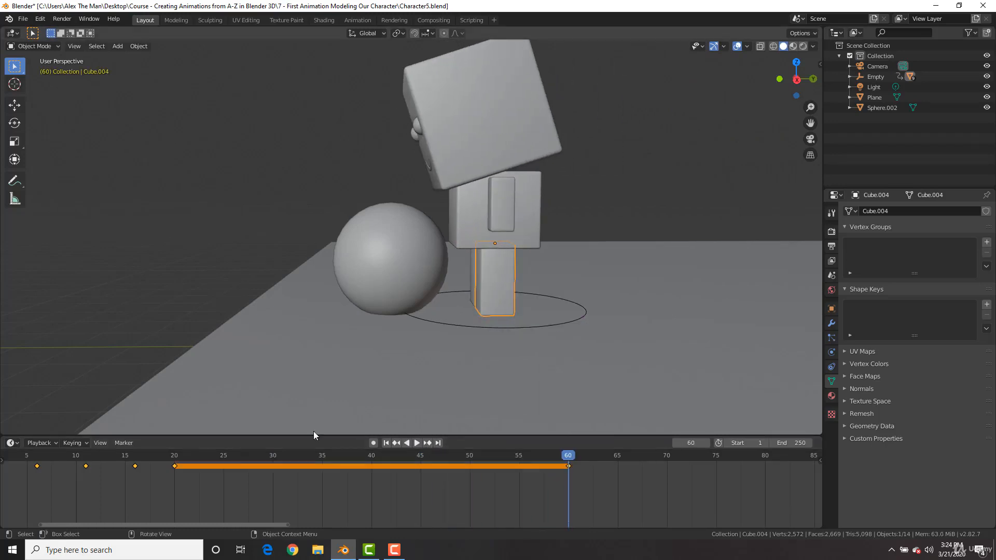
Step: Play back the walk from frame 17 to frame 70 to check the near leg's motion
{"action": "left_click", "coordinate": [115, 457]}
{"action": "key", "text": "space"}
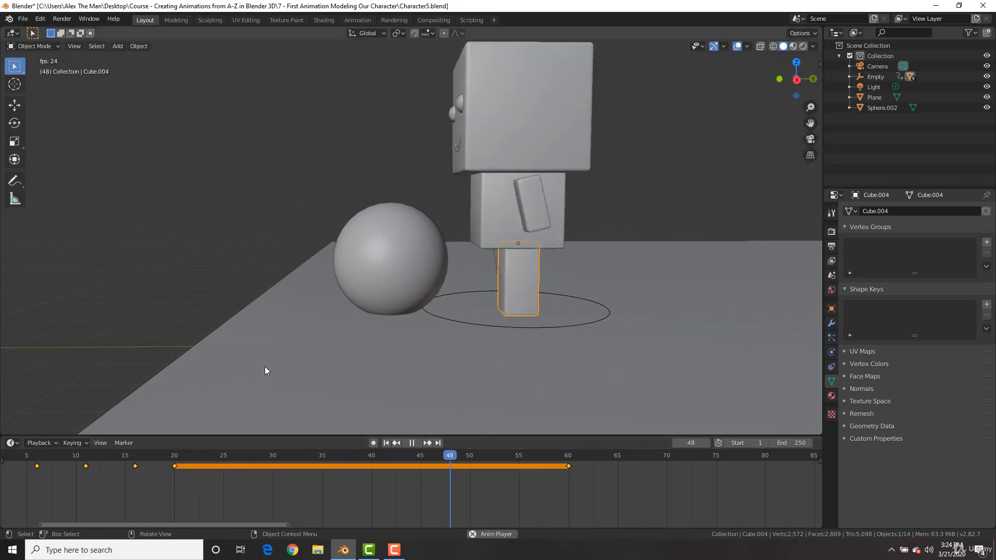
{"action": "key", "text": "space"}
{"action": "left_click", "coordinate": [145, 457]}
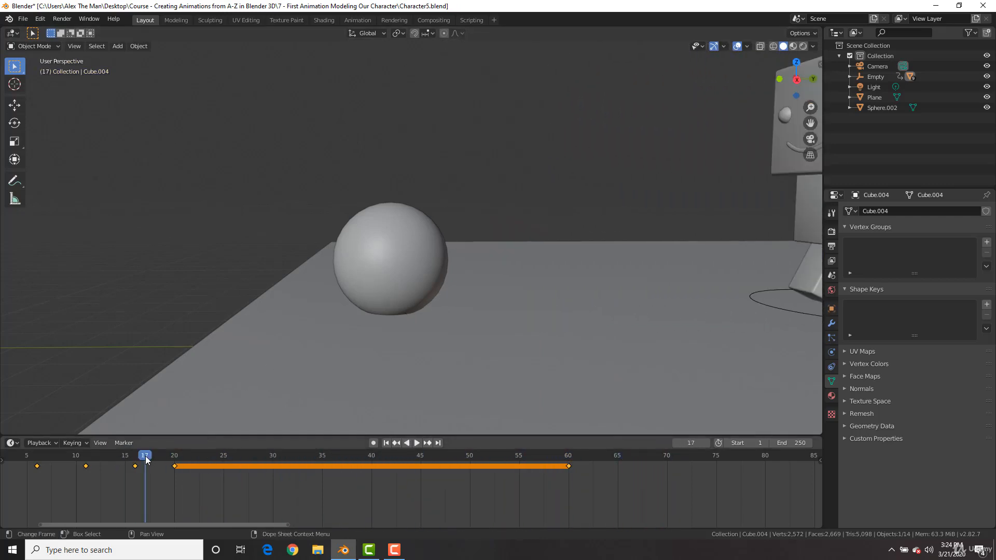
{"action": "key", "text": "space"}
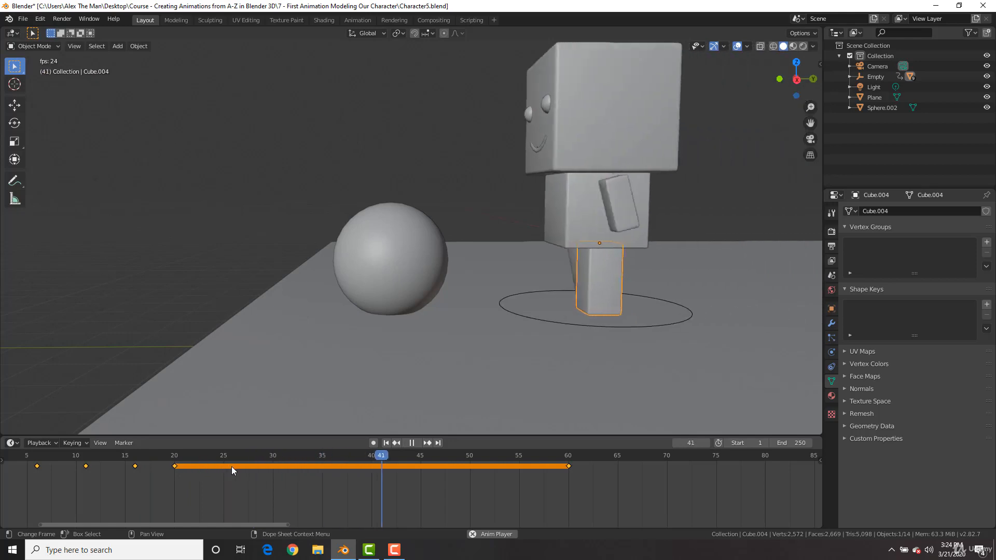
{"action": "key", "text": "space"}
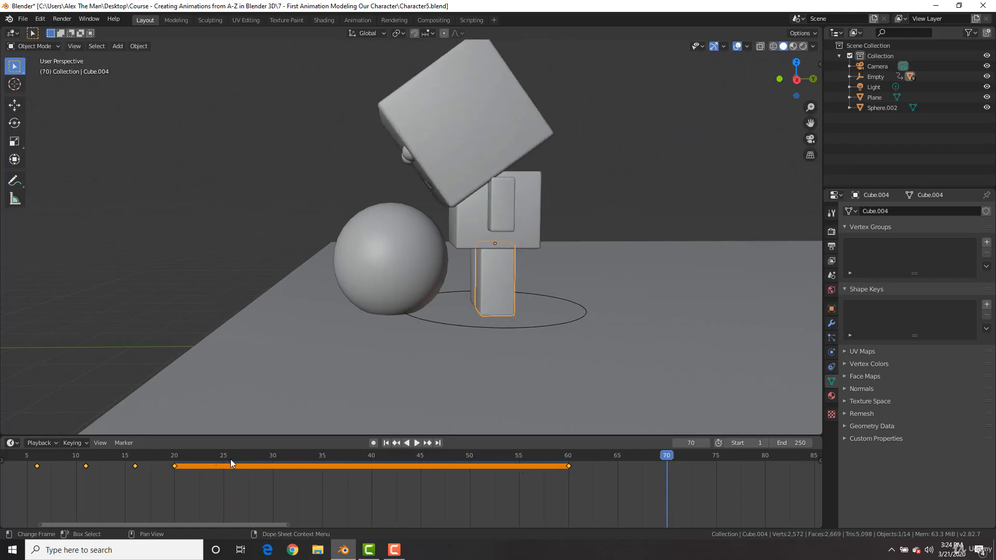
Step: Delete the near leg's keyframe at frame 60
{"action": "left_click", "coordinate": [175, 458]}
{"action": "left_click_drag", "start_coordinate": [176, 458], "coordinate": [569, 467]}
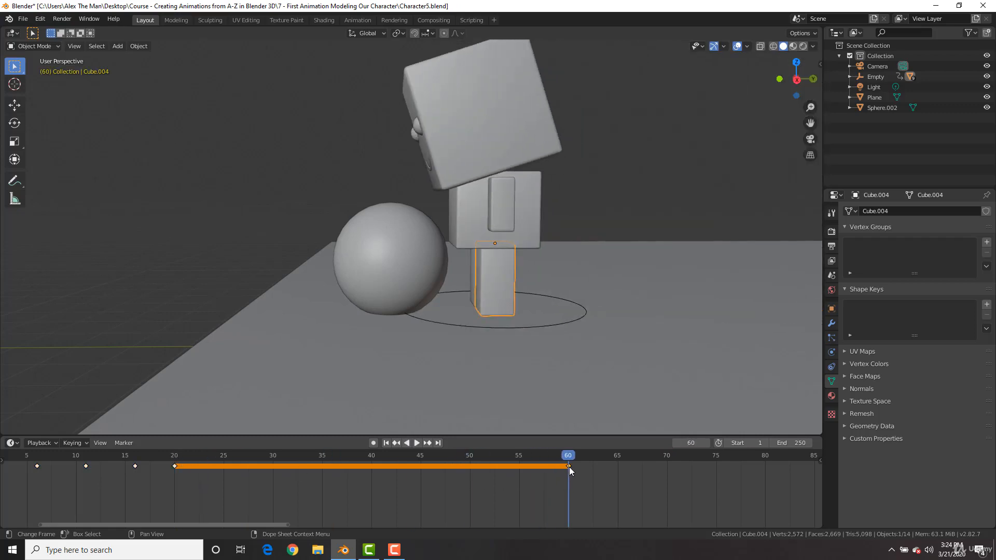
{"action": "key", "text": "x"}
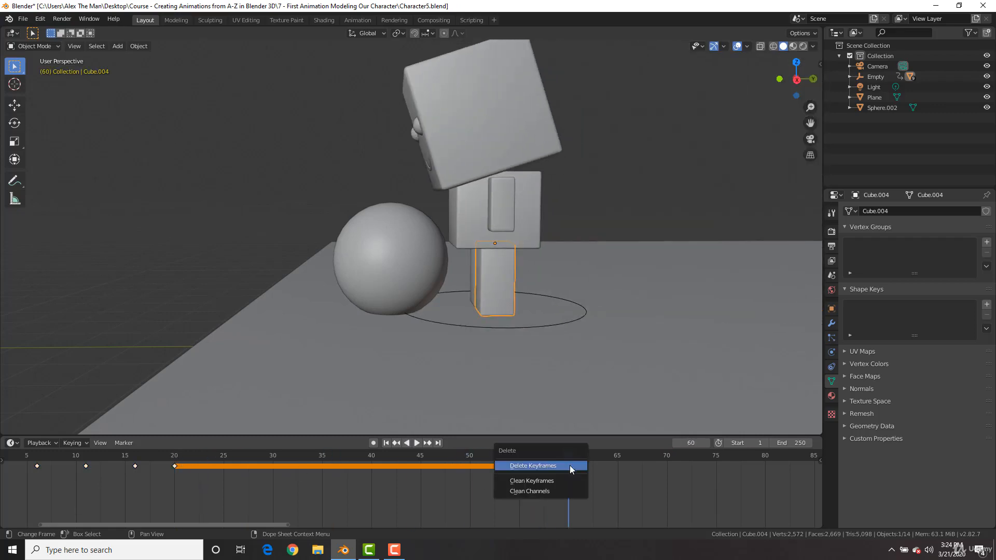
{"action": "left_click", "coordinate": [570, 466]}
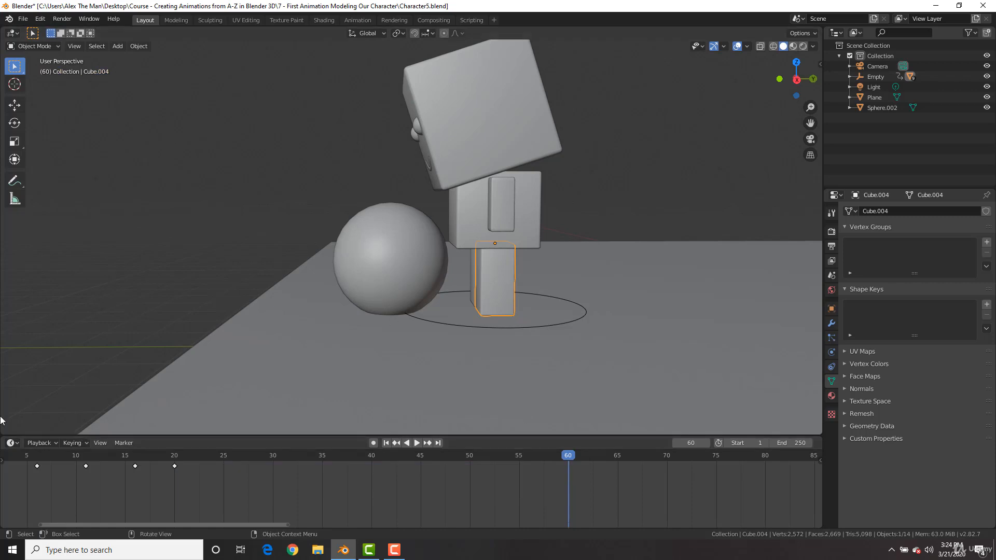
Step: Split the viewport, turn the new area into a Graph Editor for the leg's curves and widen it
{"action": "left_click_drag", "start_coordinate": [4, 430], "coordinate": [149, 418]}
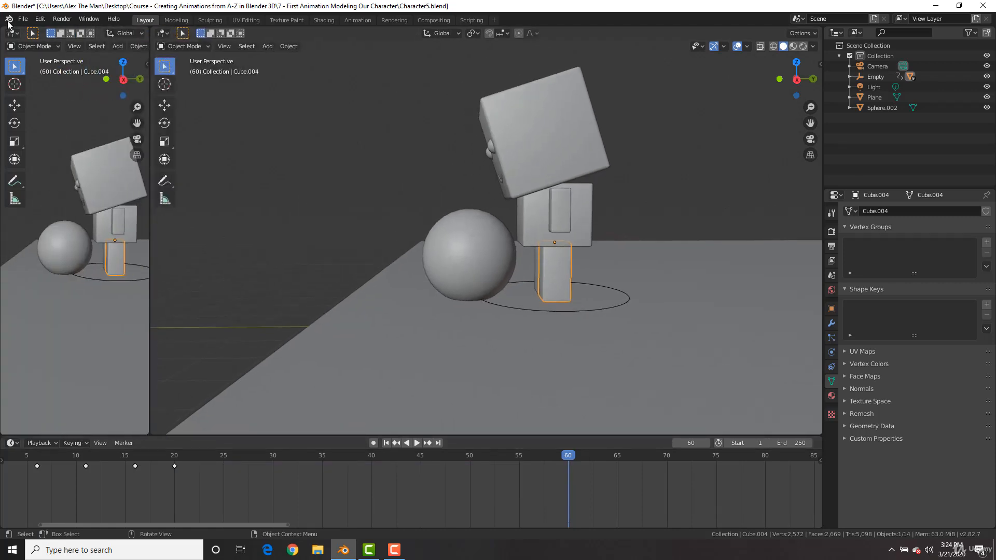
{"action": "left_click", "coordinate": [11, 33]}
{"action": "left_click", "coordinate": [125, 94]}
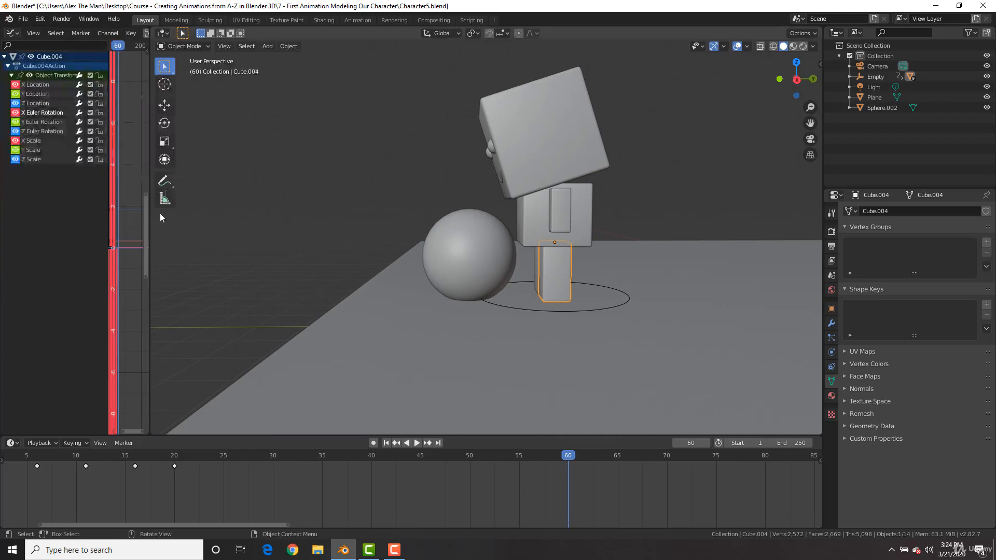
{"action": "left_click_drag", "start_coordinate": [150, 221], "coordinate": [296, 224]}
Step: Remove the Cycles modifier from the leg's X Euler Rotation curve and close the Graph Editor area
{"action": "key", "text": "n"}
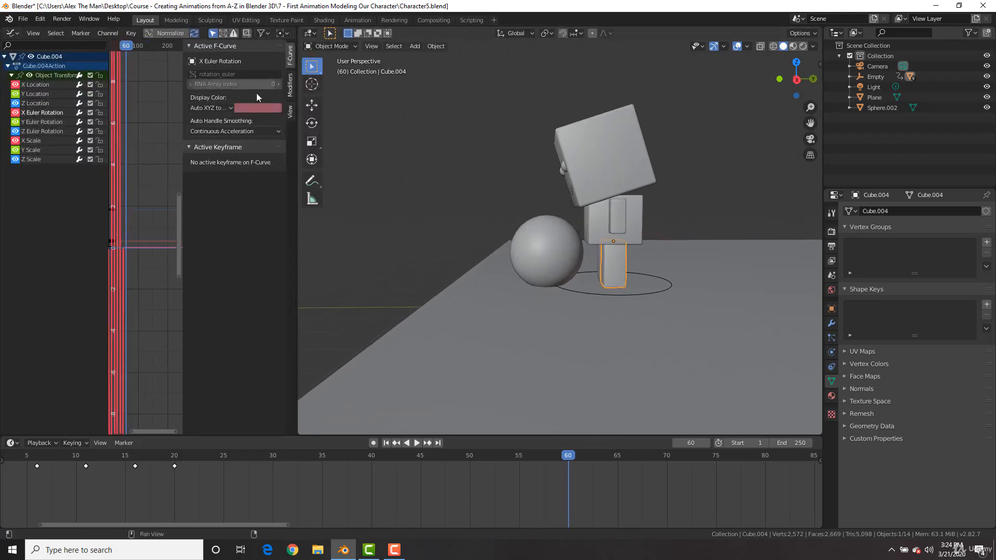
{"action": "left_click", "coordinate": [291, 85]}
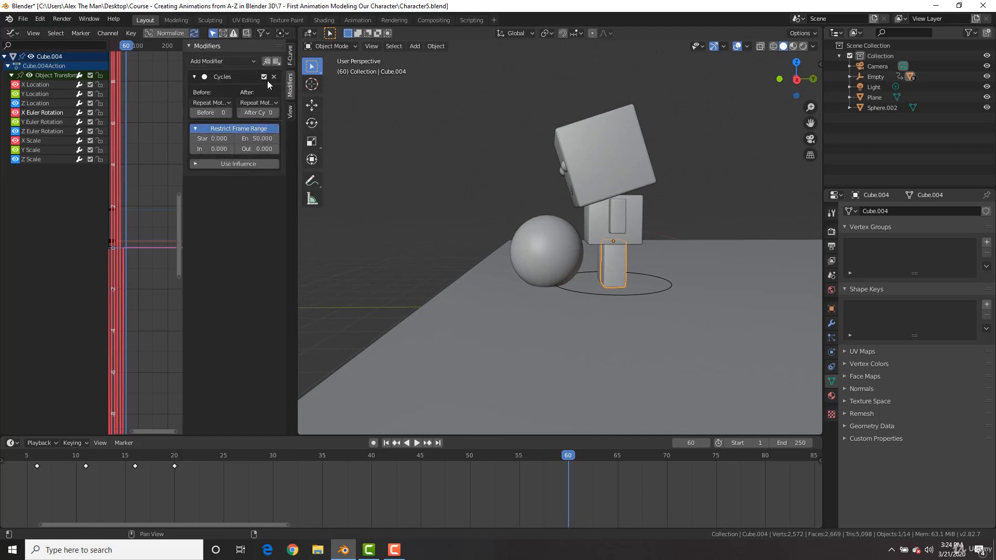
{"action": "left_click", "coordinate": [274, 77]}
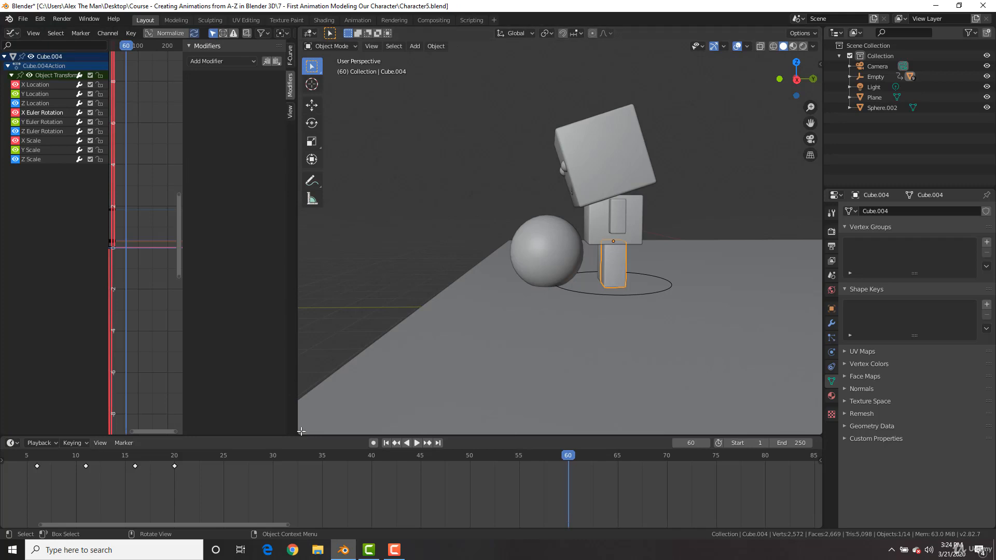
{"action": "left_click_drag", "start_coordinate": [301, 431], "coordinate": [167, 430]}
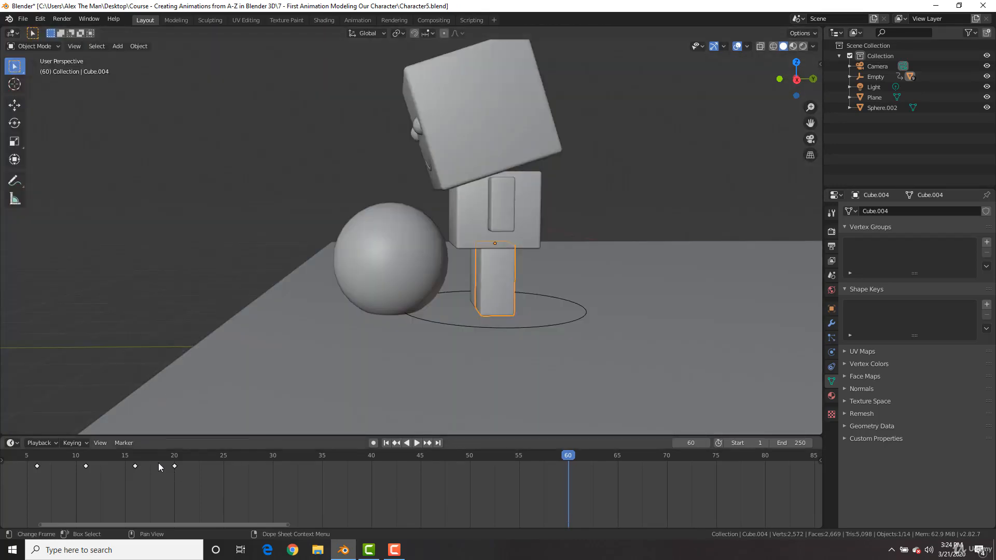
Step: Duplicate the leg's keyframes from frames 6, 11, 16 and 20 onto frames 25, 30, 35 and 39
{"action": "middle_click_drag", "start_coordinate": [134, 513], "coordinate": [175, 494]}
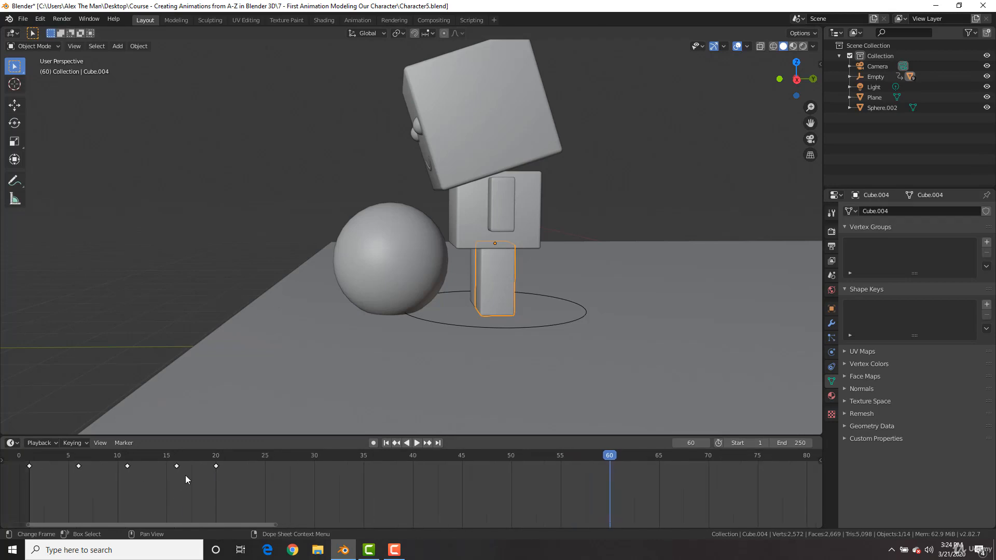
{"action": "left_click", "coordinate": [30, 456]}
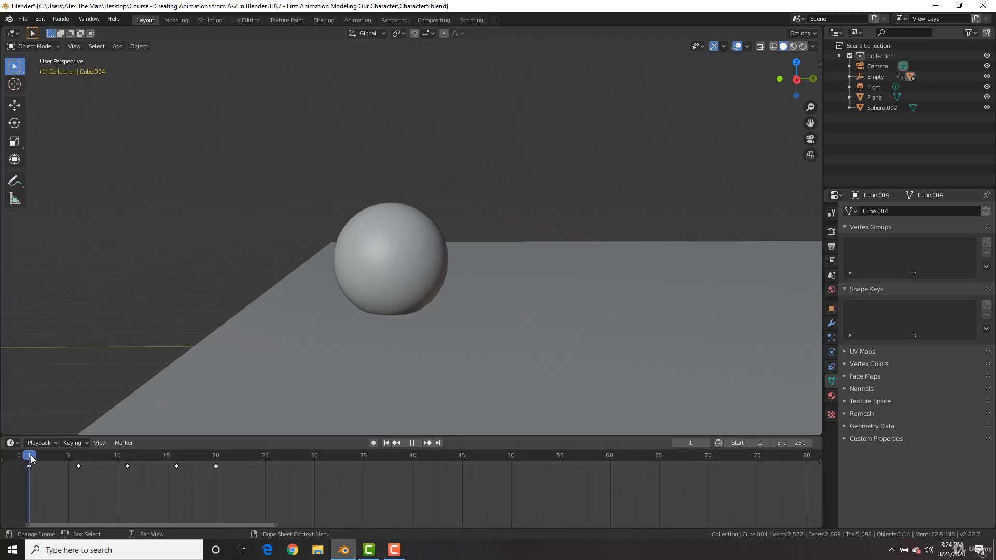
{"action": "key", "text": "space"}
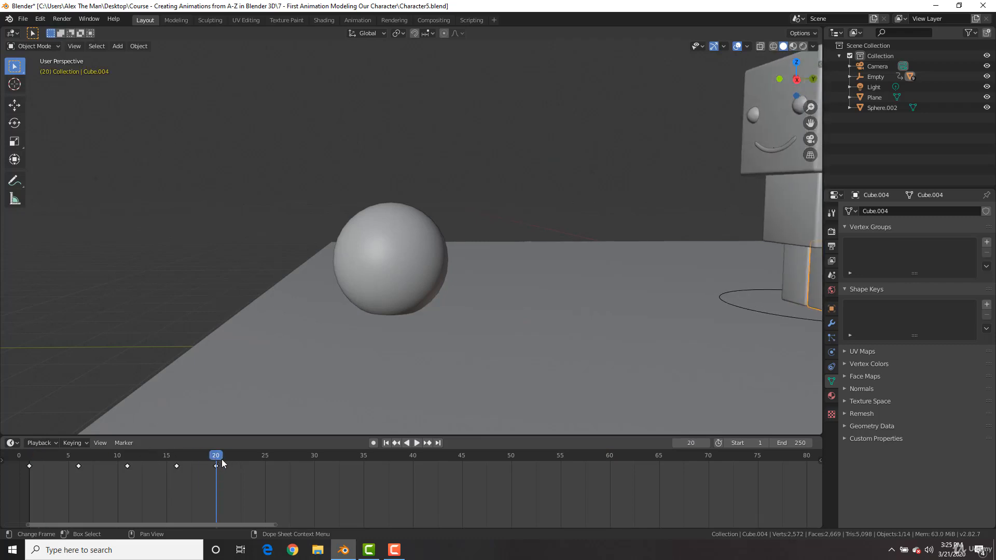
{"action": "left_click_drag", "start_coordinate": [229, 460], "coordinate": [68, 493]}
{"action": "scroll", "coordinate": [416, 338], "scroll_direction": "down", "scroll_amount": 2}
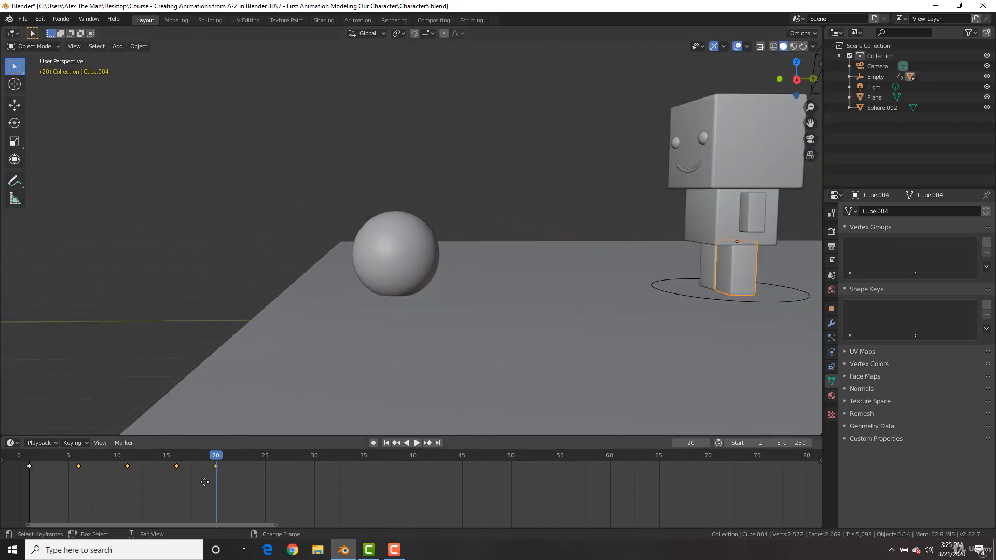
{"action": "key", "text": "shift+d"}
{"action": "left_click", "coordinate": [395, 487]}
Step: Play back the walk from frame 5 to frame 51 to review the duplicated leg keyframes
{"action": "left_click", "coordinate": [70, 455]}
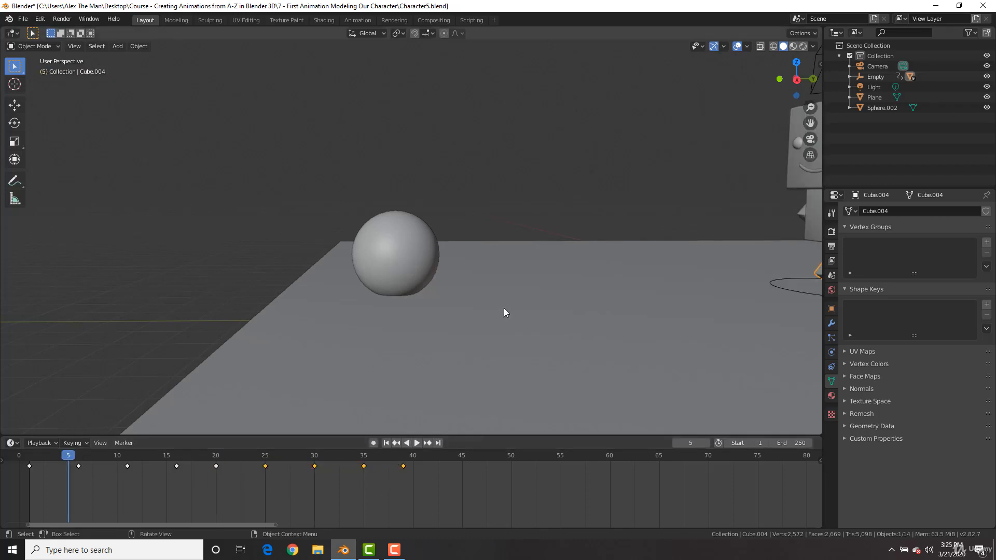
{"action": "scroll", "coordinate": [525, 300], "scroll_direction": "down", "scroll_amount": 3}
{"action": "key", "text": "space"}
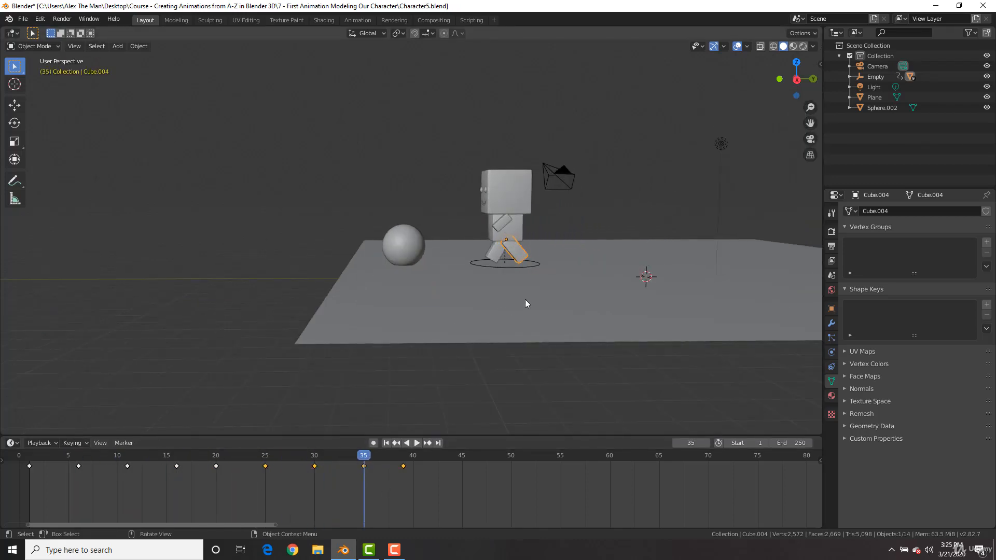
{"action": "key", "text": "space"}
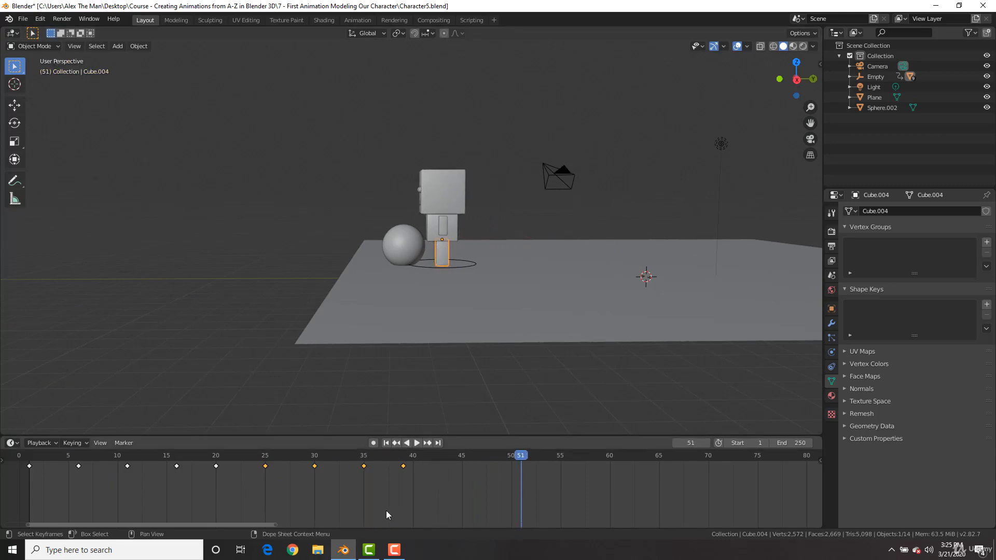
Step: Duplicate the selected leg keyframes 20 frames later, onto frames 45, 50, 55 and 59, and play them back
{"action": "key", "text": "shift+d"}
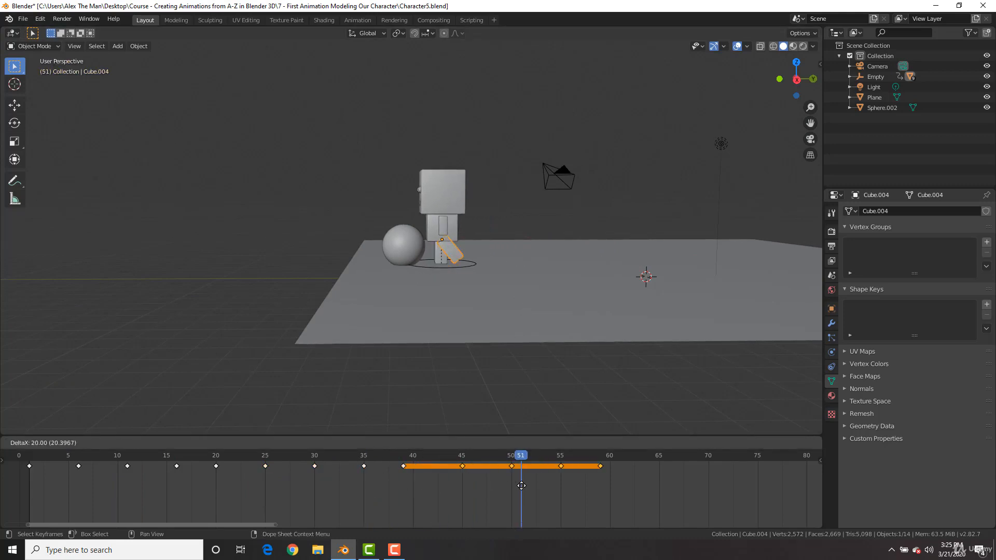
{"action": "left_click", "coordinate": [521, 486]}
{"action": "key", "text": "space"}
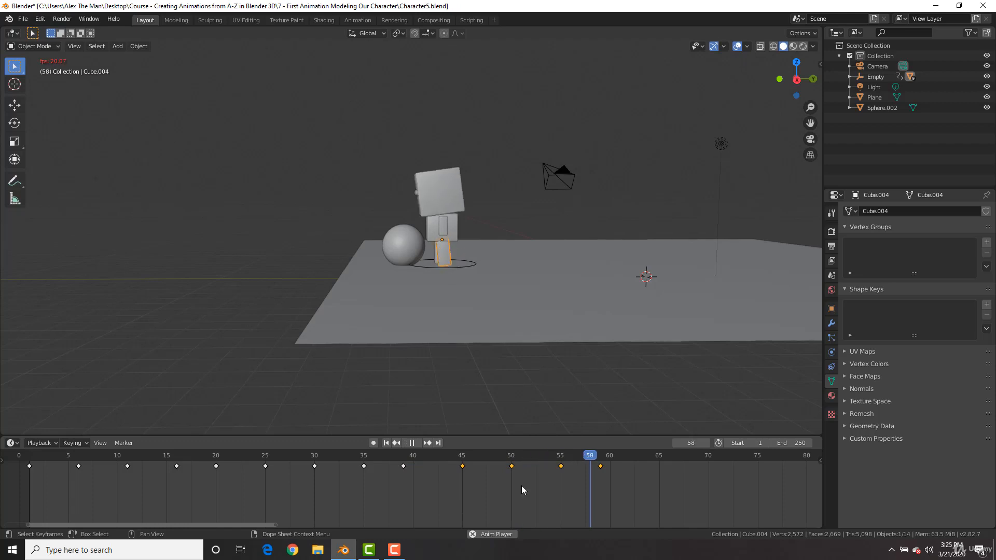
{"action": "key", "text": "space"}
Step: Play back the walk from about frame 11 to find where the leg should stop moving
{"action": "left_click", "coordinate": [131, 459]}
{"action": "key", "text": "space"}
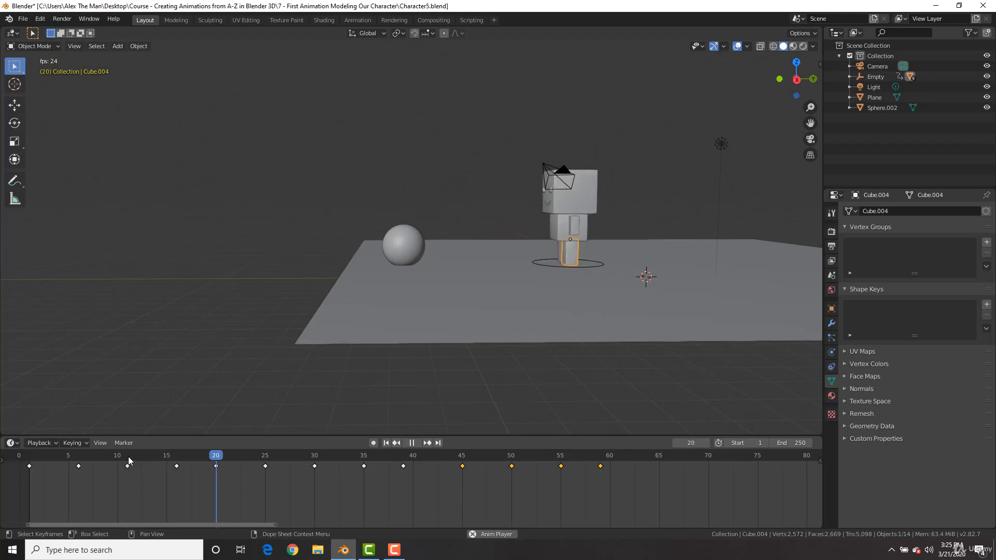
{"action": "key", "text": "space"}
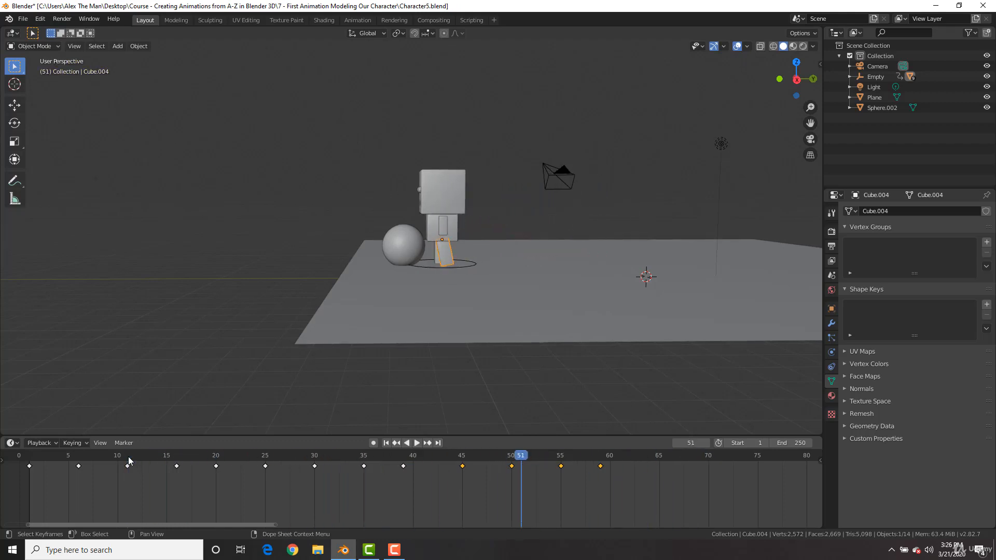
{"action": "key", "text": "space"}
Step: Delete the leg's extra keyframes at frames 55 and 59
{"action": "left_click_drag", "start_coordinate": [519, 459], "coordinate": [578, 458]}
{"action": "left_click", "coordinate": [564, 467]}
{"action": "left_click", "coordinate": [600, 466]}
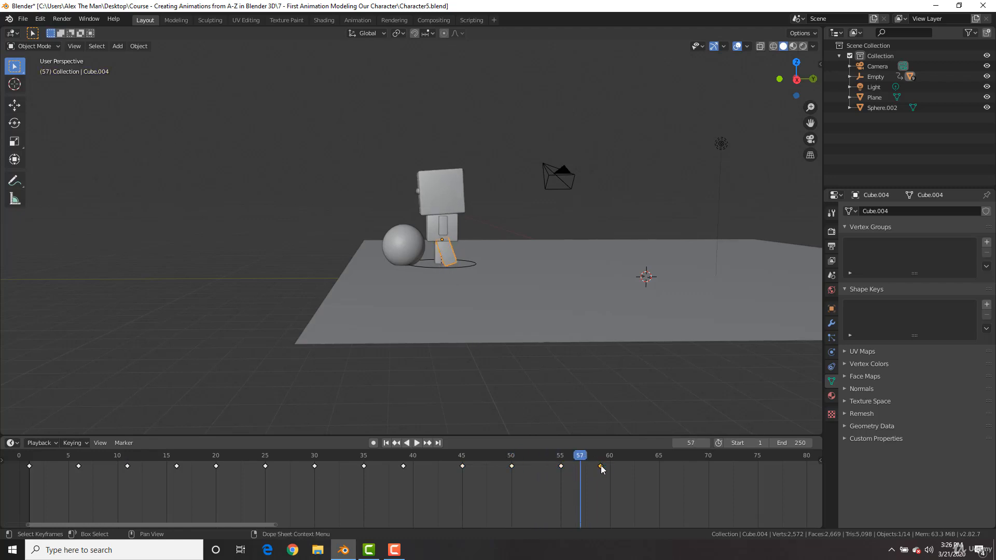
{"action": "right_click", "coordinate": [562, 464]}
{"action": "left_click", "coordinate": [561, 465]}
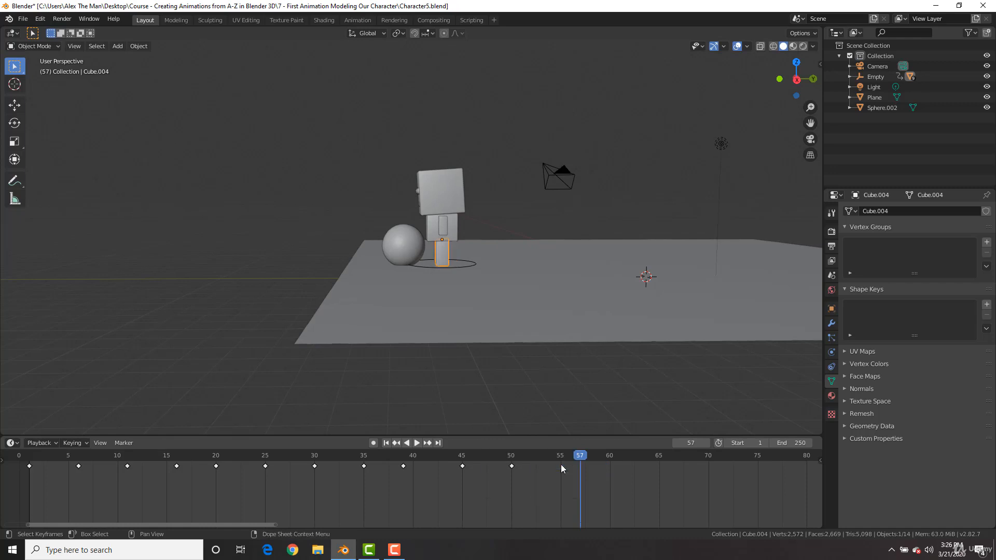
Step: Play back the end of the walk from about frame 40 to check that the leg stops at the sphere
{"action": "left_click", "coordinate": [415, 458]}
{"action": "key", "text": "space"}
{"action": "key", "text": "space"}
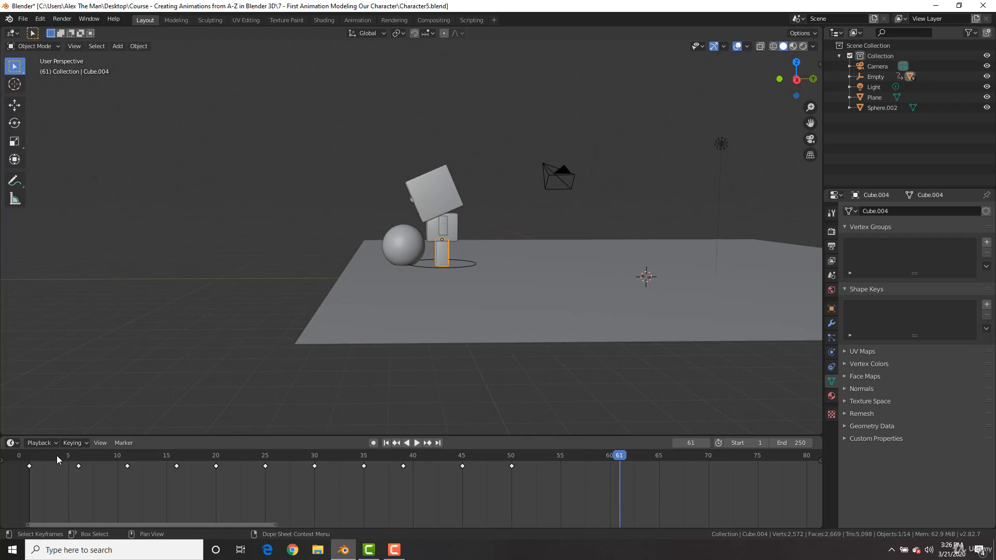
Step: Replay the walk from the first frame until the character stands at the sphere
{"action": "key", "text": "shift+Left"}
{"action": "key", "text": "space"}
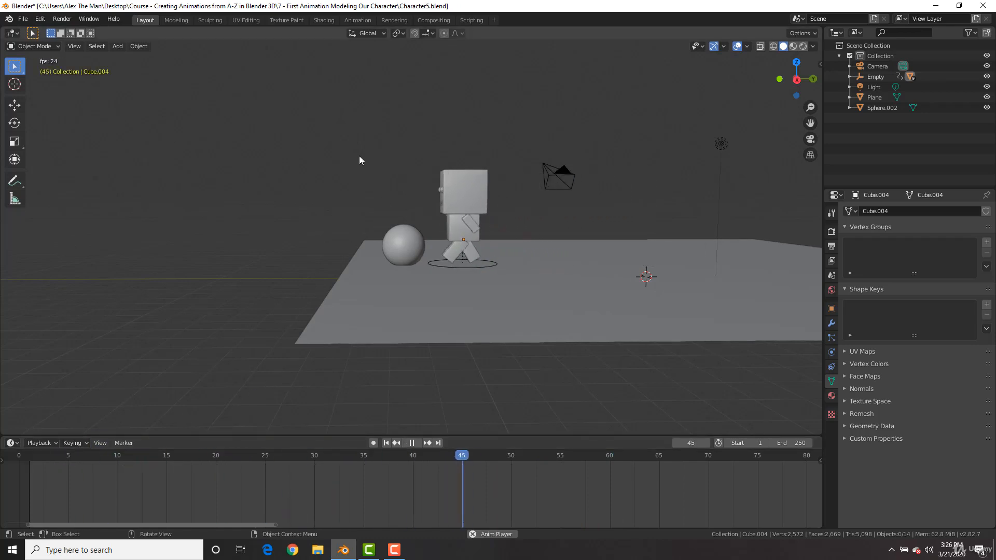
{"action": "key", "text": "space"}
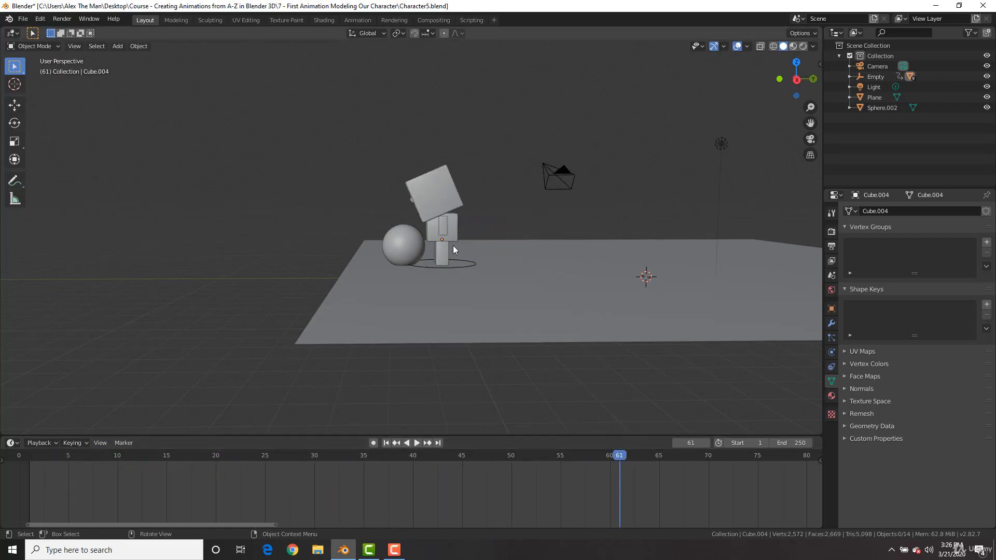
Step: Insert a keyframe at frame 70 that holds the near leg upright beside the sphere
{"action": "scroll", "coordinate": [556, 233], "scroll_direction": "up", "scroll_amount": 6}
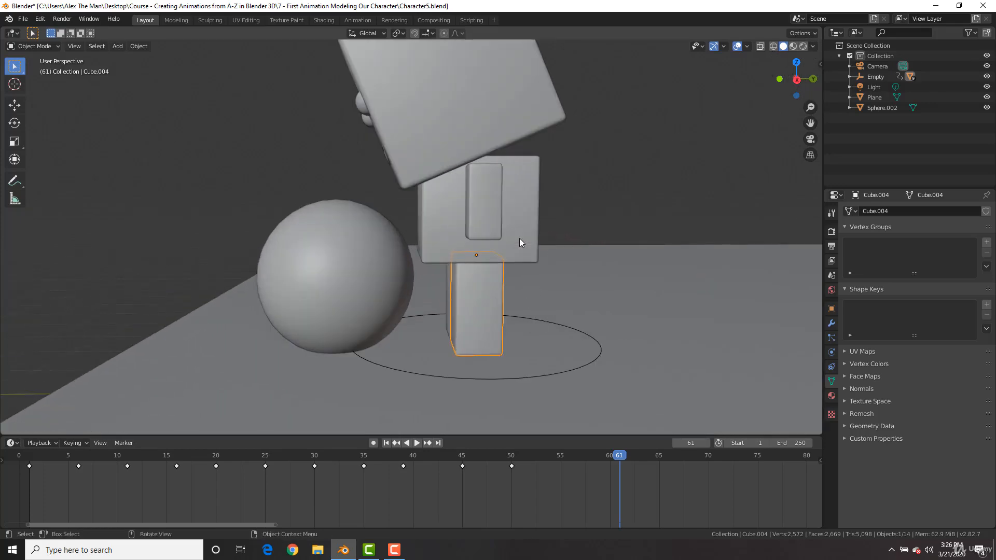
{"action": "key", "text": "KP_3"}
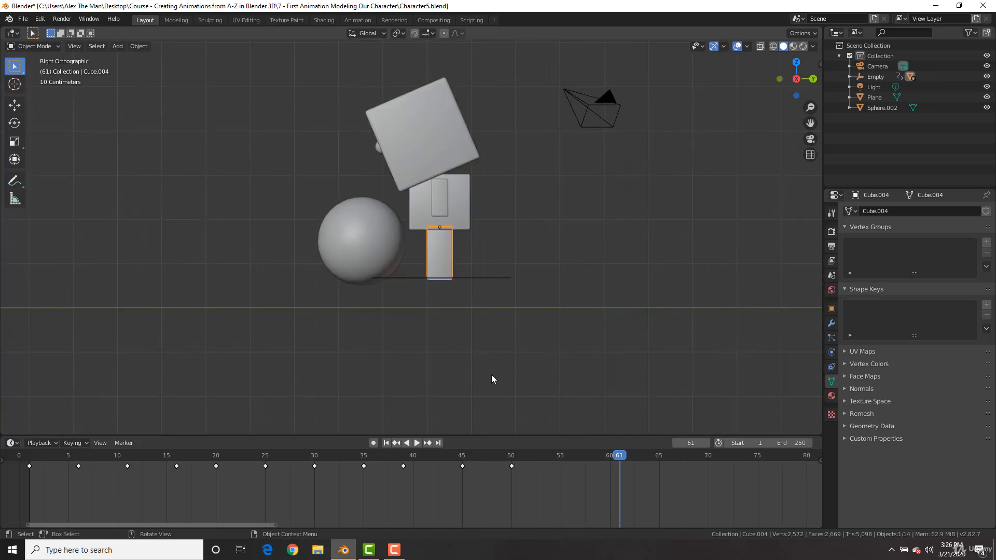
{"action": "left_click_drag", "start_coordinate": [505, 456], "coordinate": [708, 456]}
{"action": "left_click", "coordinate": [449, 163]}
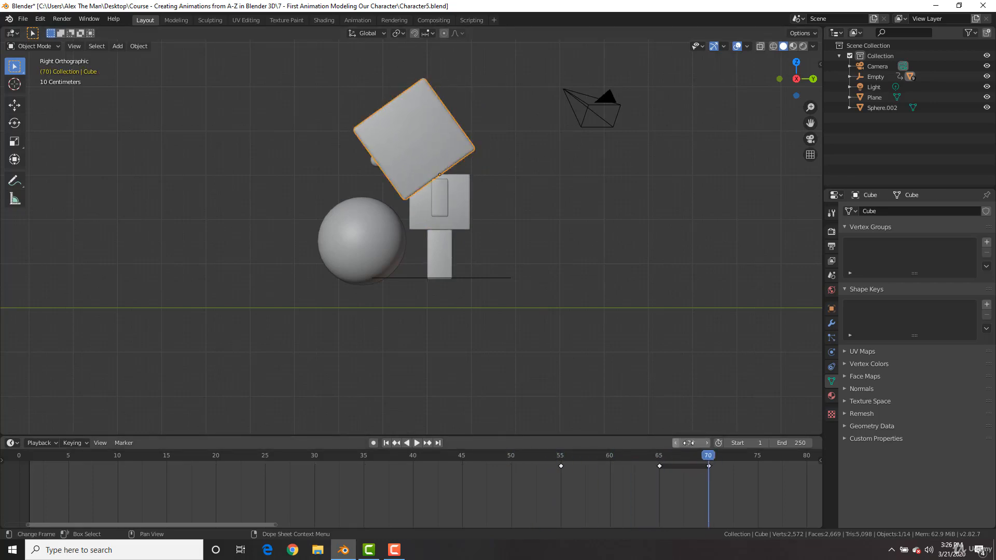
{"action": "left_click", "coordinate": [436, 254]}
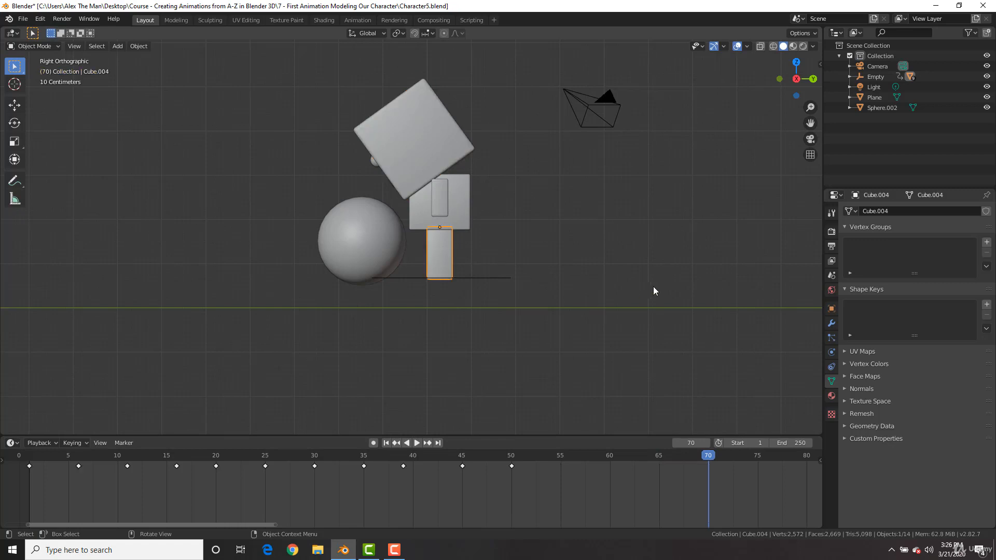
{"action": "key", "text": "i"}
{"action": "left_click", "coordinate": [673, 291]}
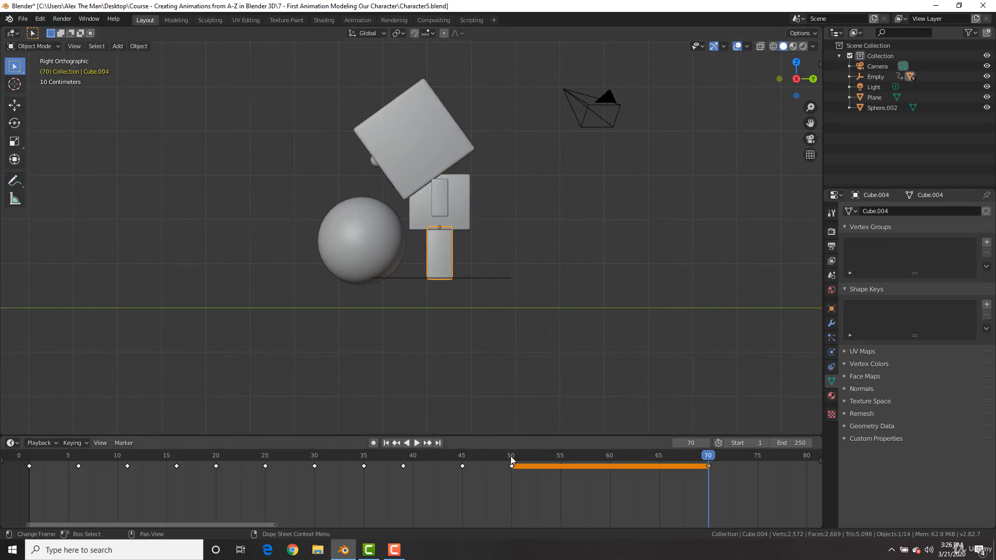
{"action": "left_click_drag", "start_coordinate": [511, 459], "coordinate": [708, 466]}
Step: At frame 75, rotate the near leg about the global X axis into a forward kick at the sphere and insert a LocRotScale keyframe
{"action": "left_click_drag", "start_coordinate": [708, 455], "coordinate": [757, 459]}
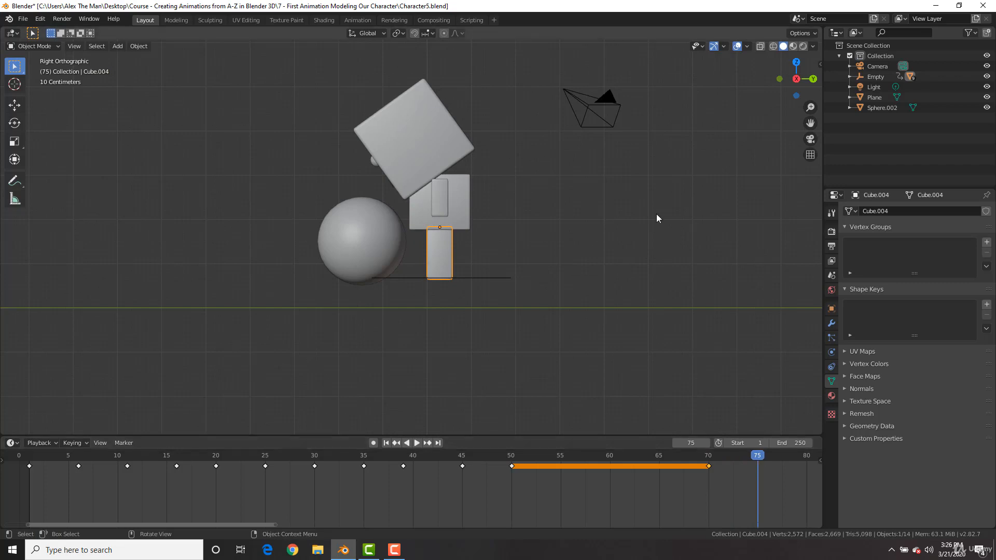
{"action": "key", "text": "r"}
{"action": "key", "text": "x"}
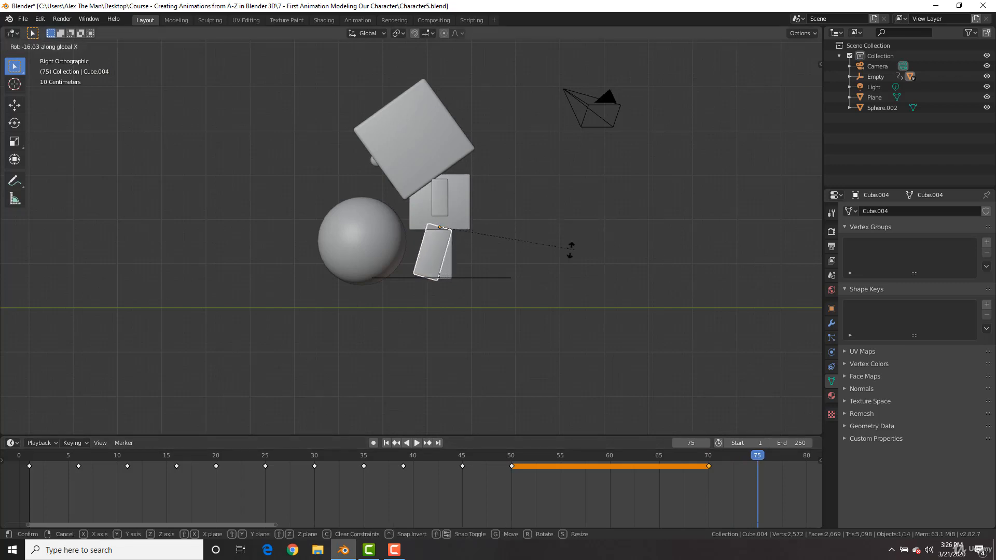
{"action": "left_click", "coordinate": [458, 262]}
{"action": "key", "text": "i"}
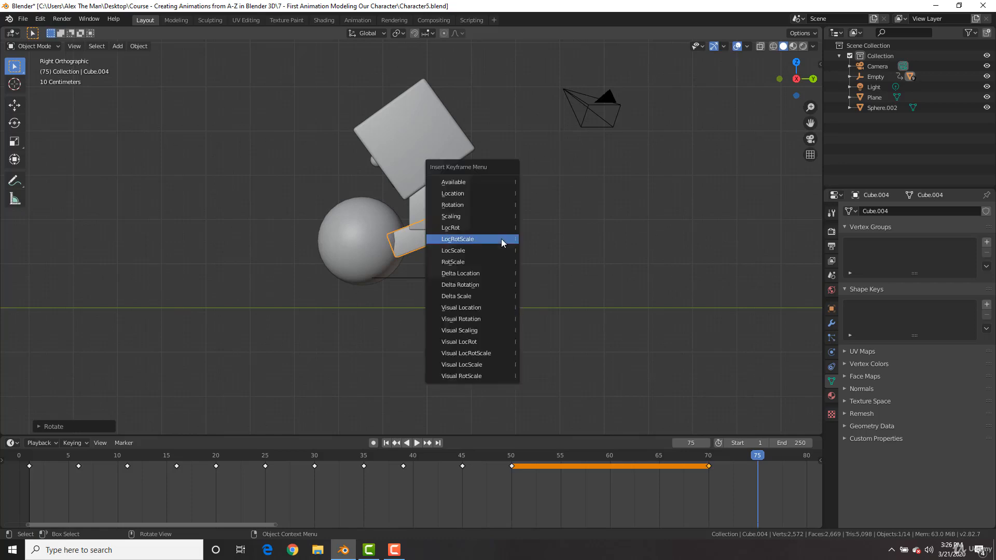
{"action": "left_click", "coordinate": [502, 239]}
Step: Play back the animation from frame 28 through the kick to check the leg's motion
{"action": "left_click", "coordinate": [294, 461]}
{"action": "key", "text": "space"}
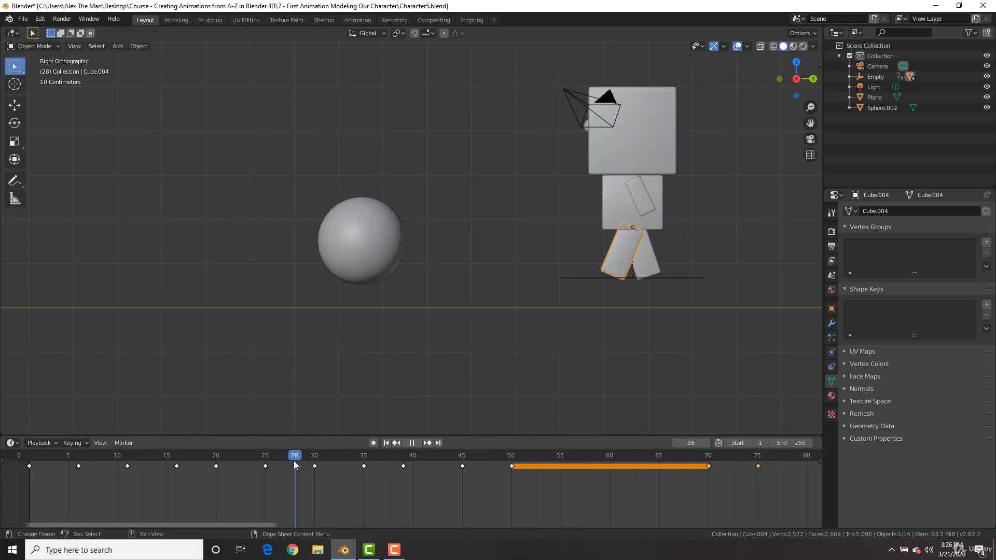
{"action": "mouse_move", "coordinate": [533, 256]}
{"action": "middle_mouse_down"}
{"action": "mouse_move", "coordinate": [527, 272]}
{"action": "mouse_move", "coordinate": [530, 263]}
{"action": "middle_mouse_up"}
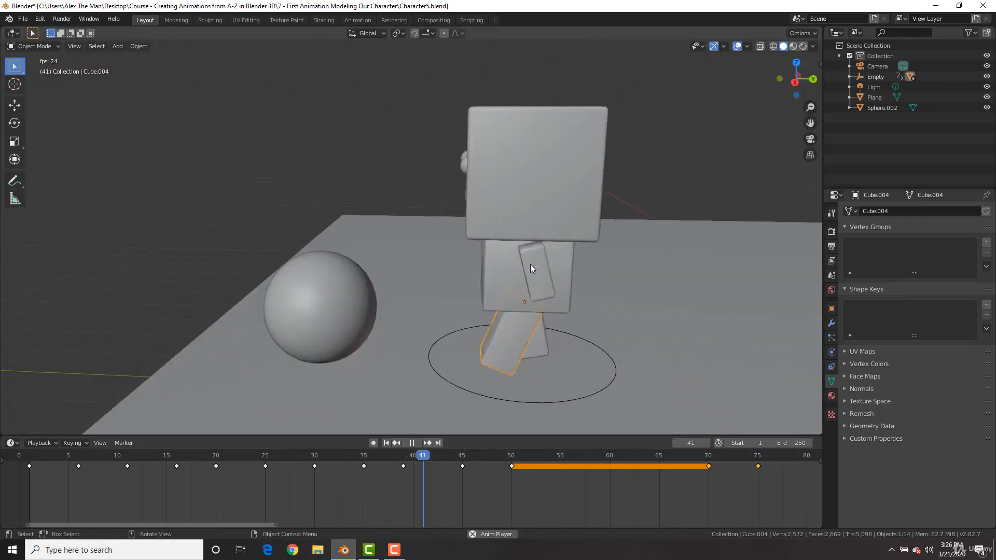
{"action": "key", "text": "space"}
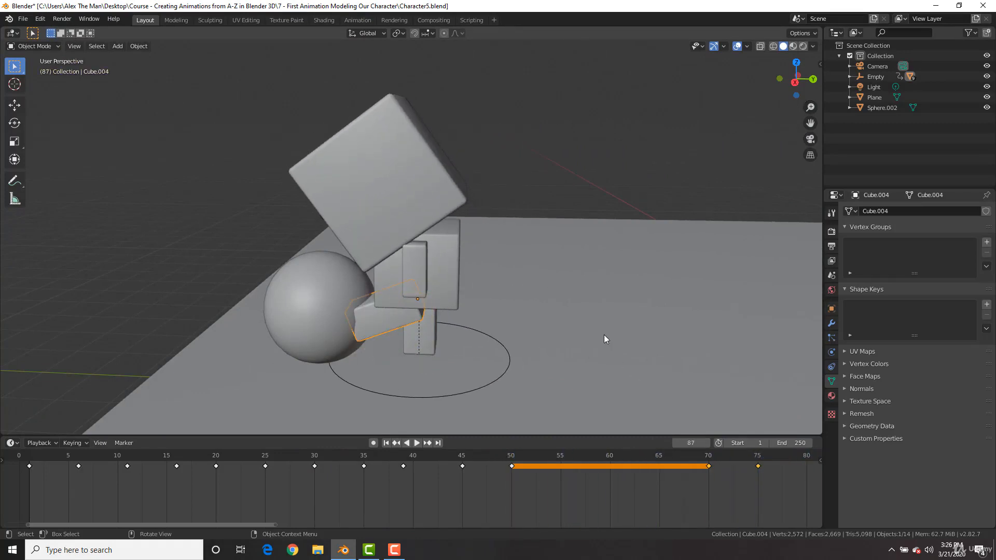
Step: Insert a LocRotScale keyframe for the sphere at frame 70 in its resting position
{"action": "middle_click_drag", "start_coordinate": [584, 338], "coordinate": [583, 291]}
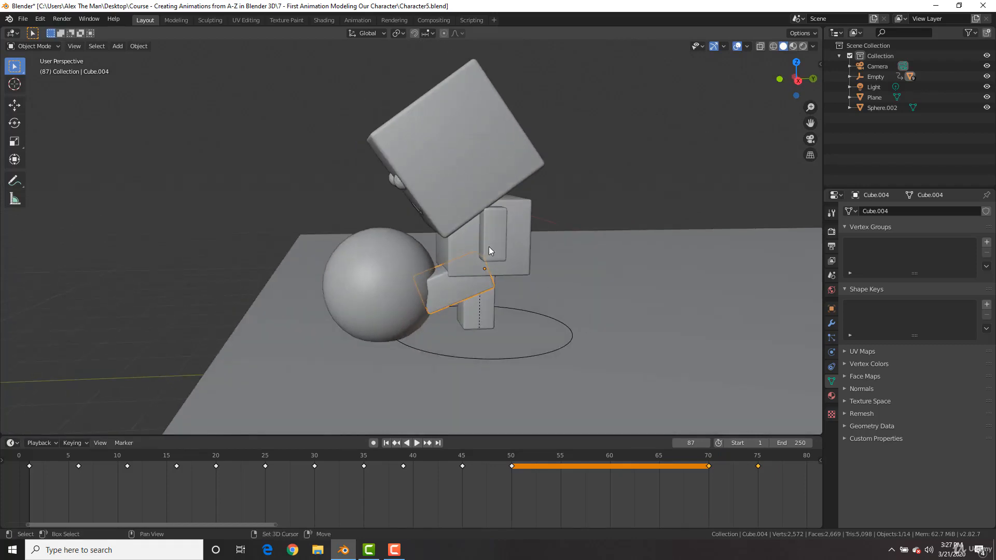
{"action": "middle_click_drag", "start_coordinate": [489, 247], "coordinate": [532, 240], "text": "shift"}
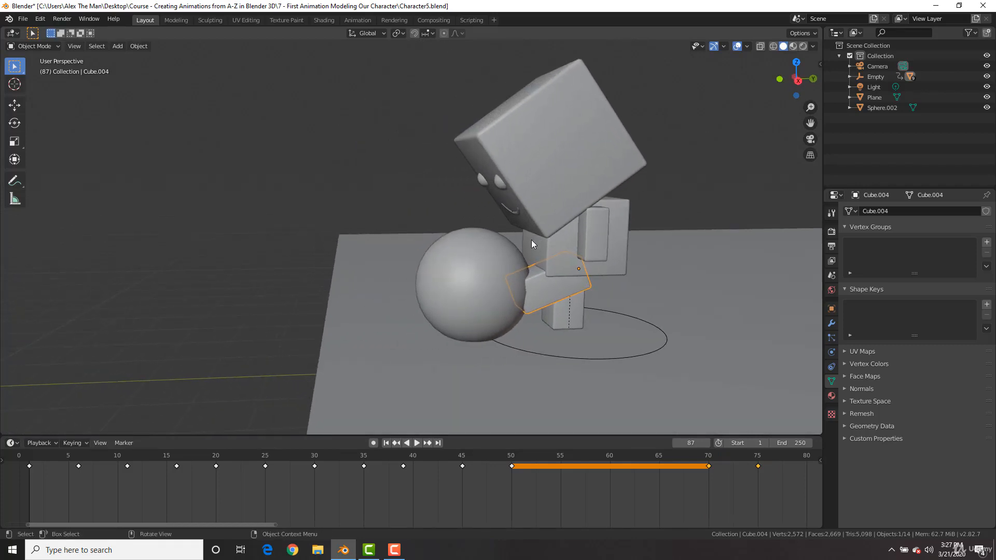
{"action": "left_click", "coordinate": [488, 284]}
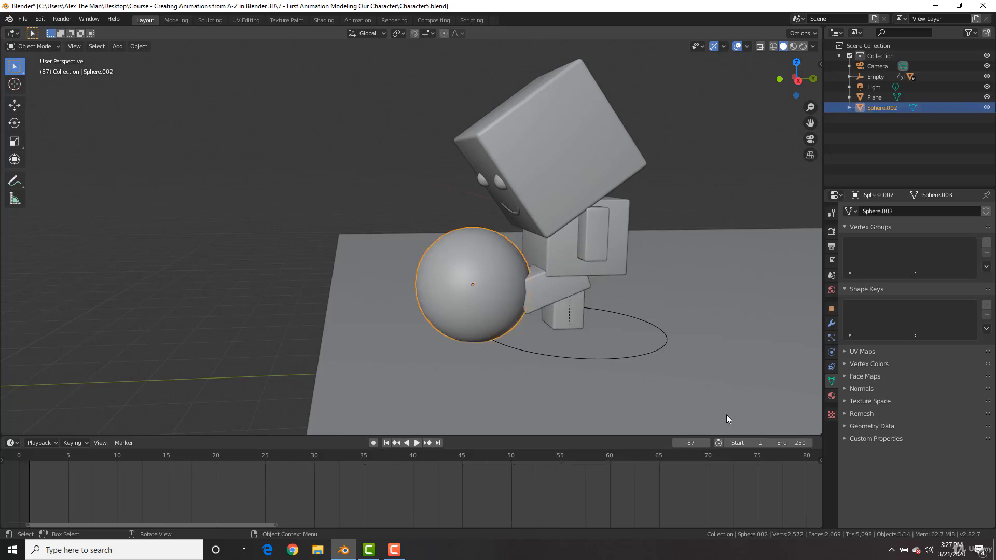
{"action": "left_click", "coordinate": [710, 459]}
{"action": "key", "text": "space"}
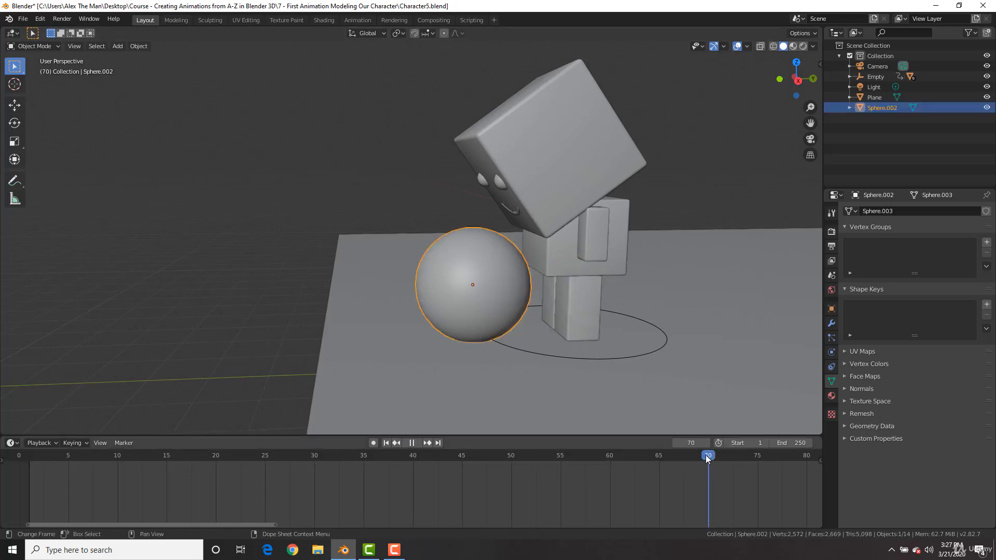
{"action": "key", "text": "space"}
{"action": "key", "text": "i"}
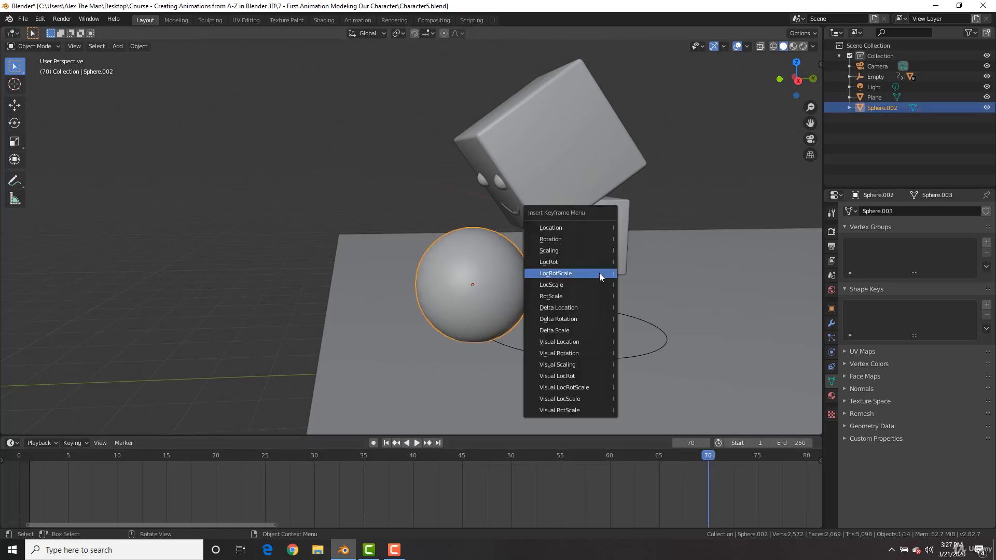
{"action": "left_click", "coordinate": [599, 276]}
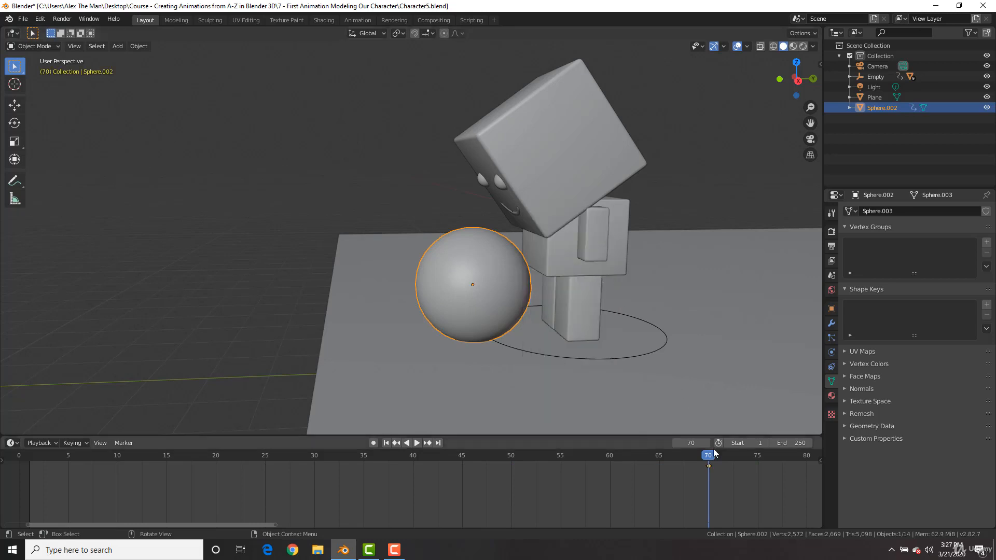
Step: At frame 75, move the sphere about 5.17 m away from the character and 2.42 m up, and insert a LocRotScale keyframe
{"action": "left_click_drag", "start_coordinate": [710, 455], "coordinate": [761, 458]}
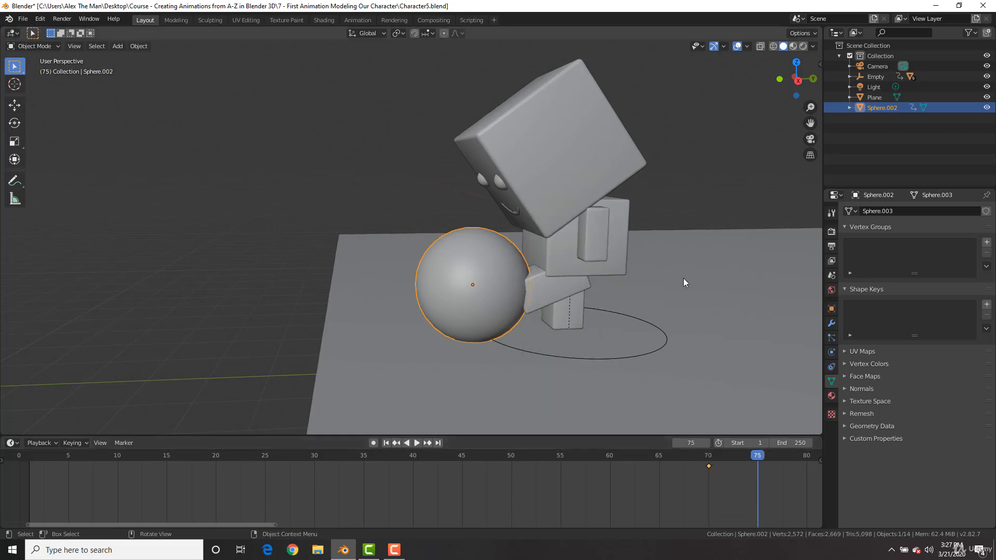
{"action": "key", "text": "KP_3"}
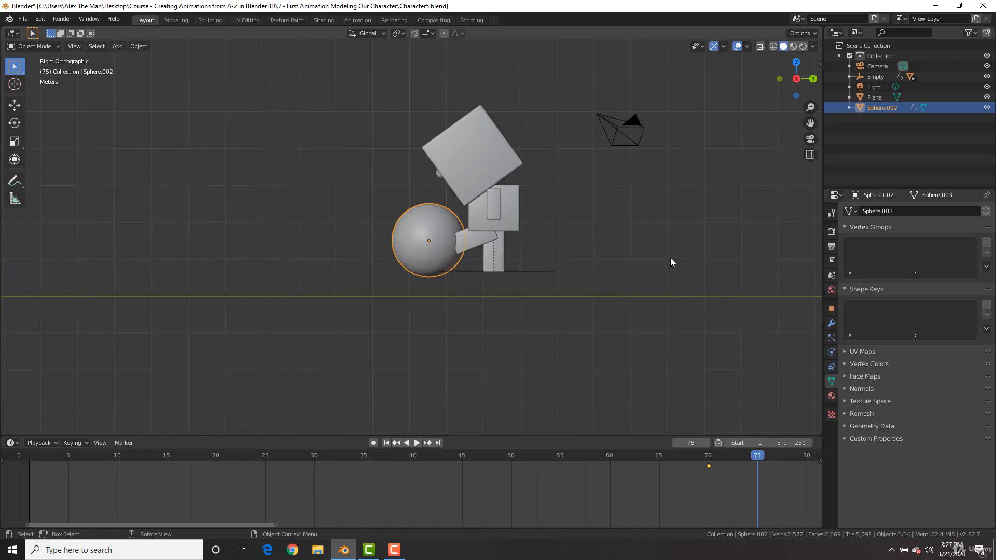
{"action": "scroll", "coordinate": [609, 246], "scroll_direction": "up", "scroll_amount": 1}
{"action": "middle_click_drag", "start_coordinate": [598, 246], "coordinate": [628, 259], "text": "shift"}
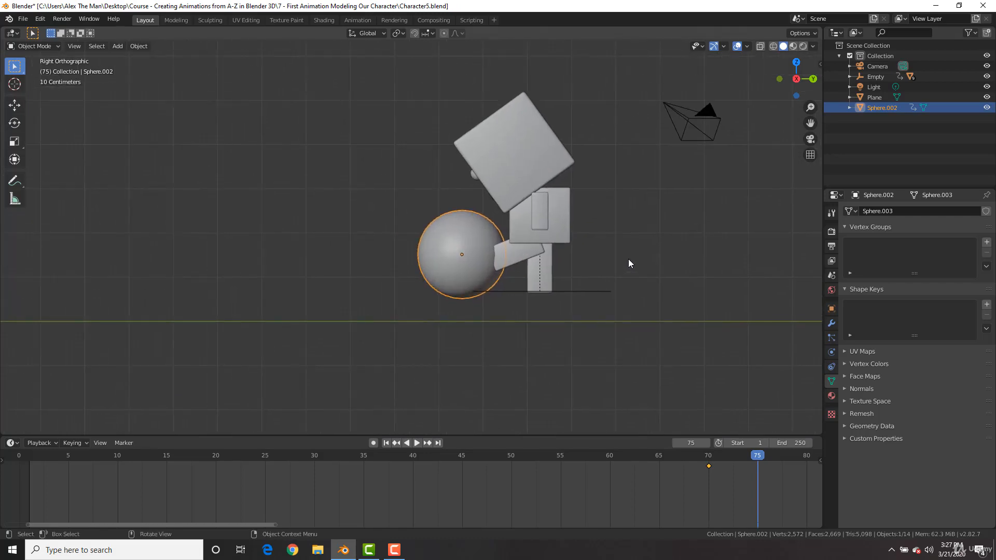
{"action": "key", "text": "g"}
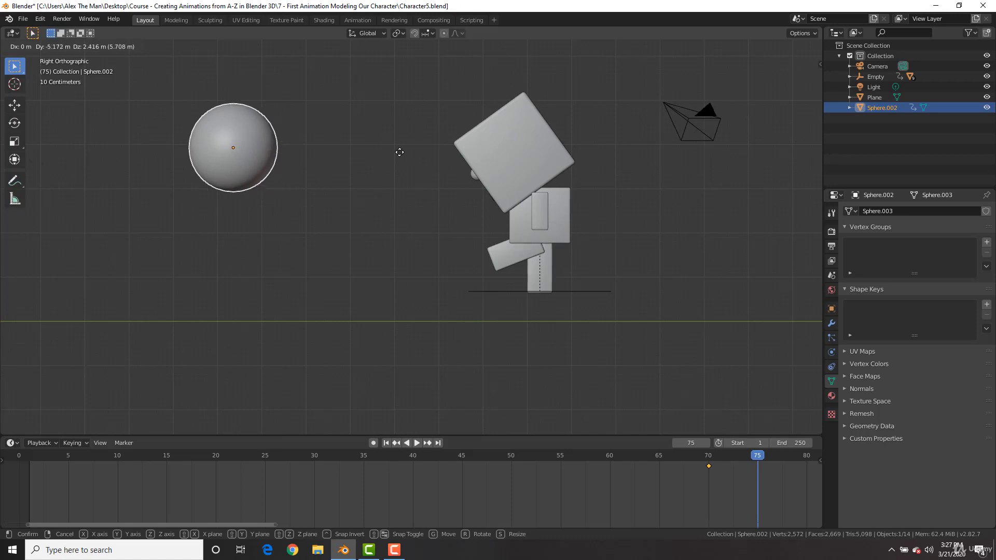
{"action": "left_click", "coordinate": [400, 152]}
{"action": "key", "text": "i"}
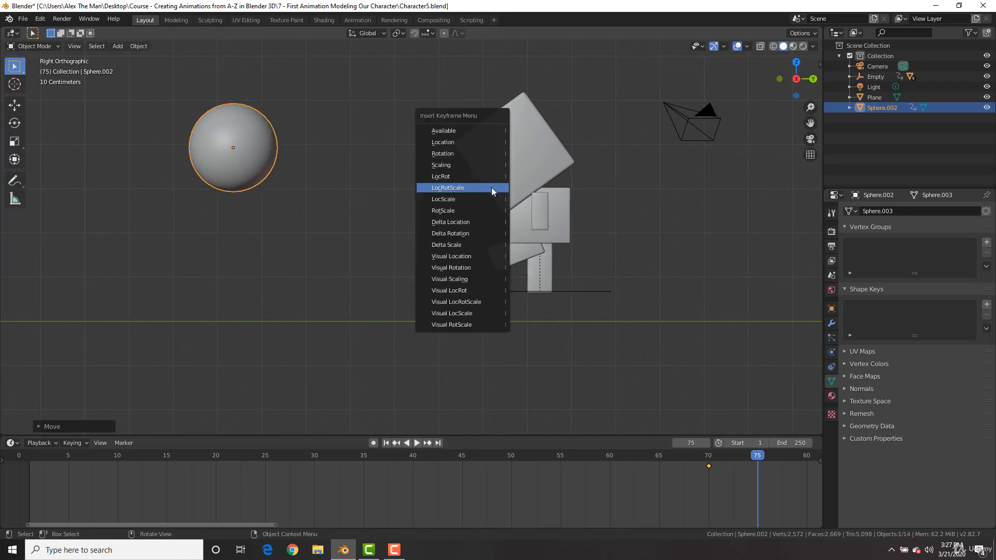
{"action": "left_click", "coordinate": [490, 187]}
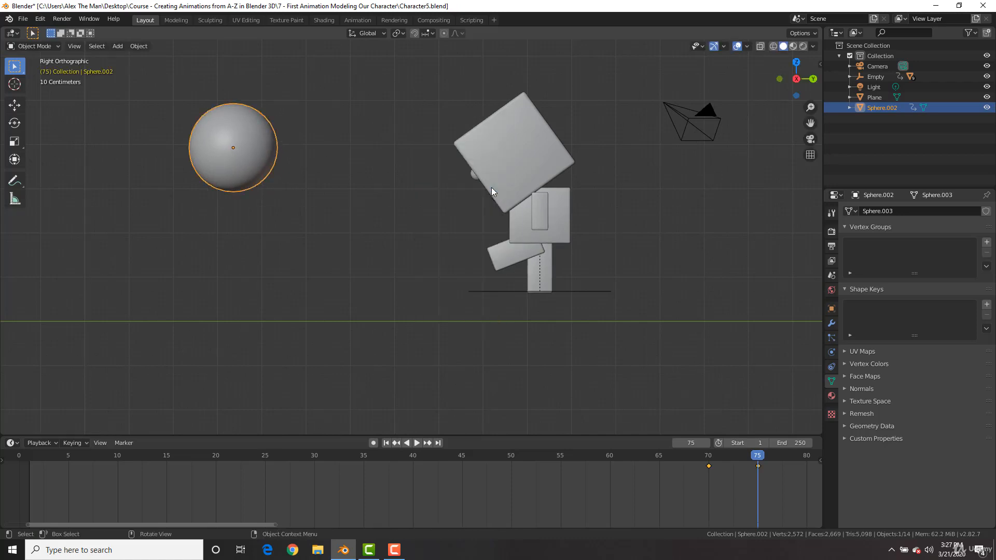
Step: Play back the kick and step from frame 70 to 73 to compare the sphere's motion with the leg's
{"action": "left_click", "coordinate": [651, 453]}
{"action": "key", "text": "space"}
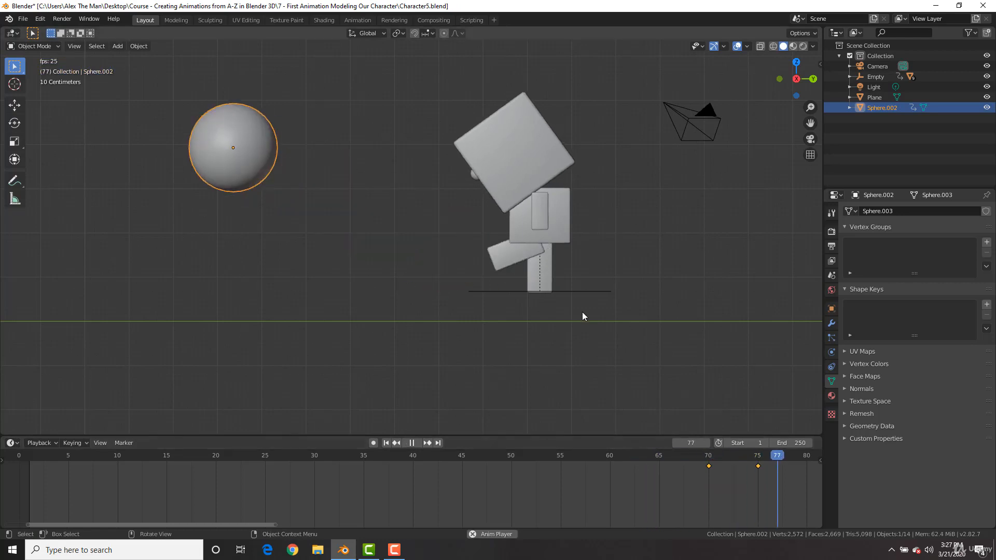
{"action": "key", "text": "space"}
{"action": "left_click", "coordinate": [706, 457]}
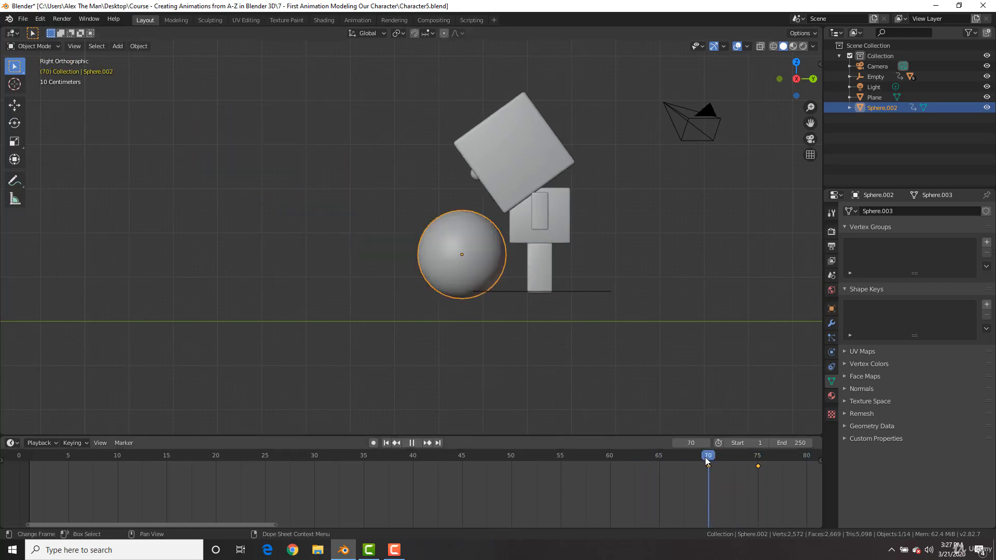
{"action": "key", "text": "i"}
{"action": "key", "text": "Right"}
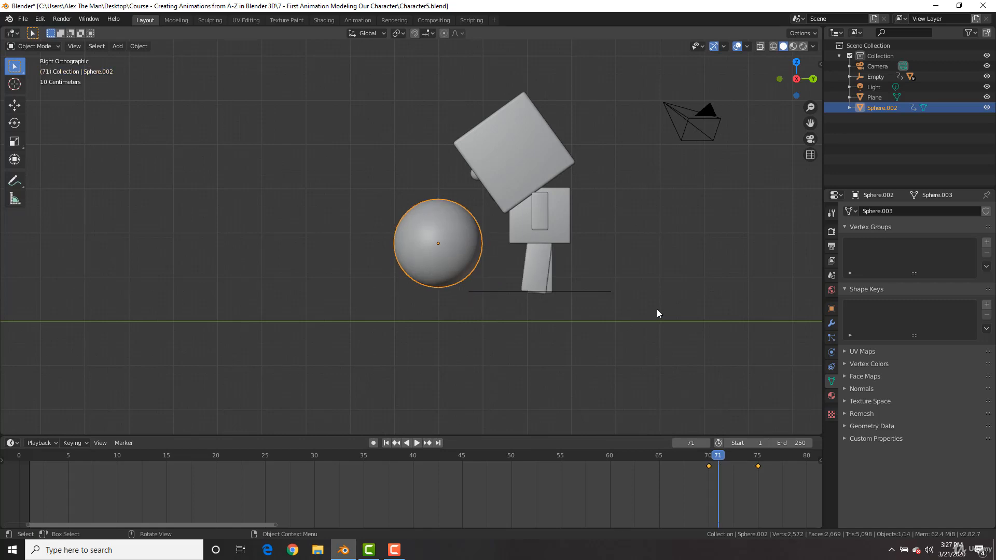
{"action": "key", "text": "Right"}
{"action": "key", "text": "Right"}
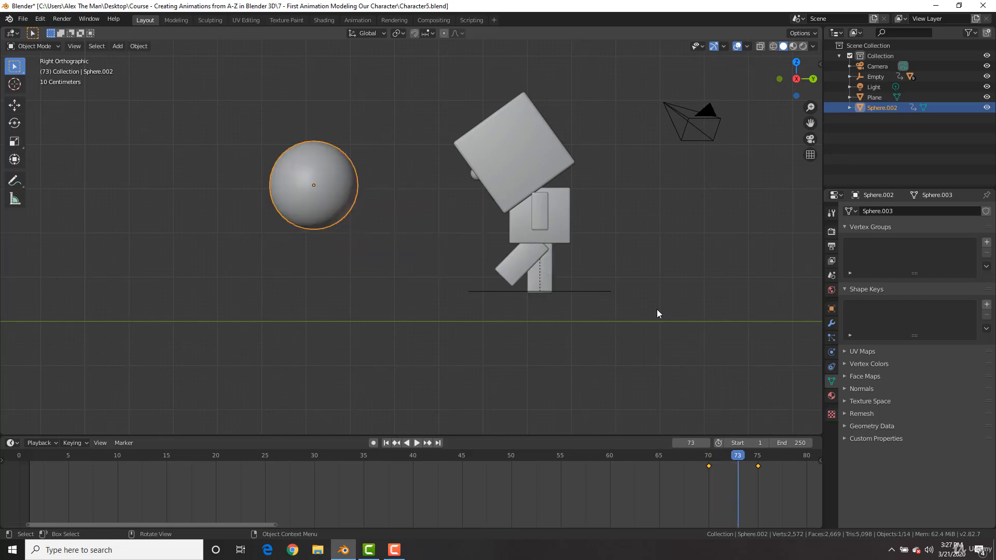
Step: Duplicate the sphere's frame 70 keyframe onto frame 73 to delay its launch
{"action": "left_click", "coordinate": [709, 471]}
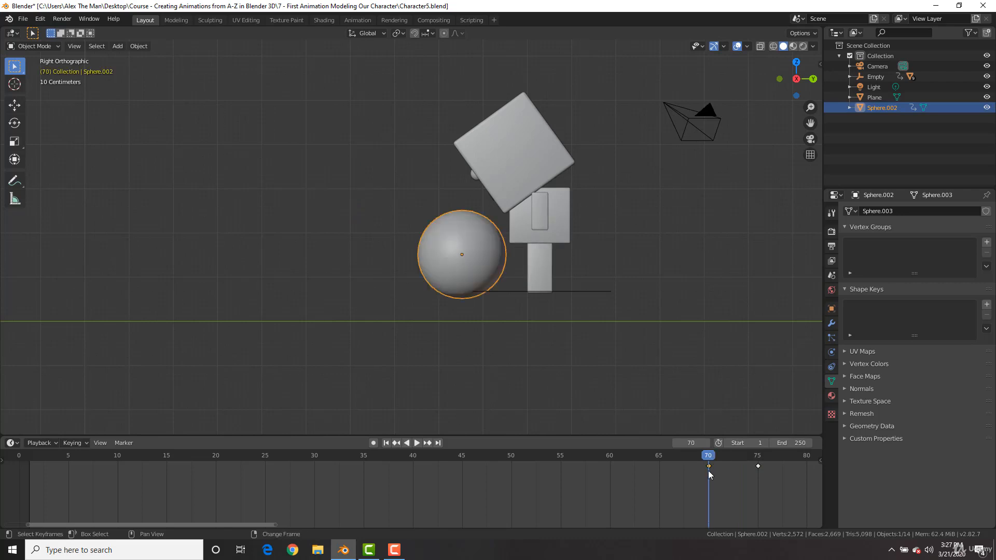
{"action": "key", "text": "shift+d"}
{"action": "left_click", "coordinate": [727, 474]}
{"action": "left_click_drag", "start_coordinate": [710, 460], "coordinate": [739, 457]}
{"action": "key", "text": "g"}
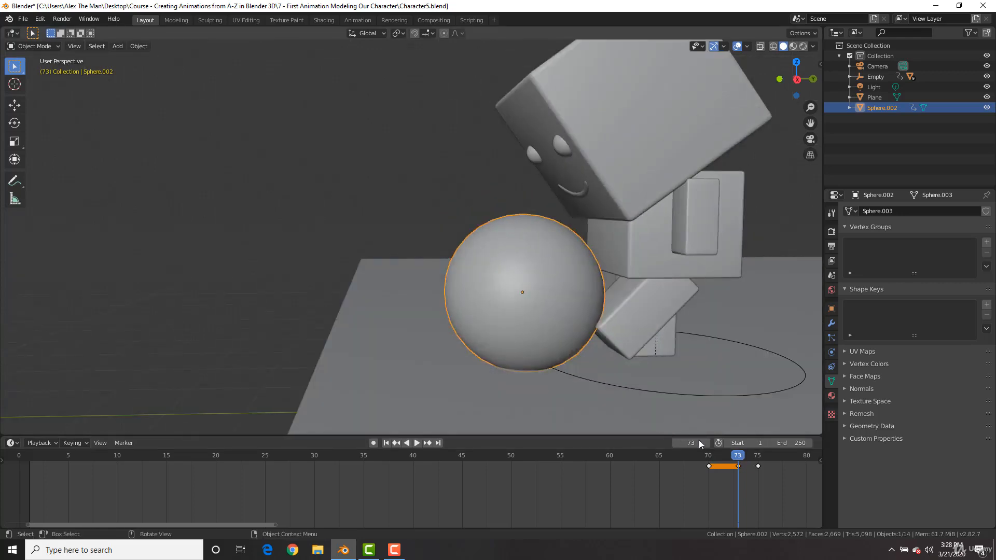
Step: Play back the kick from frame 66 to check when the sphere takes off
{"action": "left_click_drag", "start_coordinate": [739, 458], "coordinate": [667, 415]}
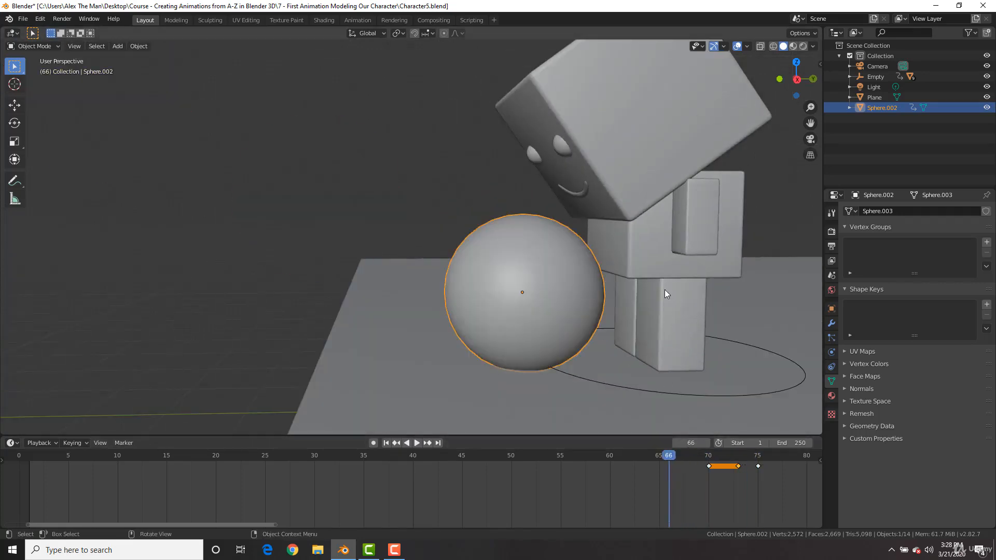
{"action": "scroll", "coordinate": [664, 285], "scroll_direction": "down", "scroll_amount": 6}
{"action": "key", "text": "space"}
{"action": "key", "text": "space"}
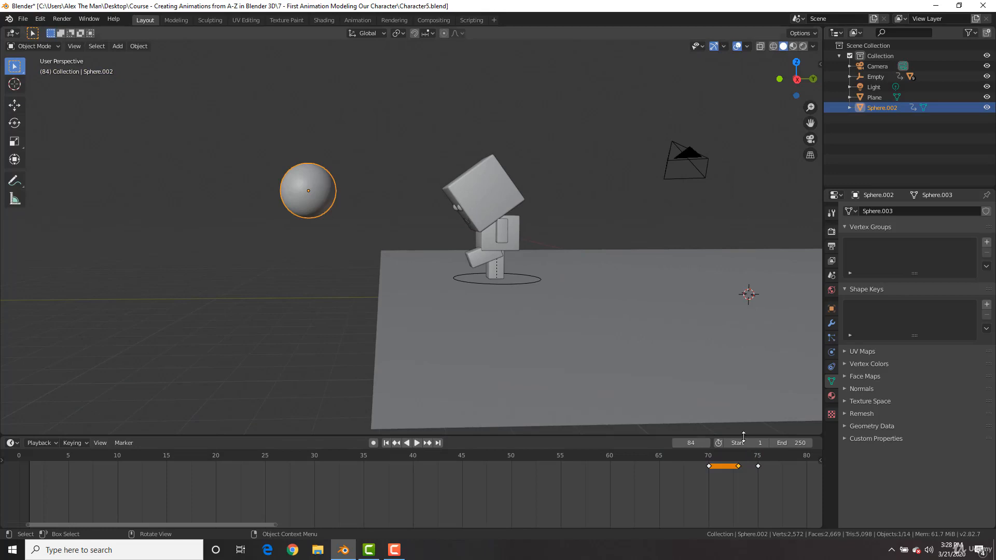
Step: Try moving the sphere's frame 75 keyframe to frame 80 and play back the slower launch
{"action": "left_click", "coordinate": [758, 467]}
{"action": "middle_click_drag", "start_coordinate": [761, 474], "coordinate": [678, 483]}
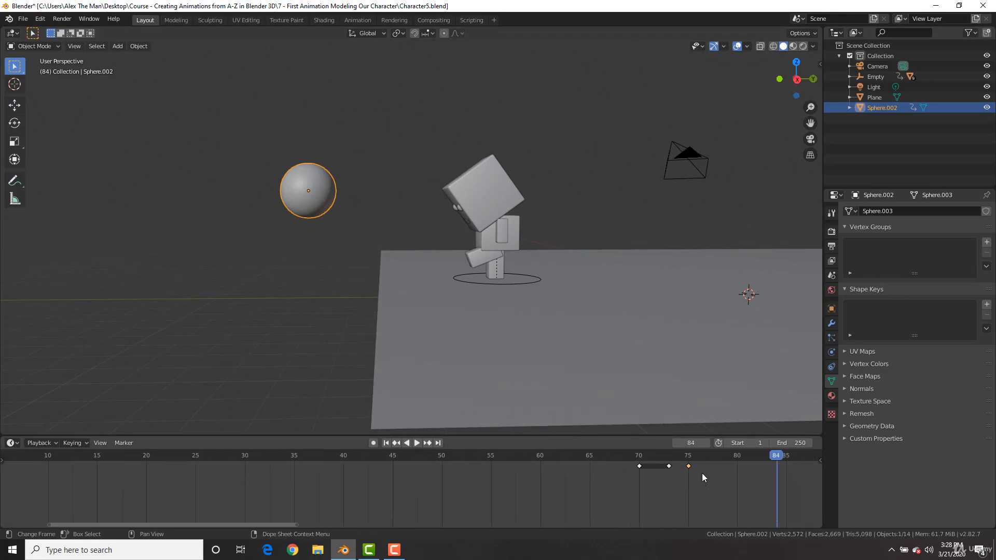
{"action": "key", "text": "g"}
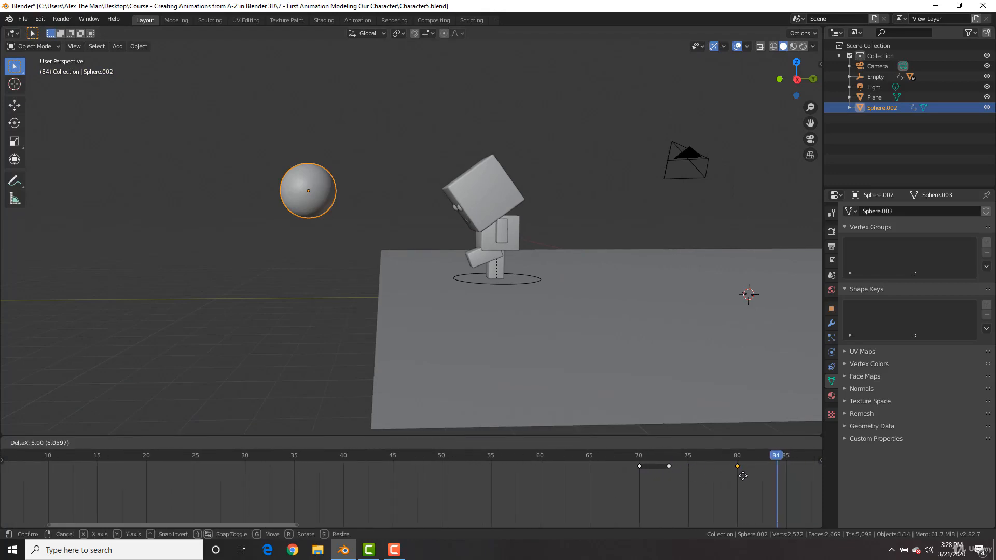
{"action": "left_click", "coordinate": [742, 472]}
{"action": "left_click", "coordinate": [633, 456]}
{"action": "key", "text": "space"}
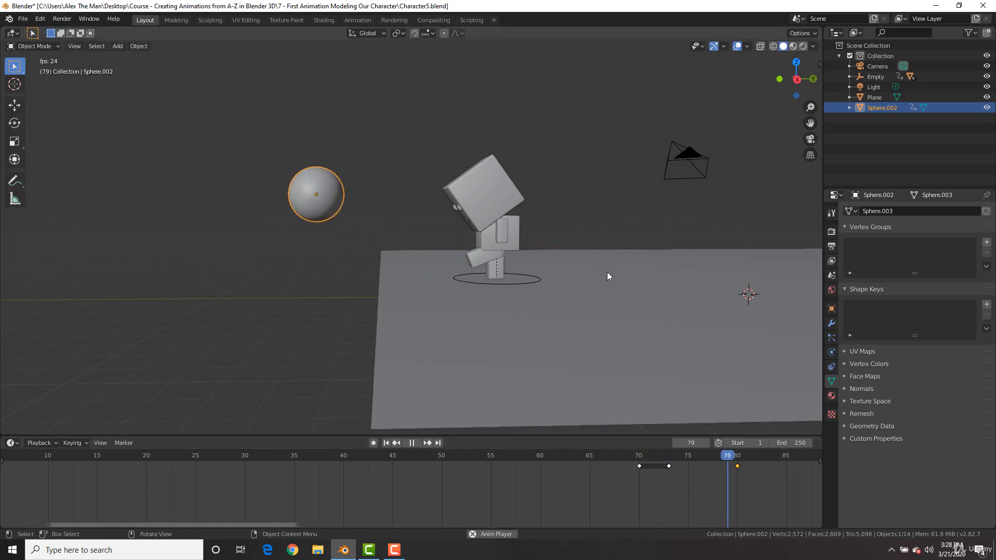
Step: Retime the sphere's last keyframe to frame 78
{"action": "key", "text": "g"}
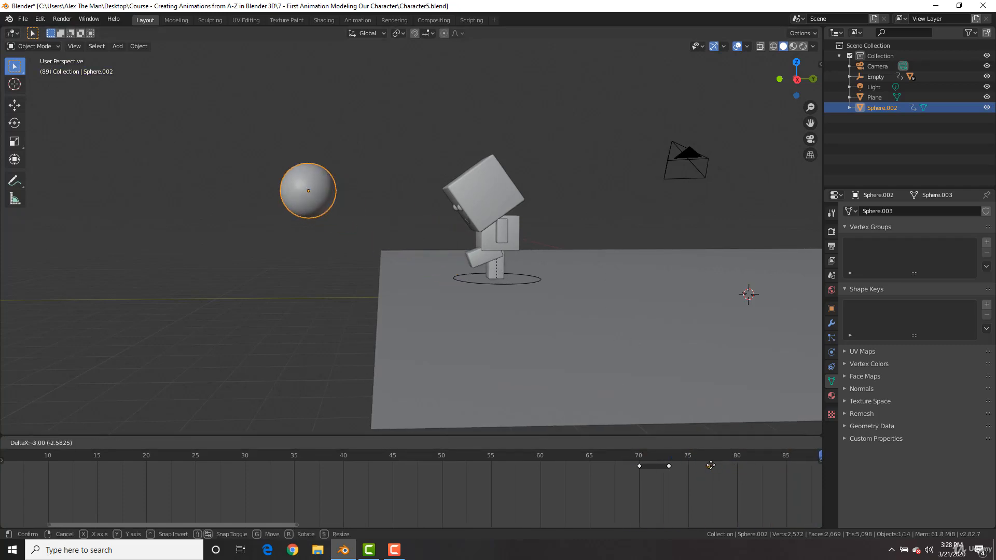
{"action": "left_click", "coordinate": [725, 472]}
{"action": "scroll", "coordinate": [726, 474], "scroll_direction": "up", "scroll_amount": 3}
{"action": "middle_click_drag", "start_coordinate": [702, 476], "coordinate": [575, 492]}
{"action": "key", "text": "g"}
{"action": "left_click", "coordinate": [699, 491]}
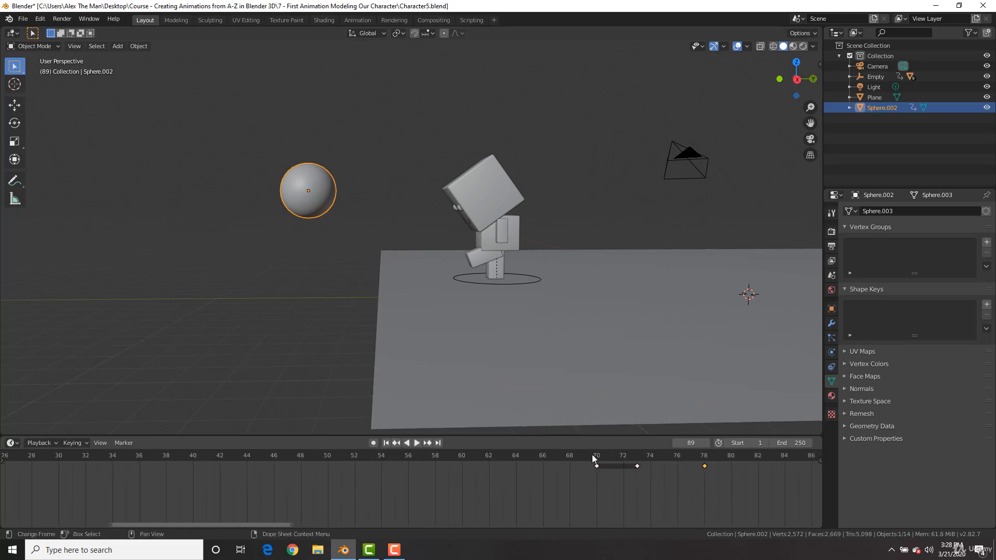
Step: Play back and scrub the kick from about frame 70 to check the sphere's flight timing
{"action": "left_click", "coordinate": [592, 456]}
{"action": "key", "text": "space"}
{"action": "key", "text": "space"}
{"action": "left_click", "coordinate": [592, 456]}
{"action": "key", "text": "space"}
{"action": "left_click_drag", "start_coordinate": [596, 458], "coordinate": [716, 456]}
{"action": "left_click", "coordinate": [581, 456]}
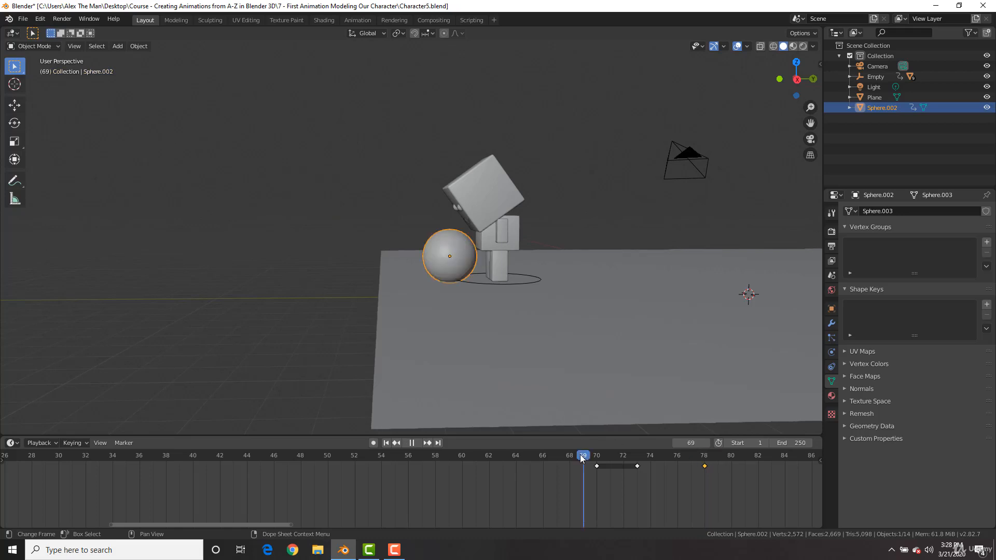
{"action": "key", "text": "space"}
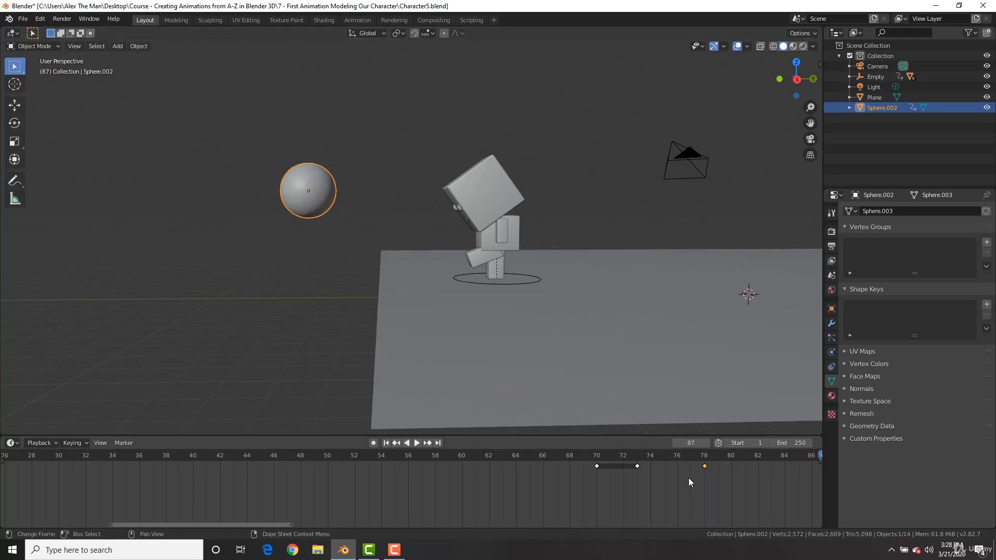
Step: At frame 78, scale the ground plane up to about 1.4 times its size so it extends beneath the sphere
{"action": "left_click", "coordinate": [704, 457]}
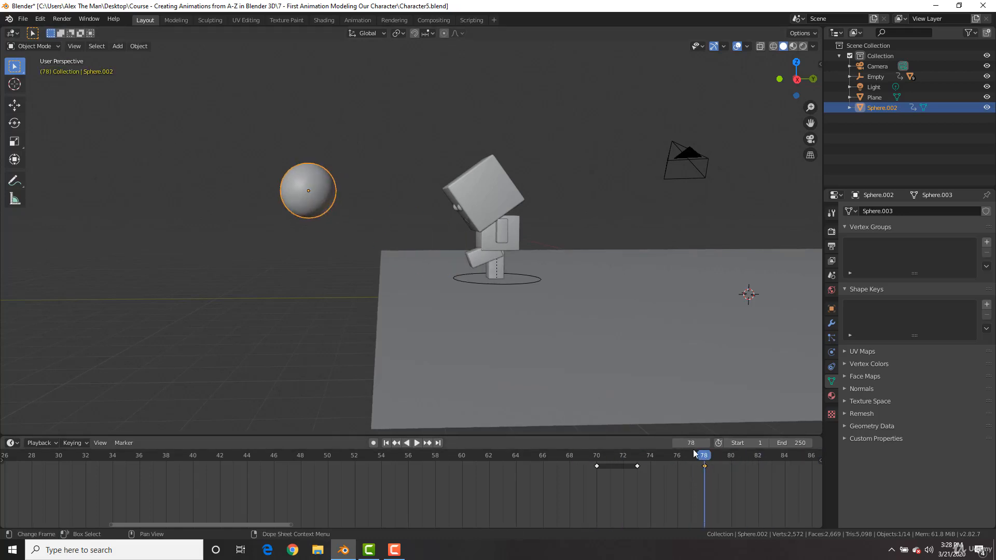
{"action": "middle_click_drag", "start_coordinate": [429, 234], "coordinate": [515, 294]}
{"action": "left_click", "coordinate": [603, 309]}
{"action": "key", "text": "s"}
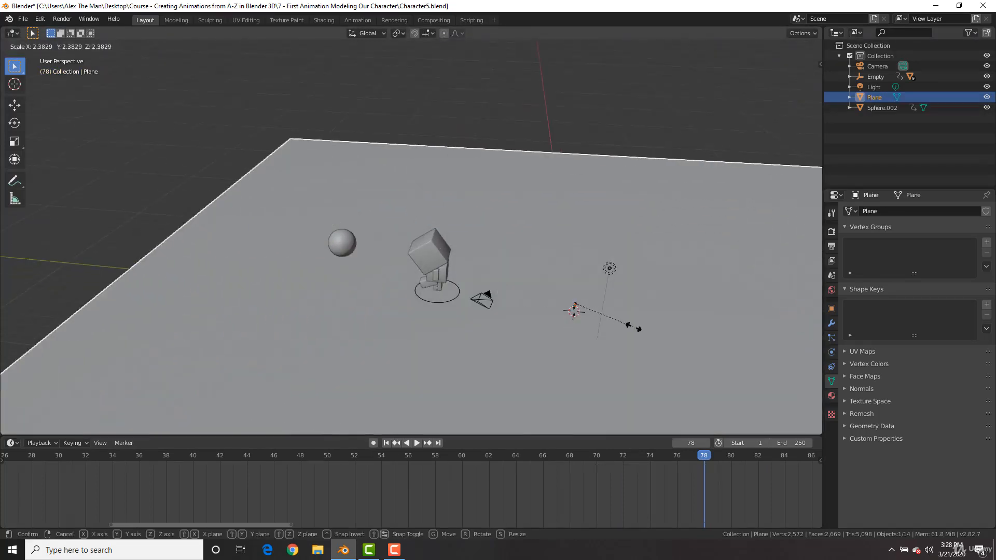
{"action": "right_click", "coordinate": [602, 319]}
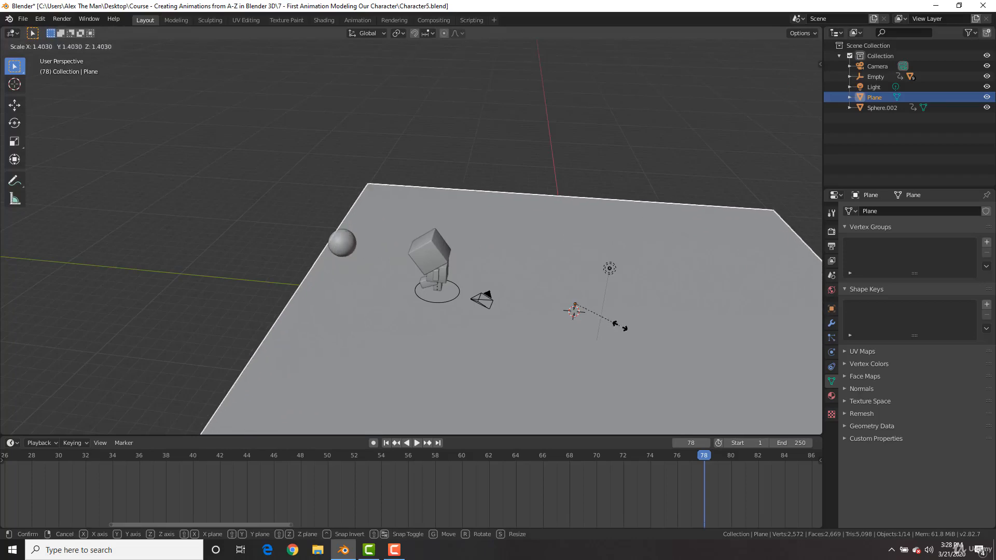
{"action": "left_click", "coordinate": [597, 306]}
{"action": "middle_click_drag", "start_coordinate": [567, 284], "coordinate": [574, 265]}
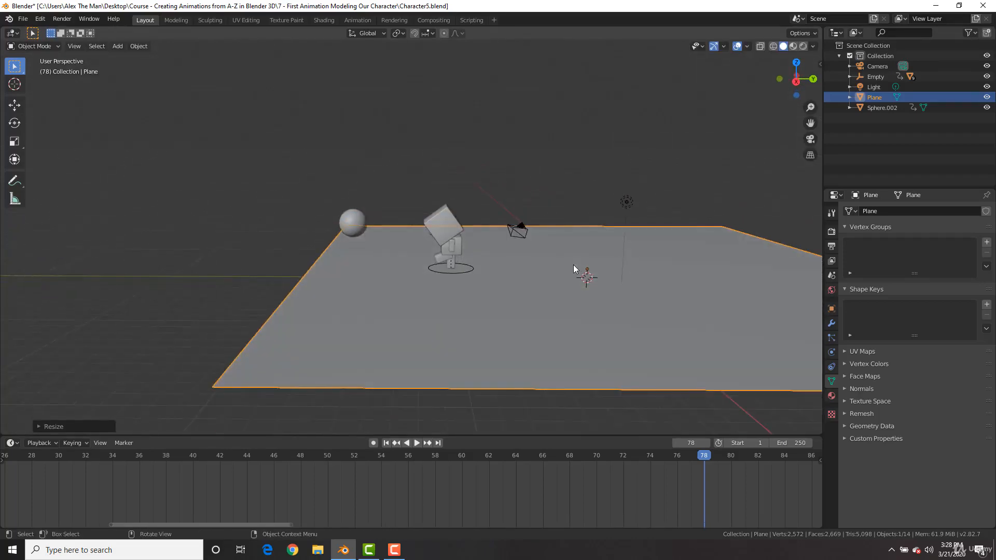
Step: Duplicate the ground plane about 16.6 m along negative Y and 2.1 m up, and rotate the copy 90° into a vertical wall
{"action": "key", "text": "KP_3"}
{"action": "key", "text": "shift+d"}
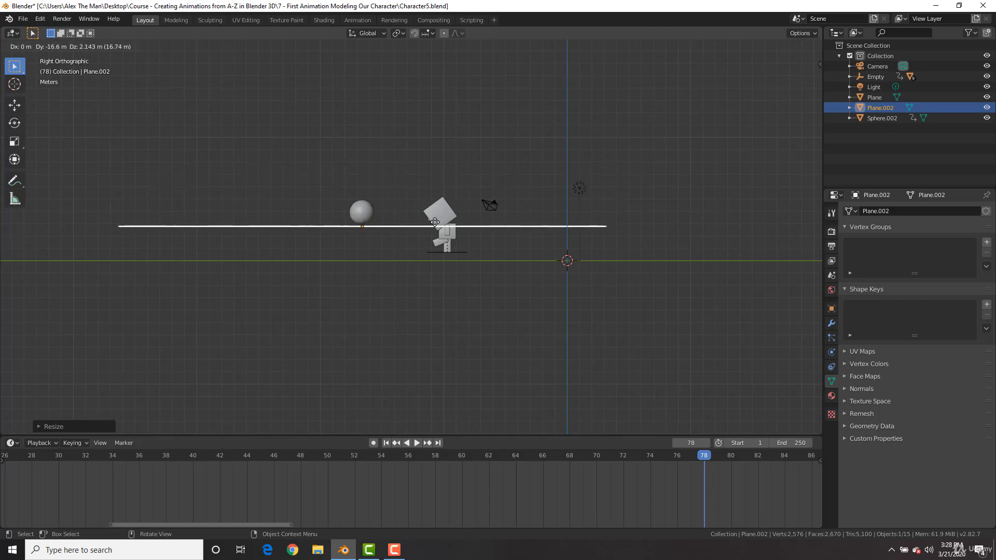
{"action": "left_click", "coordinate": [432, 226]}
{"action": "type", "text": "r90"}
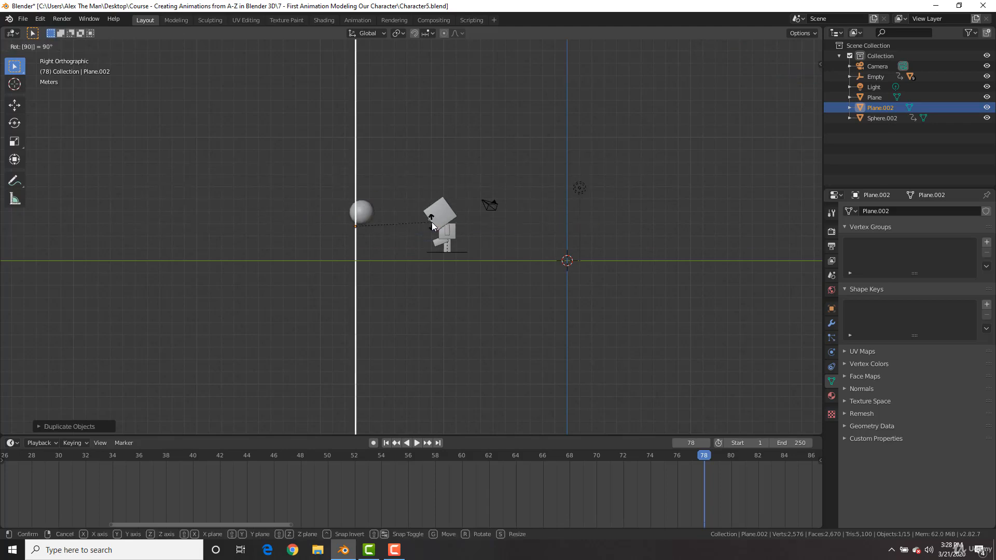
{"action": "key", "text": "Return"}
Step: Scale the vertical wall to about 0.25 of its size and place it just behind the kicked sphere
{"action": "key", "text": "s"}
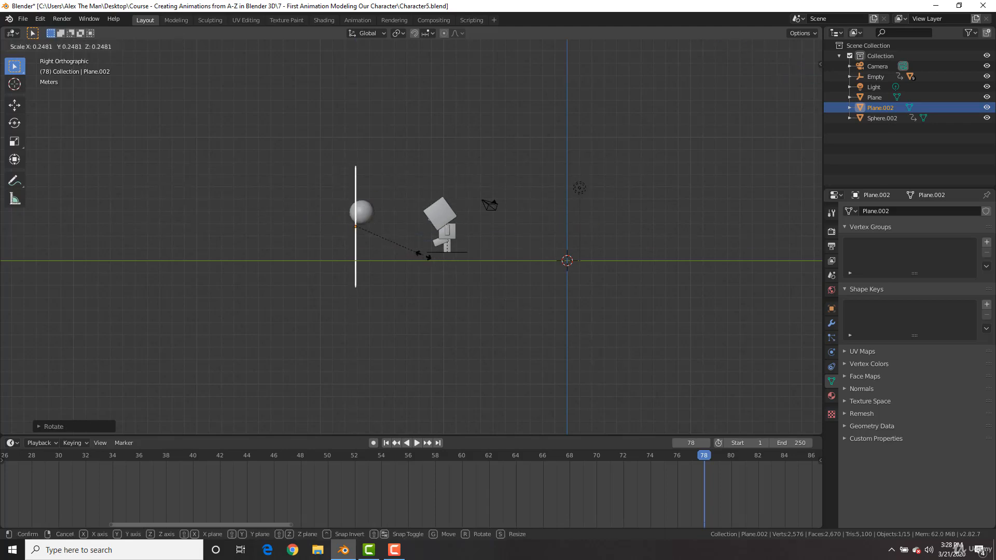
{"action": "left_click", "coordinate": [423, 255]}
{"action": "key", "text": "g"}
{"action": "left_click", "coordinate": [414, 243]}
Step: Widen the wall behind the sphere along the global X axis and deselect it
{"action": "middle_click_drag", "start_coordinate": [439, 247], "coordinate": [421, 269]}
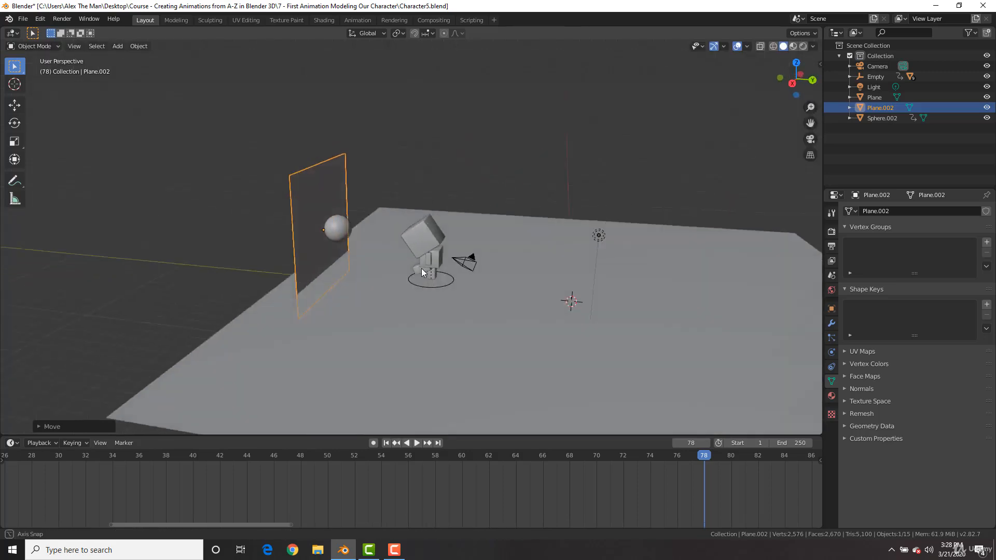
{"action": "scroll", "coordinate": [419, 268], "scroll_direction": "up", "scroll_amount": 3}
{"action": "key", "text": "s"}
{"action": "key", "text": "x"}
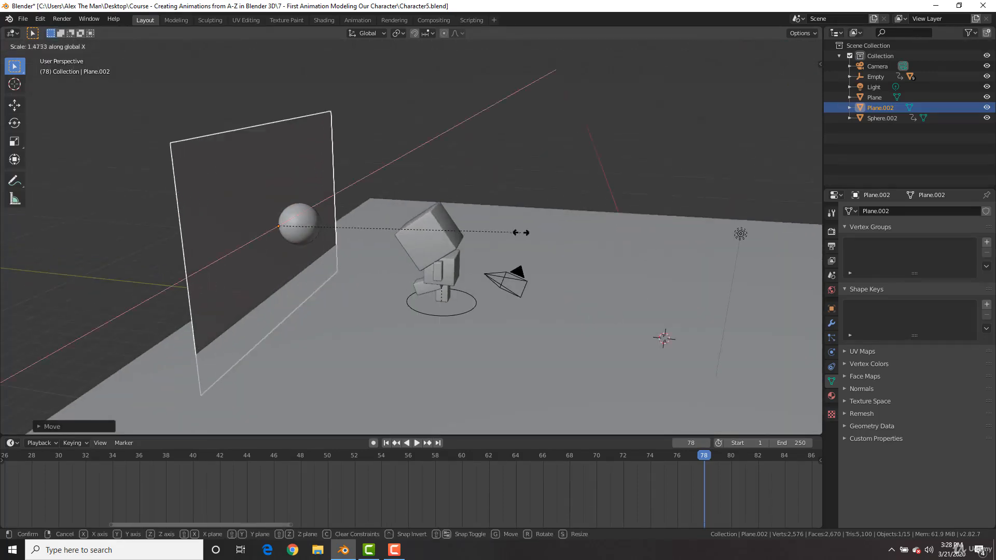
{"action": "left_click", "coordinate": [577, 208]}
{"action": "left_click", "coordinate": [495, 149]}
Step: Move the wall about 0.27 m along global Y so it meets the sphere at frame 78
{"action": "middle_click_drag", "start_coordinate": [494, 148], "coordinate": [524, 270]}
{"action": "mouse_move", "coordinate": [698, 461]}
{"action": "left_mouse_down"}
{"action": "mouse_move", "coordinate": [674, 457]}
{"action": "mouse_move", "coordinate": [704, 459]}
{"action": "left_mouse_up"}
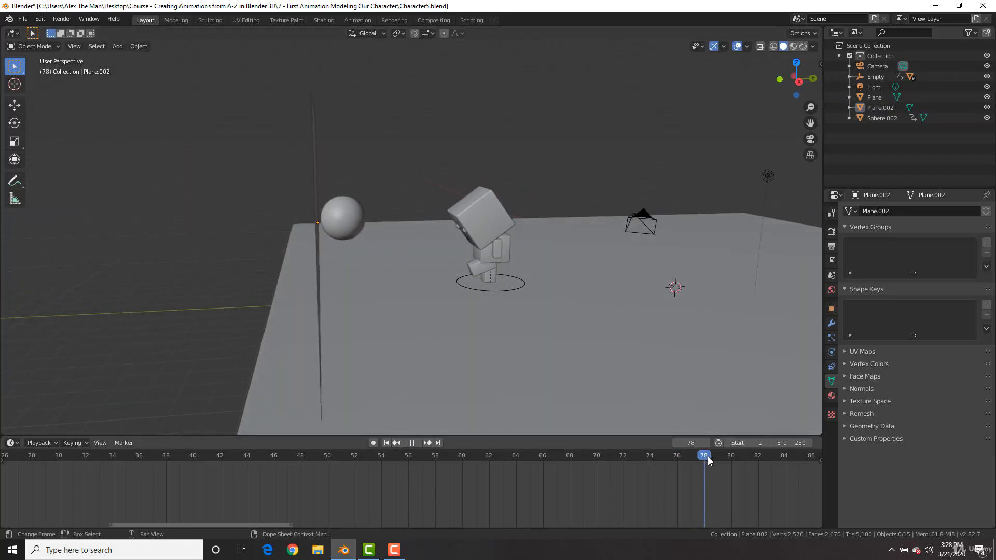
{"action": "left_click", "coordinate": [318, 209]}
{"action": "key", "text": "g"}
{"action": "key", "text": "x"}
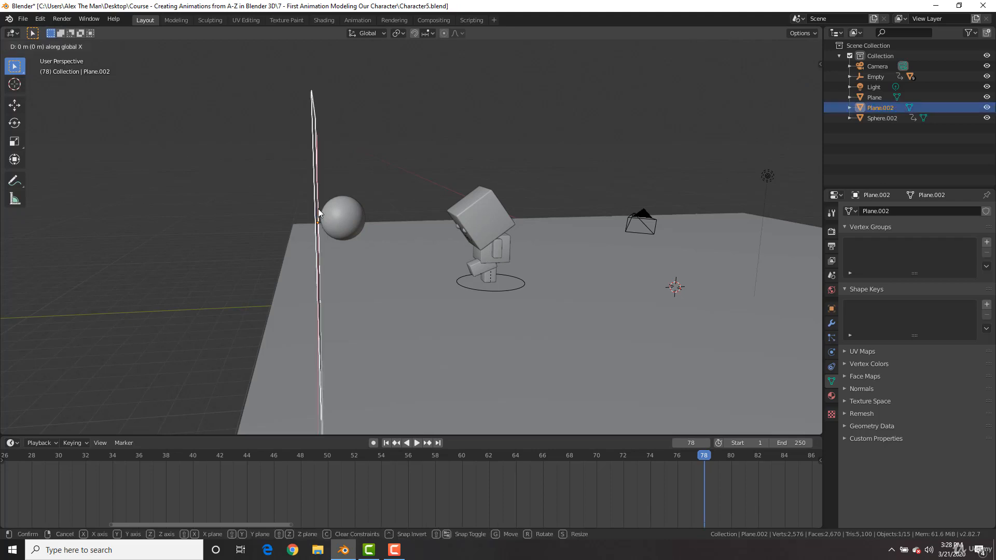
{"action": "key", "text": "y"}
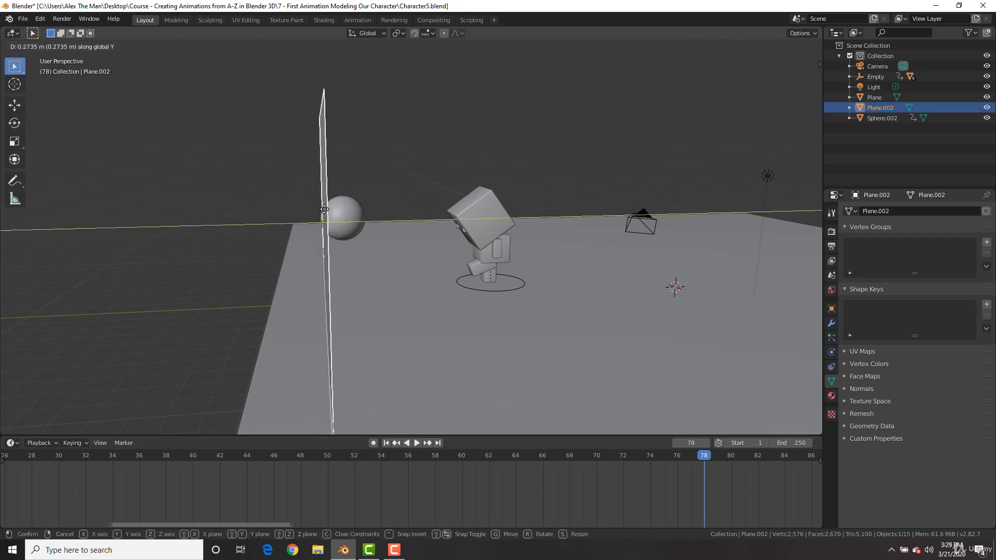
{"action": "left_click", "coordinate": [323, 210]}
Step: At frame 84, move the sphere about 4.4 m back from the wall to the character's head and insert a LocRotScale keyframe
{"action": "scroll", "coordinate": [440, 190], "scroll_direction": "up", "scroll_amount": 4}
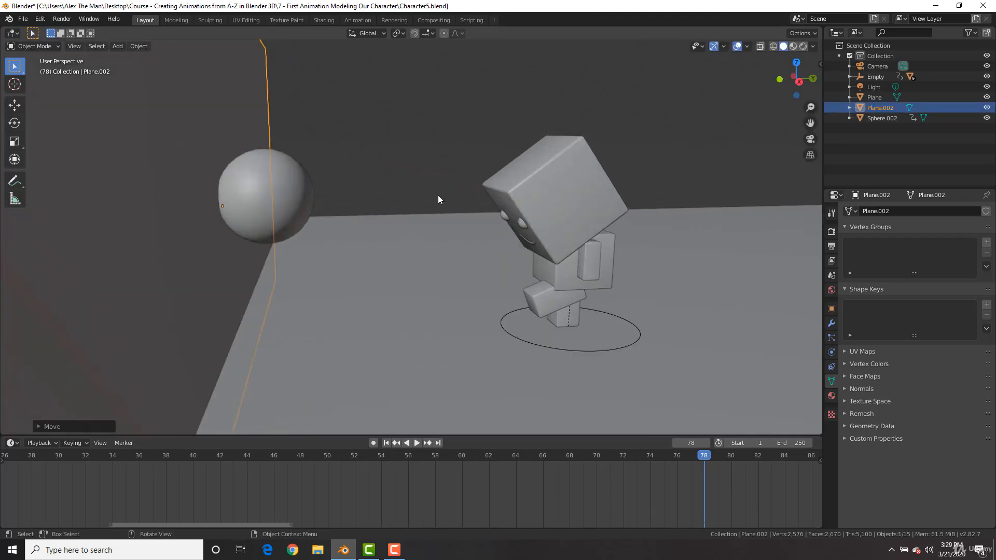
{"action": "key", "text": "KP_3"}
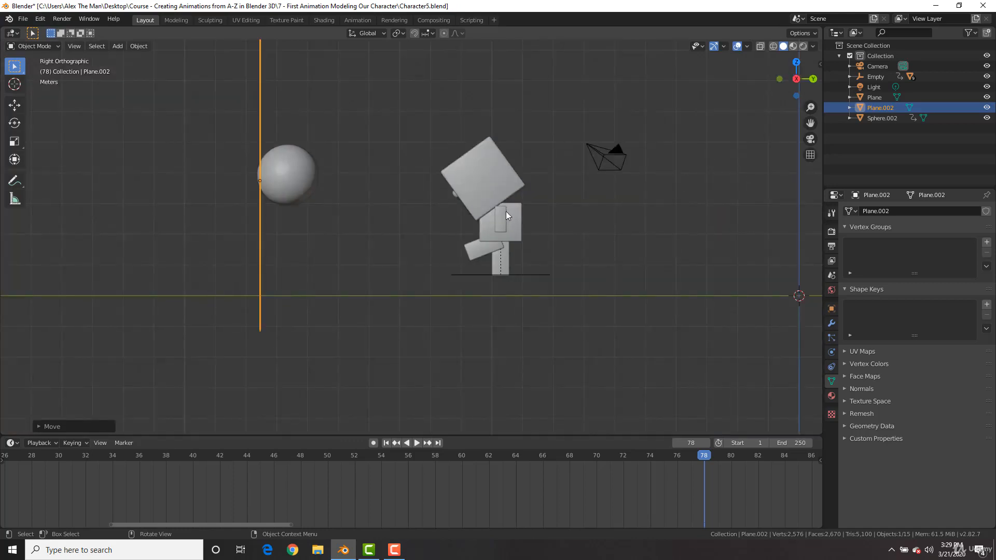
{"action": "left_click", "coordinate": [293, 162]}
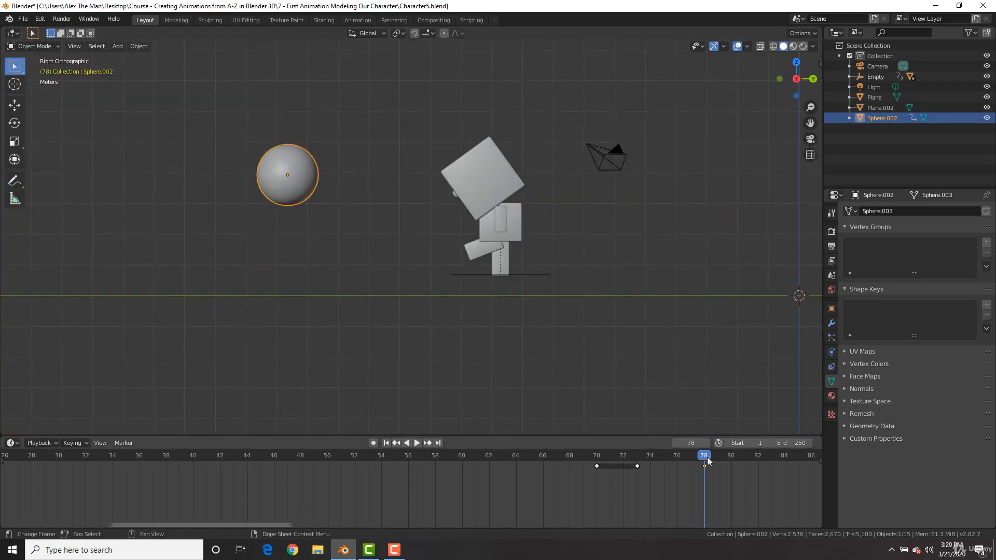
{"action": "key", "text": "space"}
{"action": "left_click_drag", "start_coordinate": [718, 467], "coordinate": [780, 466]}
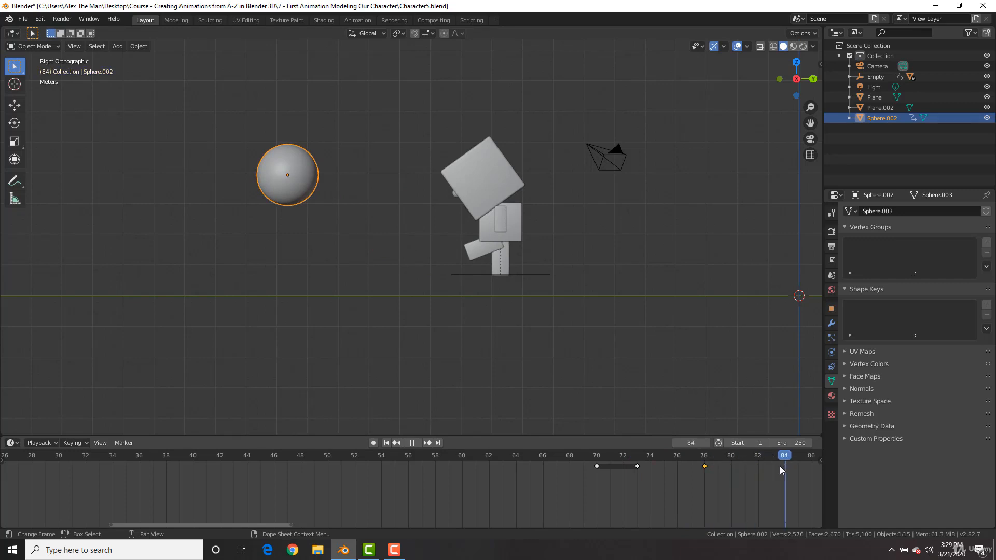
{"action": "key", "text": "space"}
{"action": "middle_click_drag", "start_coordinate": [768, 488], "coordinate": [696, 488]}
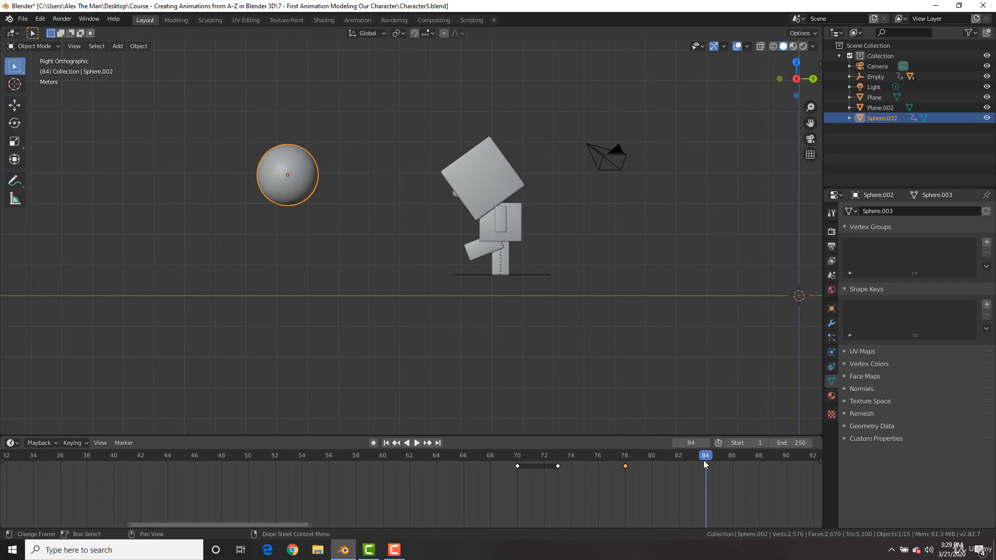
{"action": "left_click_drag", "start_coordinate": [705, 456], "coordinate": [729, 460]}
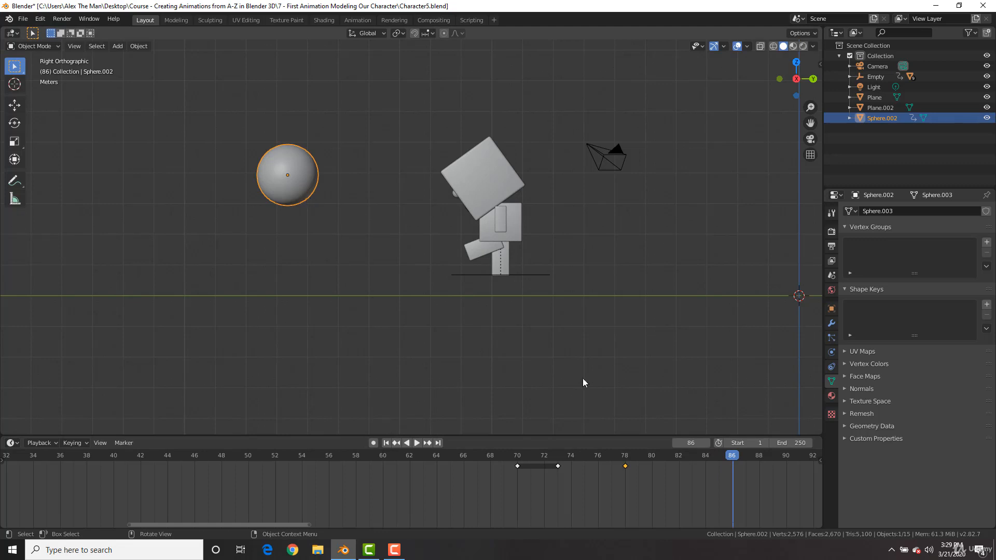
{"action": "left_click_drag", "start_coordinate": [732, 460], "coordinate": [704, 459]}
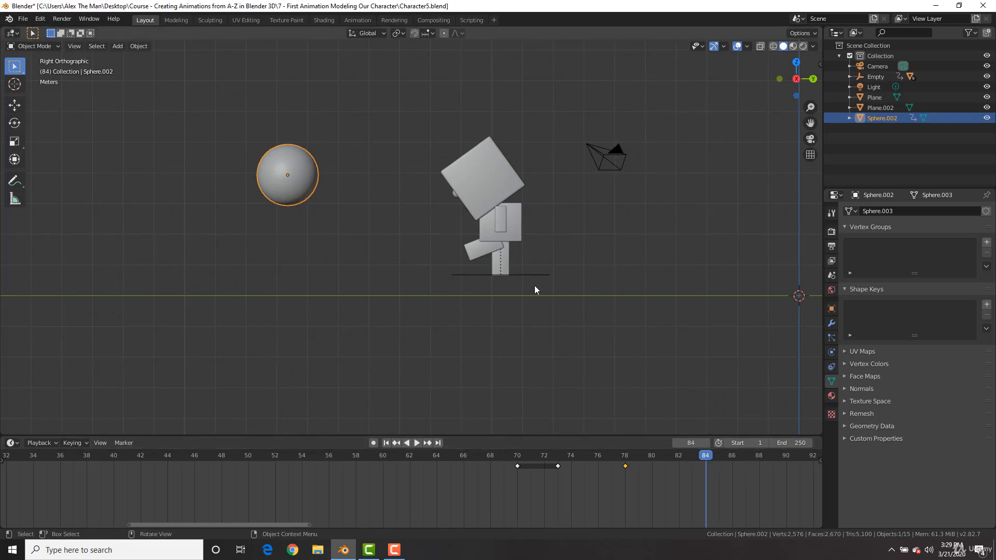
{"action": "key", "text": "g"}
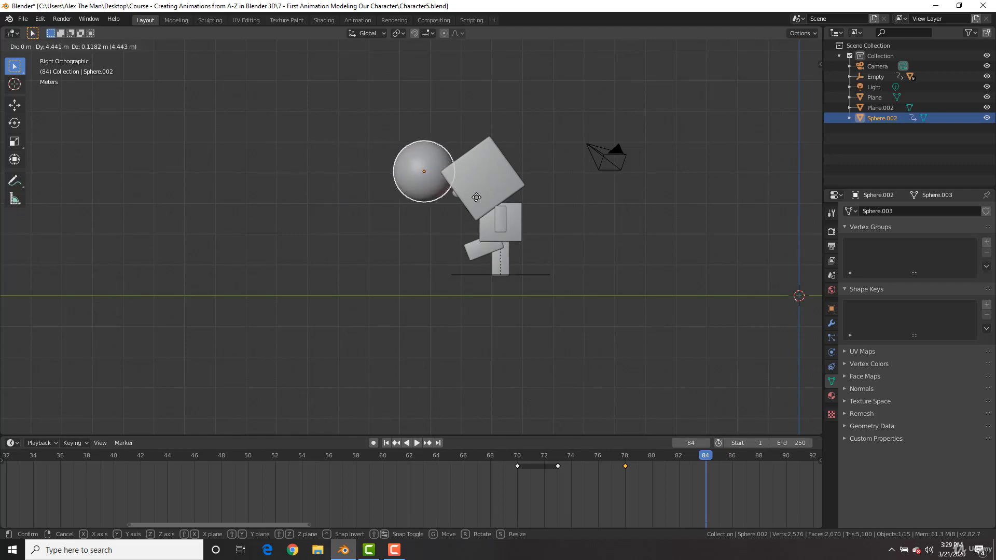
{"action": "left_click", "coordinate": [483, 201]}
{"action": "key", "text": "i"}
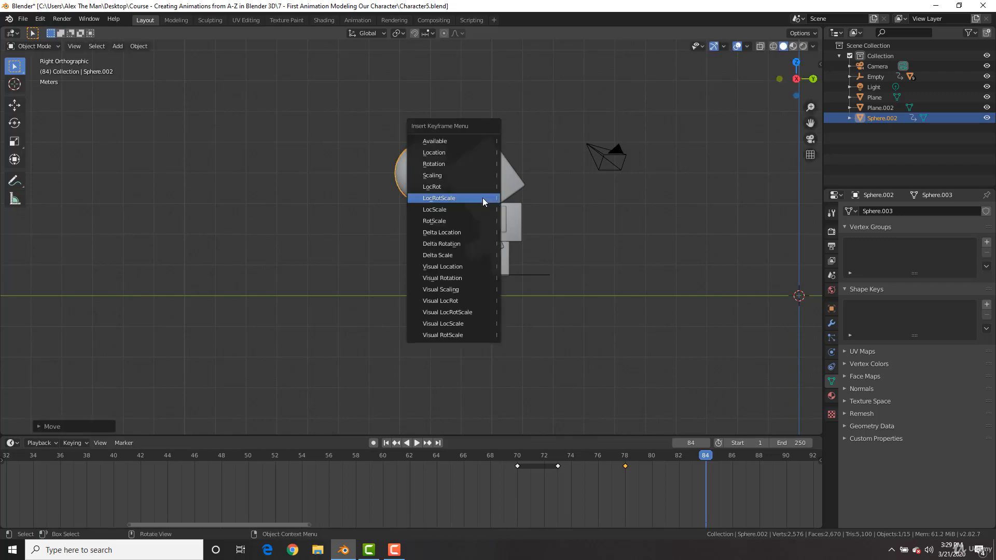
{"action": "left_click", "coordinate": [482, 198]}
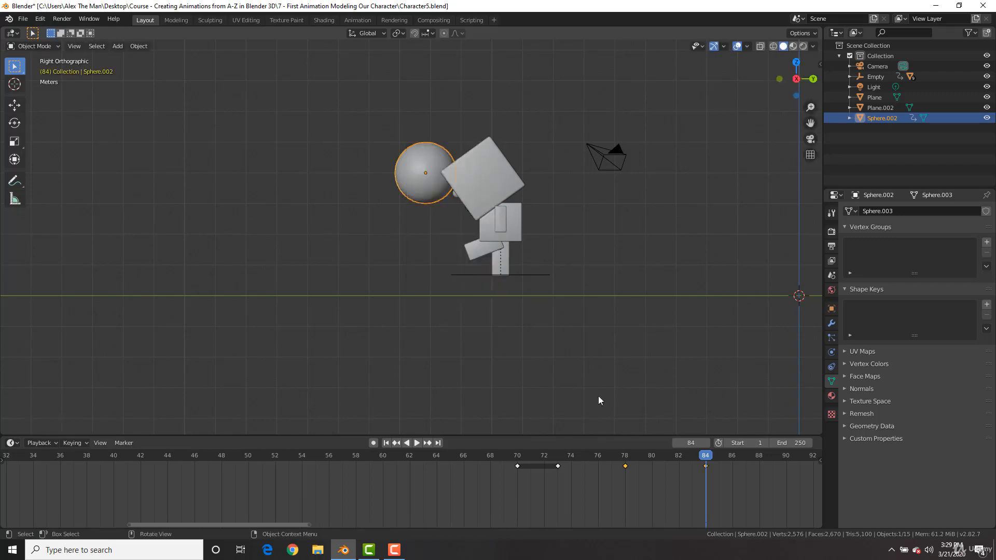
Step: Play back the kick and the sphere's rebound off the wall from side and perspective views, including from frame 69 and frame 78
{"action": "left_click", "coordinate": [509, 455]}
{"action": "key", "text": "space"}
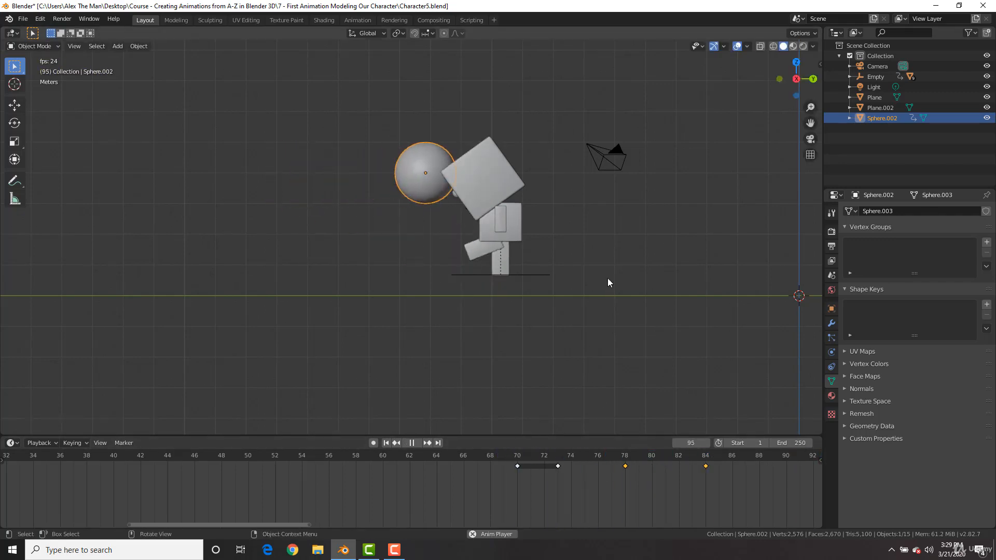
{"action": "left_click", "coordinate": [531, 455]}
{"action": "key", "text": "space"}
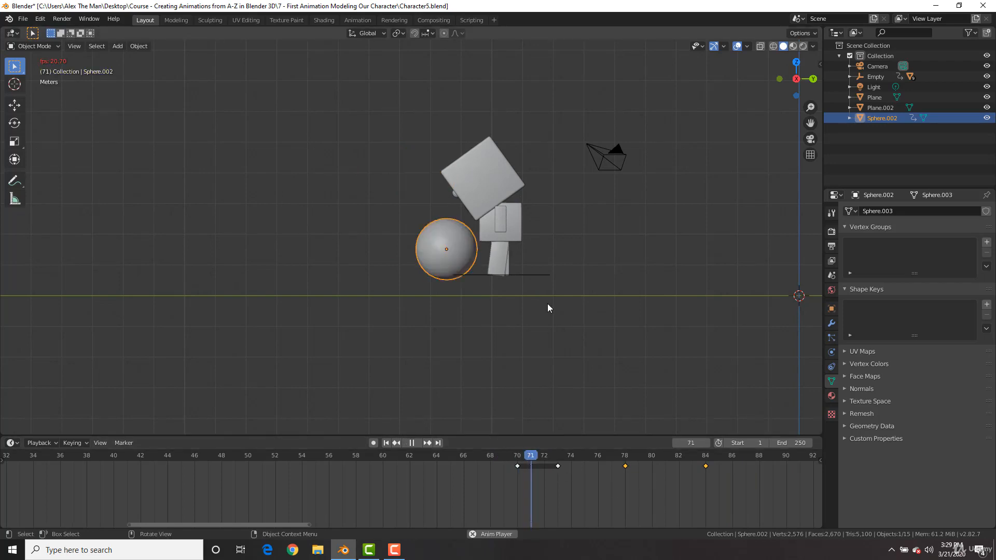
{"action": "key", "text": "space"}
{"action": "middle_click_drag", "start_coordinate": [549, 227], "coordinate": [547, 234]}
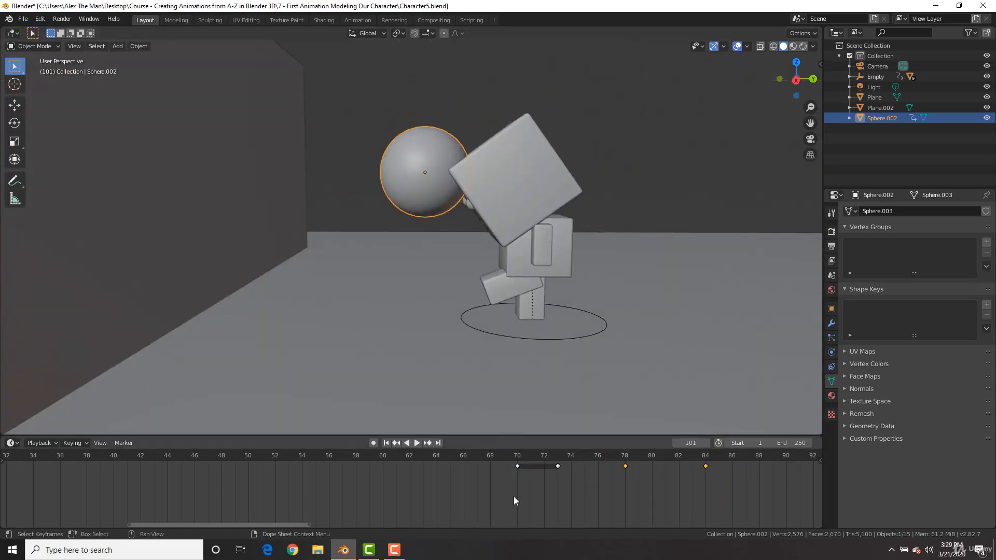
{"action": "left_click", "coordinate": [503, 455]}
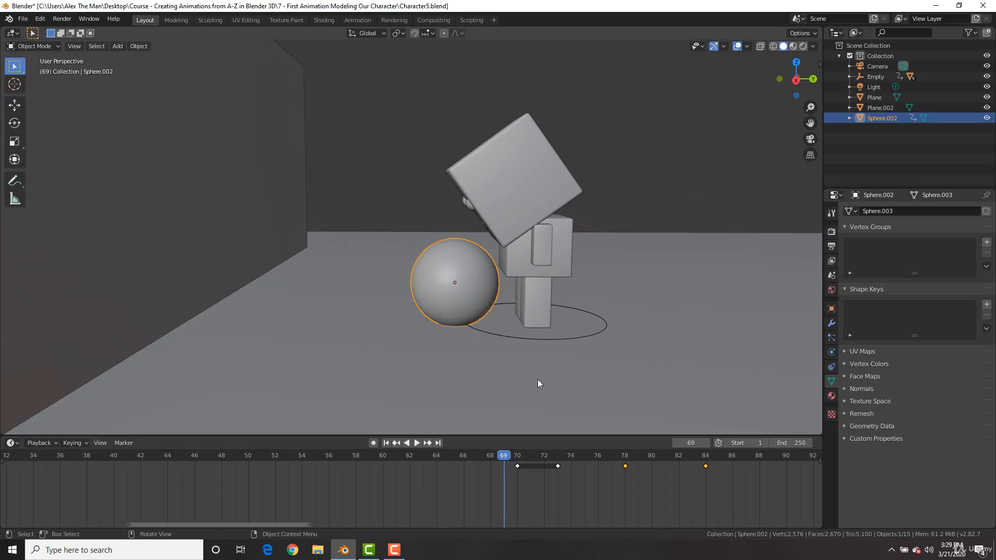
{"action": "key", "text": "space"}
{"action": "key", "text": "space"}
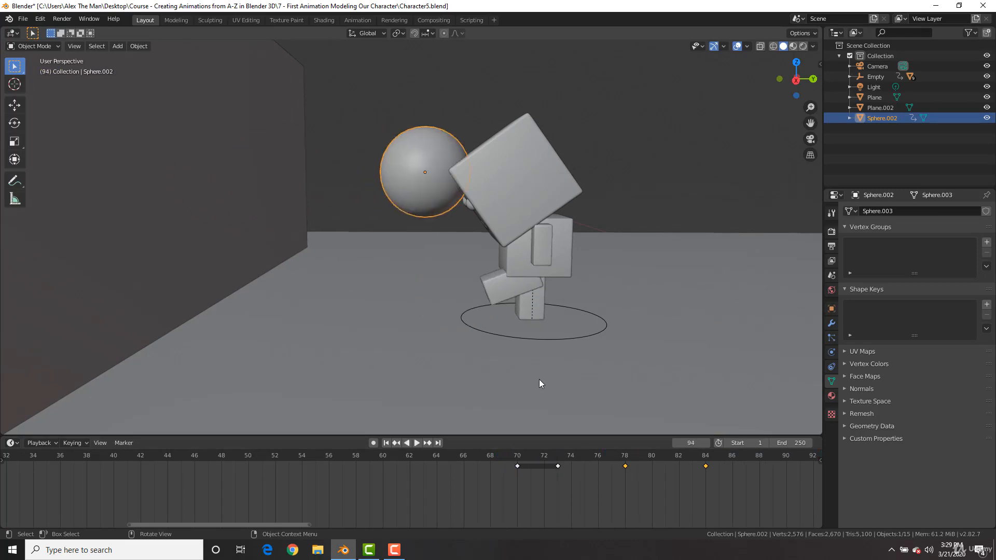
{"action": "left_click", "coordinate": [624, 456]}
{"action": "key", "text": "space"}
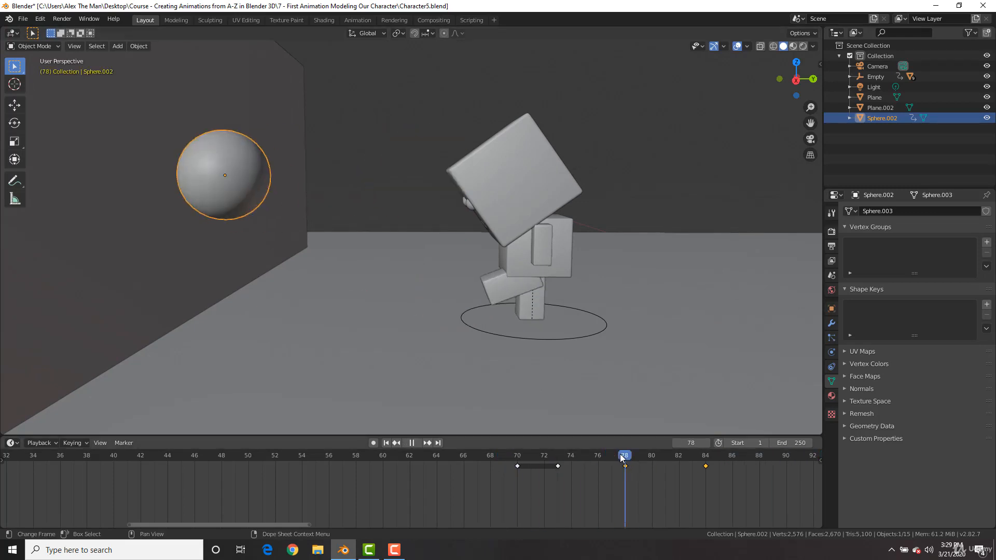
Step: At frame 76, rotate the character's tilted head nearly upright about the global X axis and insert a keyframe
{"action": "key", "text": "Escape"}
{"action": "left_click", "coordinate": [514, 169]}
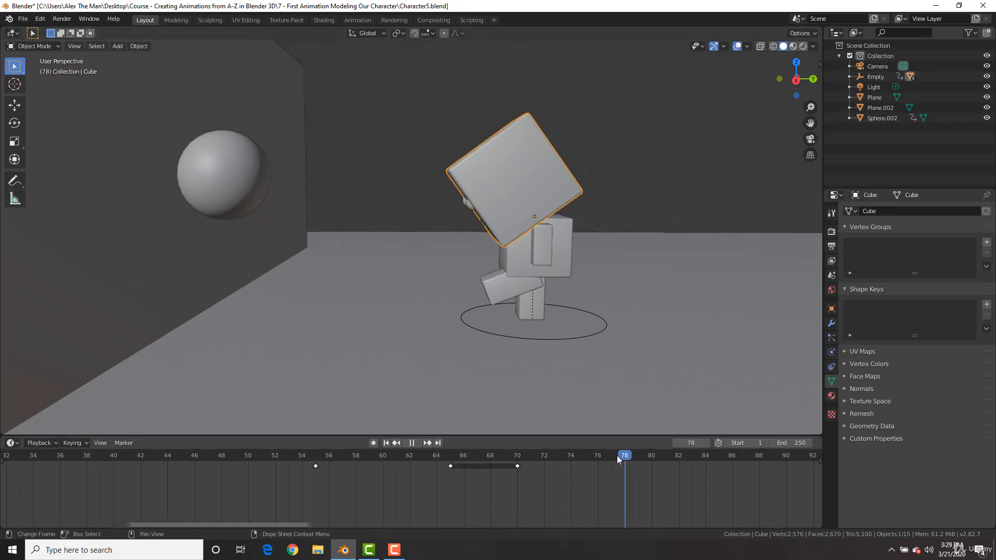
{"action": "mouse_move", "coordinate": [617, 456]}
{"action": "left_mouse_down"}
{"action": "mouse_move", "coordinate": [516, 457]}
{"action": "mouse_move", "coordinate": [601, 455]}
{"action": "left_mouse_up"}
{"action": "key", "text": "space"}
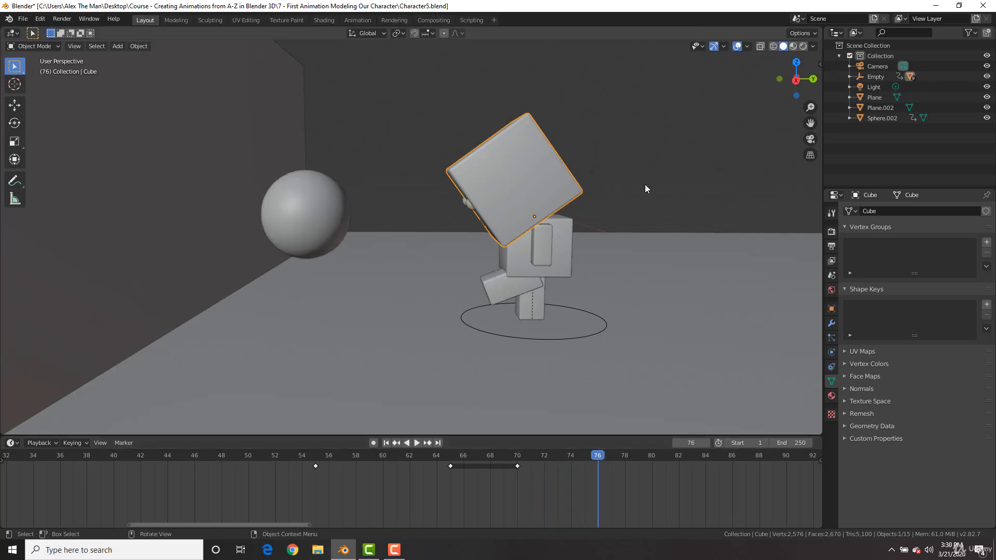
{"action": "key", "text": "r"}
{"action": "key", "text": "x"}
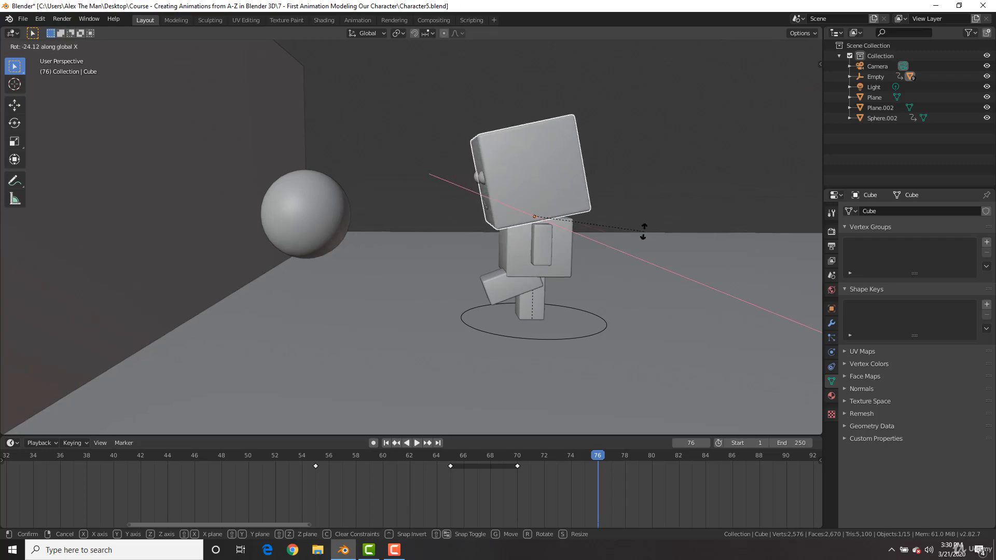
{"action": "left_click", "coordinate": [643, 245]}
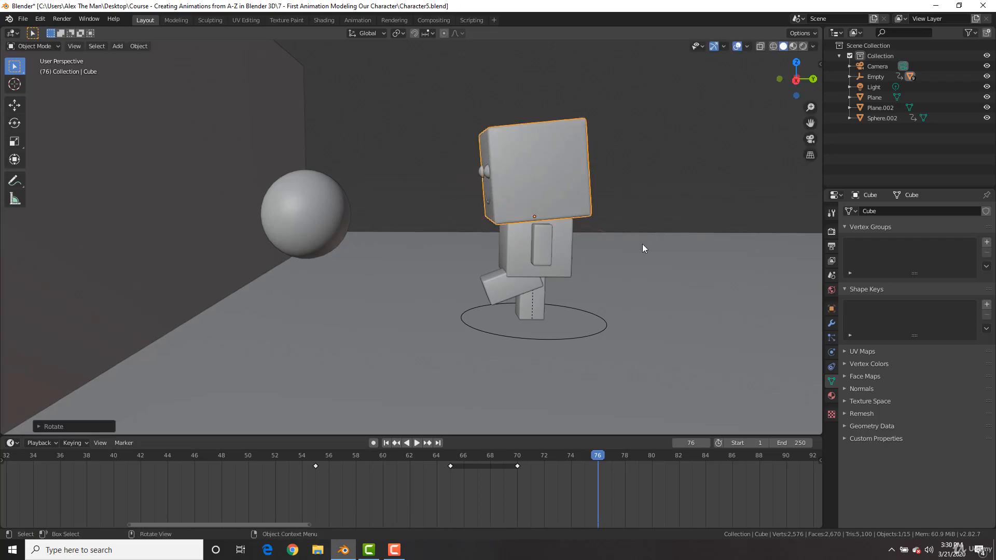
{"action": "key", "text": "i"}
{"action": "left_click", "coordinate": [642, 244]}
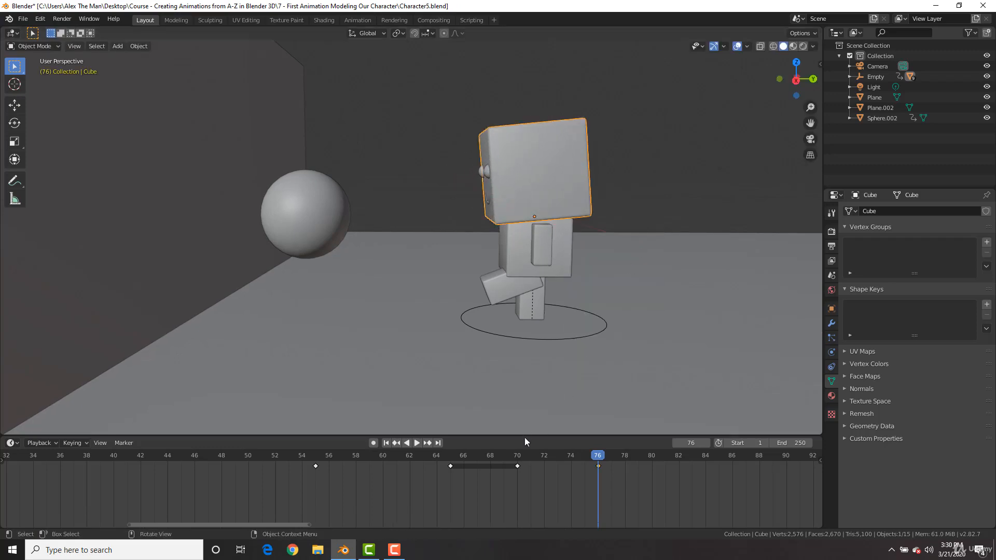
Step: Play back the head lifting as the sphere rebounds, including from frame 65
{"action": "left_click", "coordinate": [481, 459]}
{"action": "key", "text": "space"}
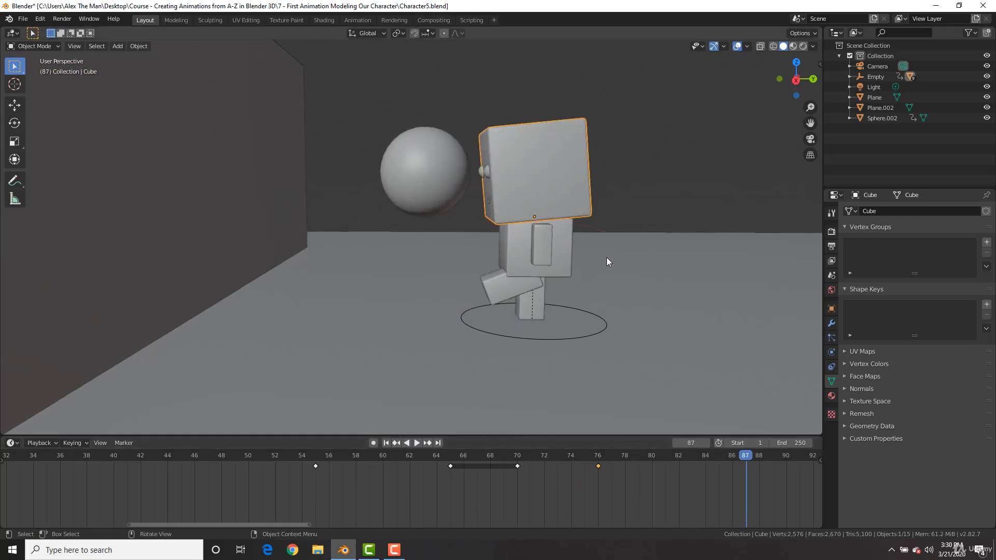
{"action": "left_click", "coordinate": [455, 457]}
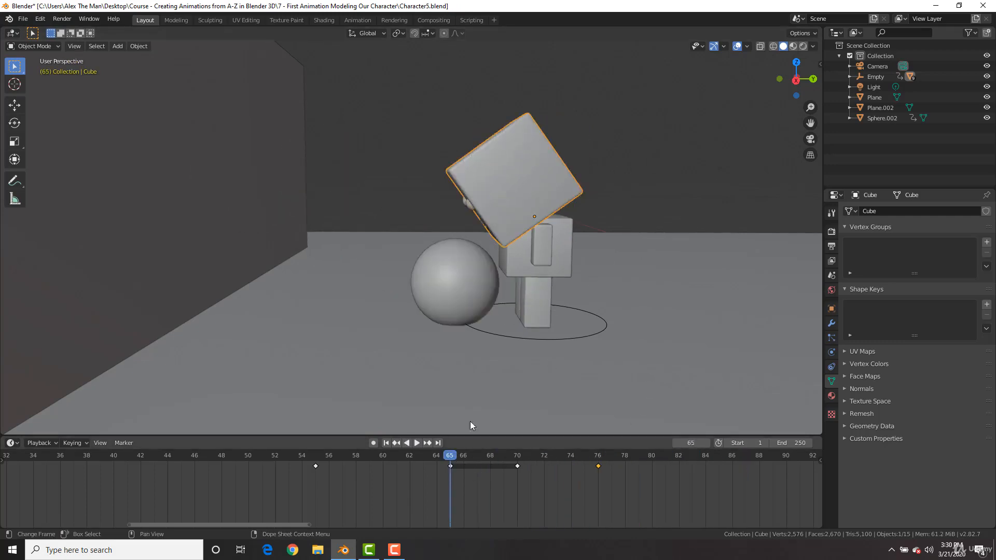
{"action": "key", "text": "space"}
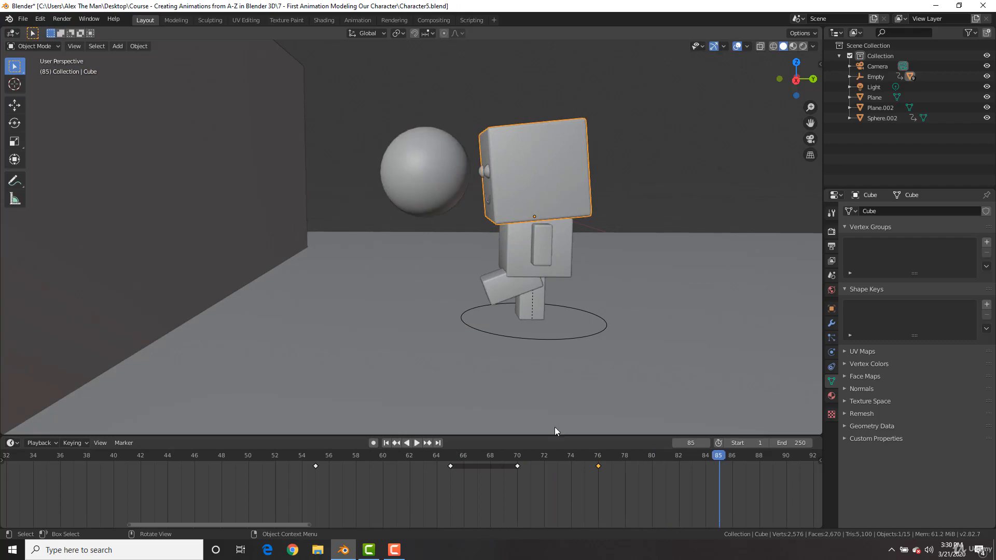
{"action": "key", "text": "space"}
{"action": "key", "text": "space"}
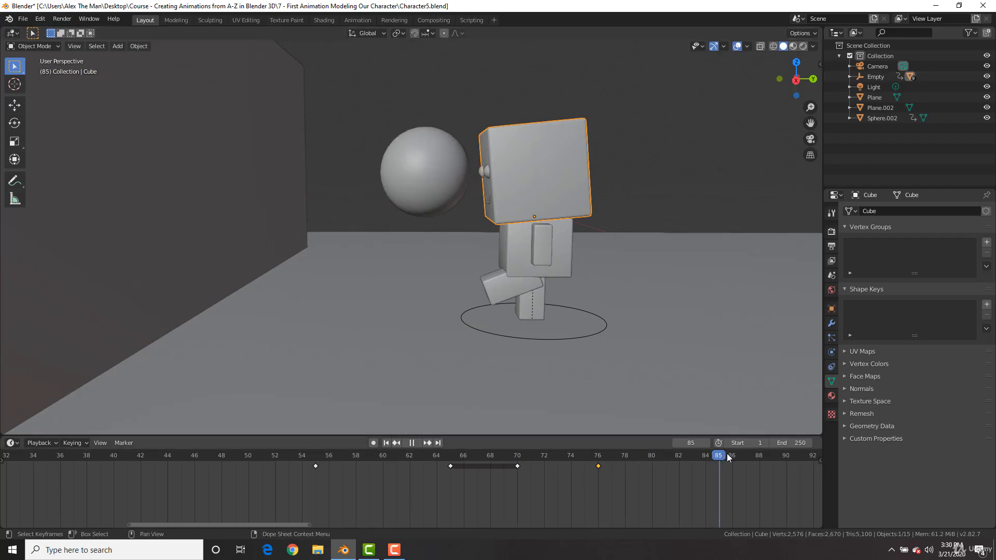
Step: At frame 84, move the sphere about 0.7 m along global Y into the character's face and insert a LocRotScale keyframe
{"action": "left_click_drag", "start_coordinate": [736, 455], "coordinate": [691, 459]}
{"action": "key", "text": "space"}
{"action": "left_click", "coordinate": [416, 187]}
{"action": "key", "text": "Right"}
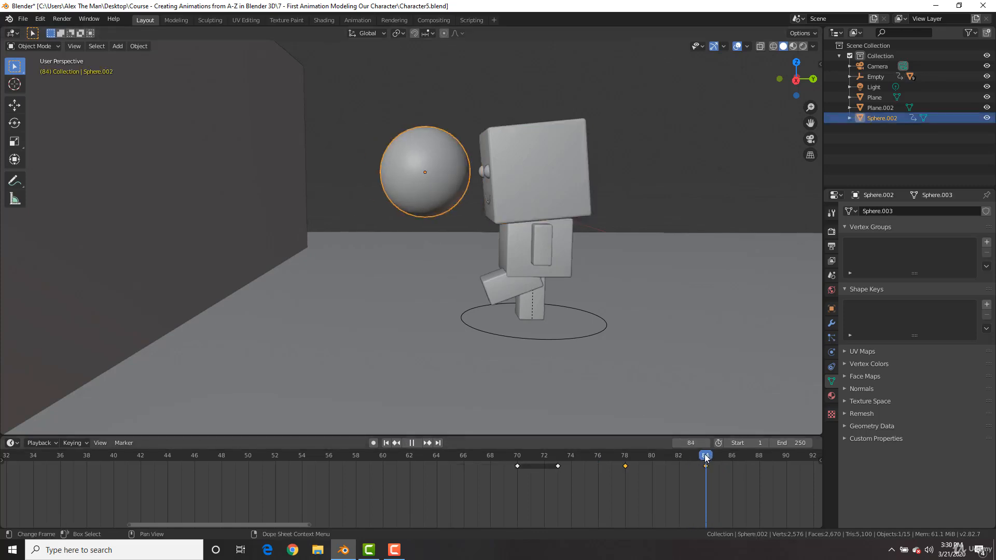
{"action": "key", "text": "g"}
{"action": "key", "text": "y"}
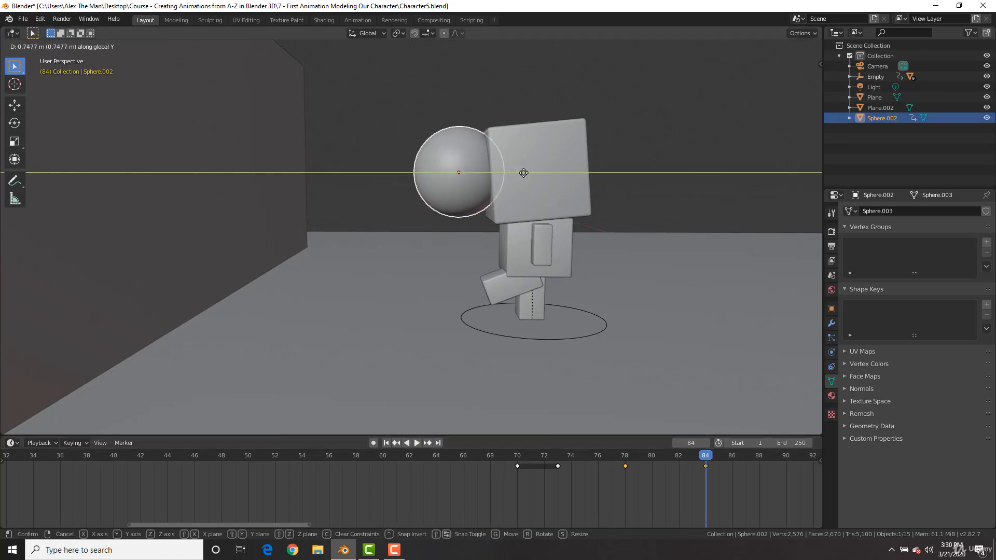
{"action": "left_click", "coordinate": [520, 173]}
{"action": "key", "text": "i"}
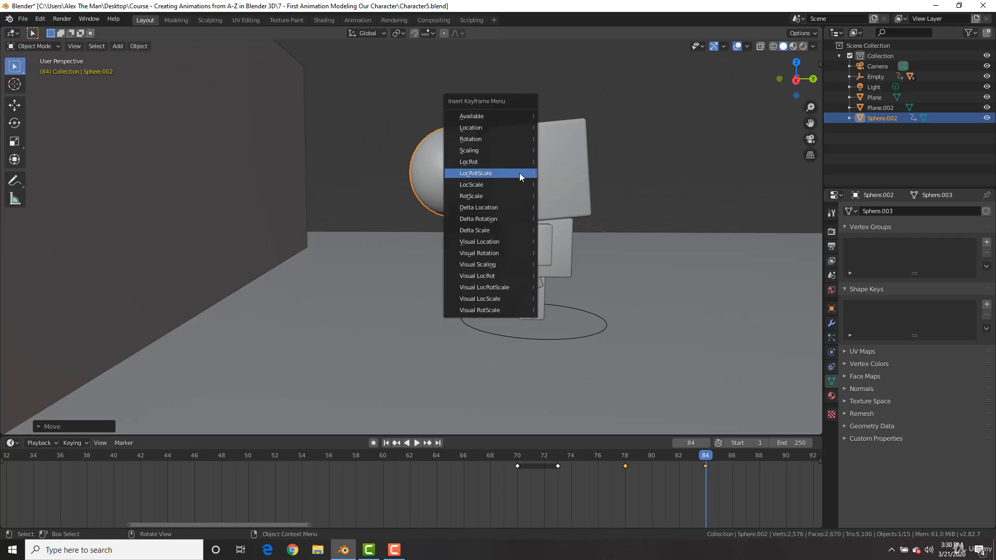
{"action": "left_click", "coordinate": [519, 172]}
Step: Insert a LocRotScale keyframe for the character's head at frame 83, just before the sphere hits it
{"action": "left_click", "coordinate": [534, 167]}
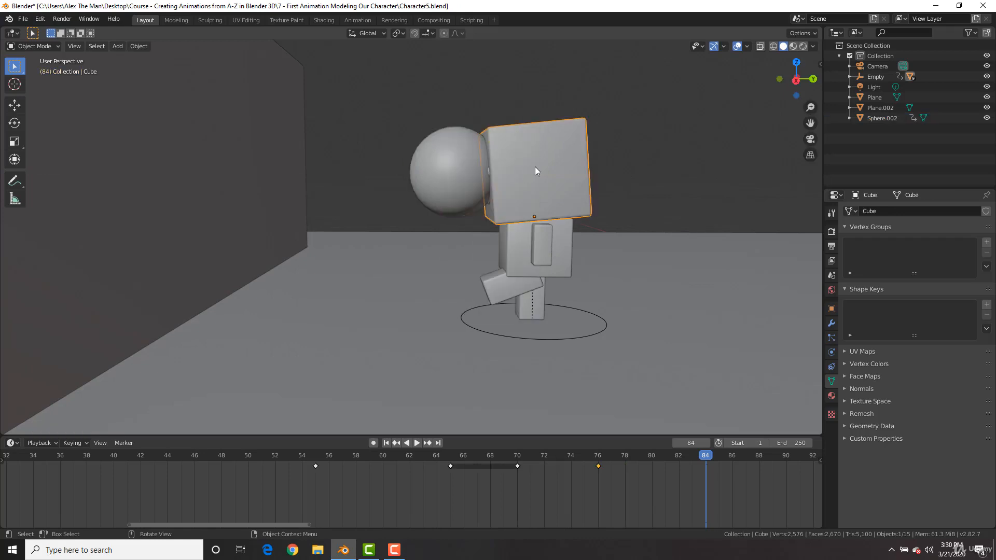
{"action": "key", "text": "space"}
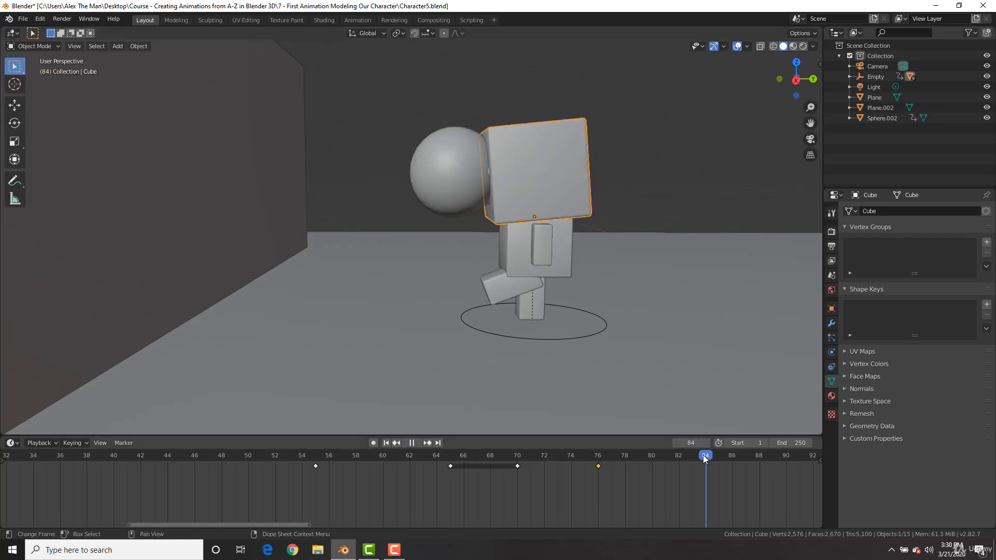
{"action": "left_click", "coordinate": [698, 455]}
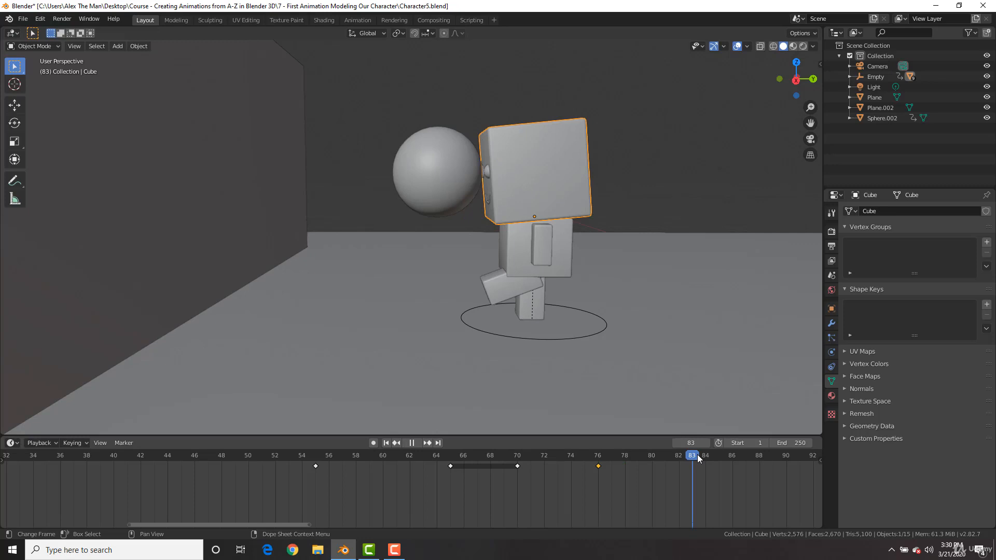
{"action": "left_click_drag", "start_coordinate": [698, 455], "coordinate": [699, 455]}
{"action": "key", "text": "space"}
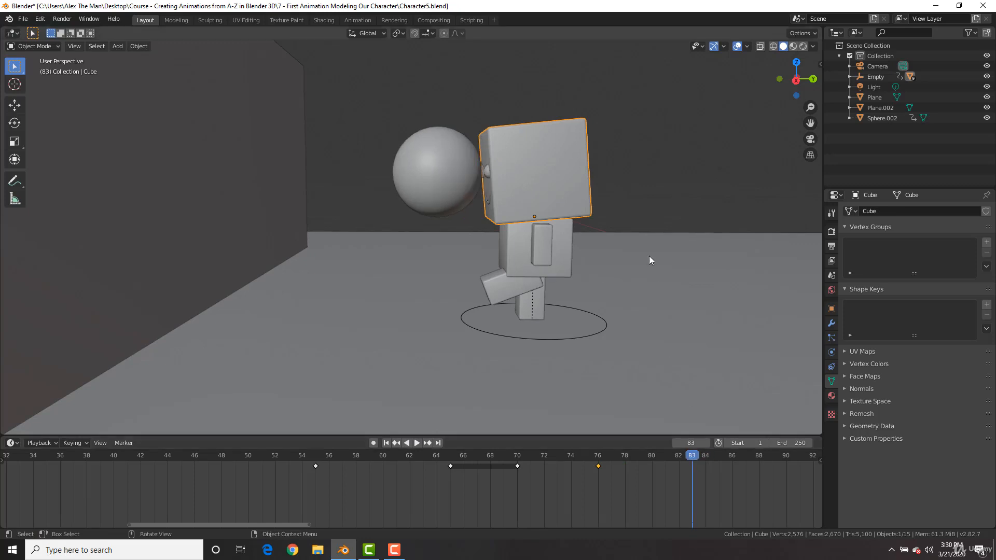
{"action": "key", "text": "i"}
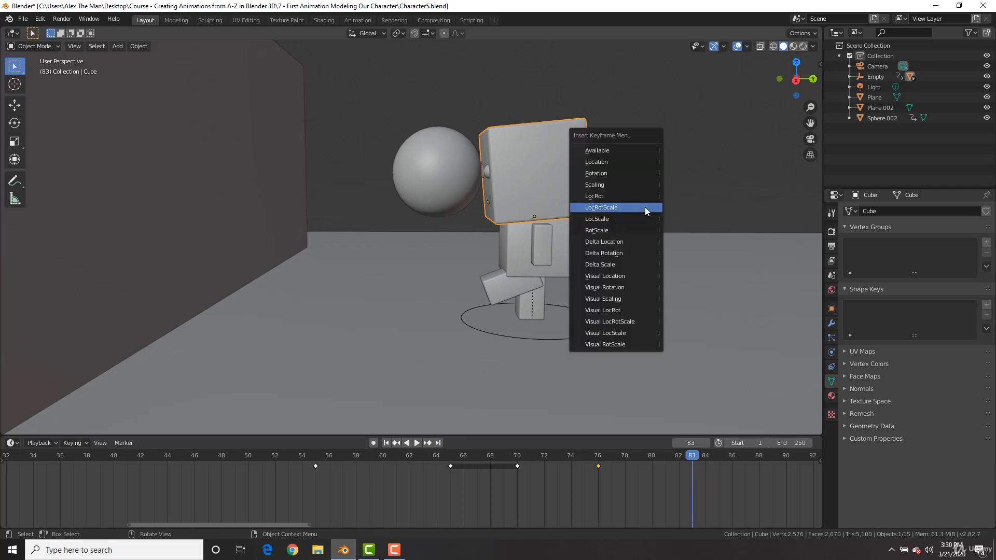
{"action": "left_click", "coordinate": [643, 212]}
Step: At frame 86, tilt the head backward about the global X axis and insert a LocRotScale keyframe
{"action": "left_click_drag", "start_coordinate": [589, 456], "coordinate": [731, 456]}
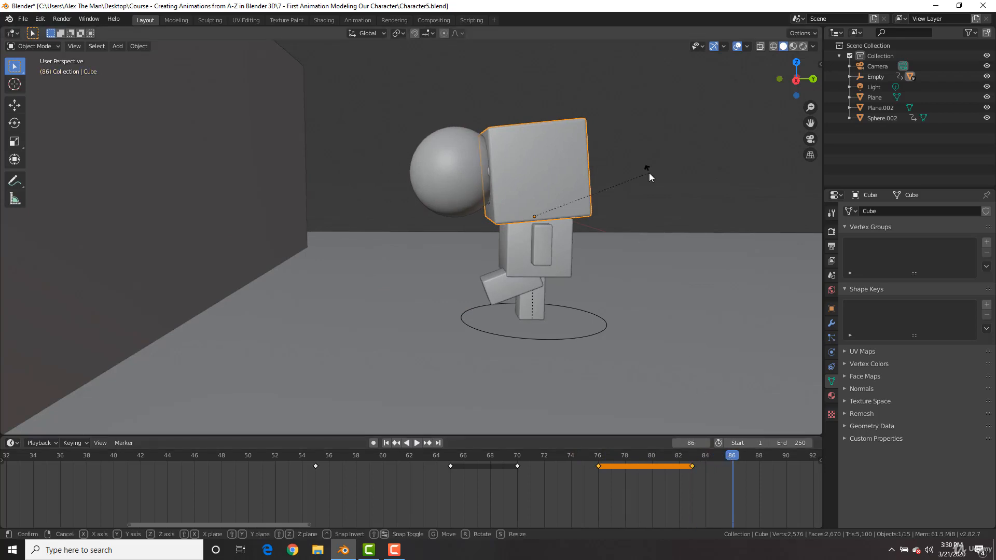
{"action": "key", "text": "r"}
{"action": "key", "text": "x"}
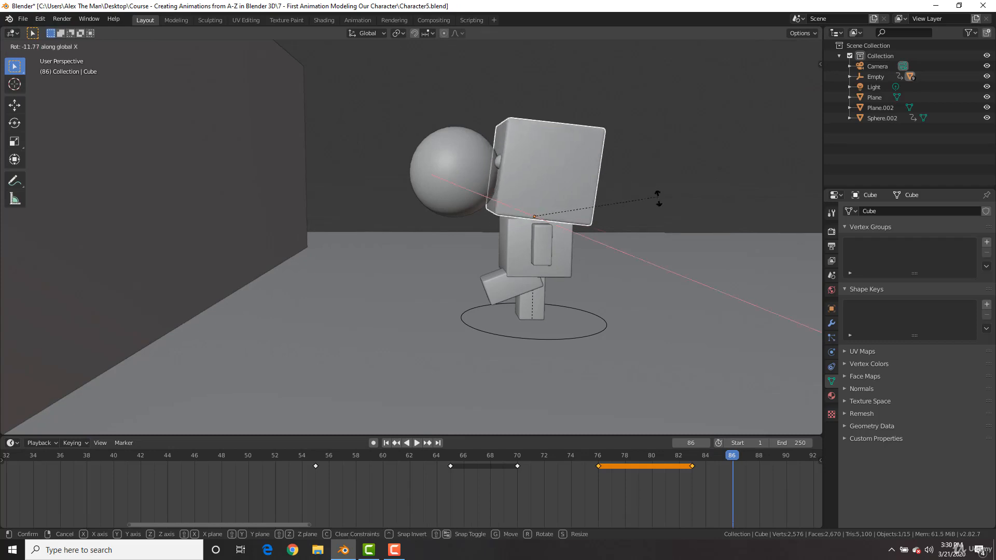
{"action": "left_click", "coordinate": [659, 242]}
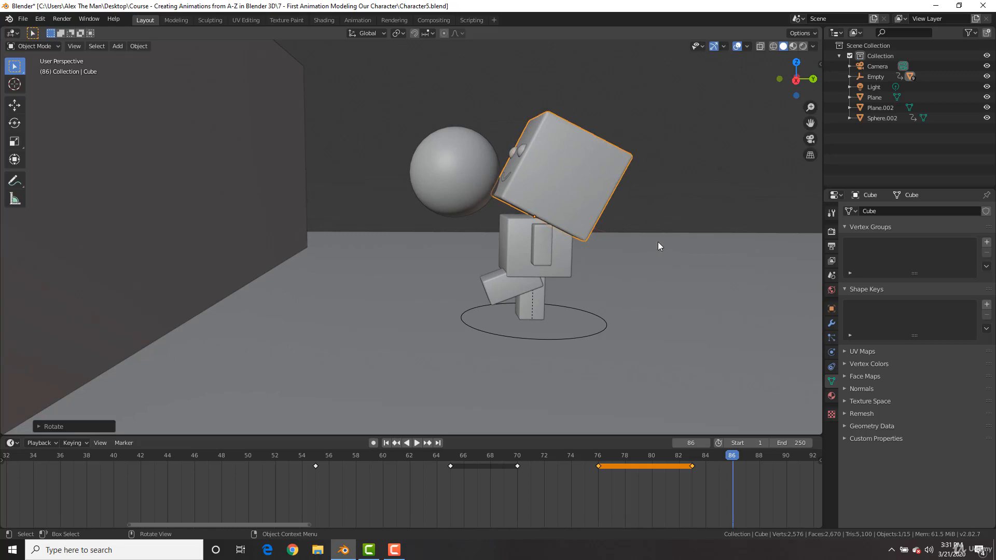
{"action": "key", "text": "i"}
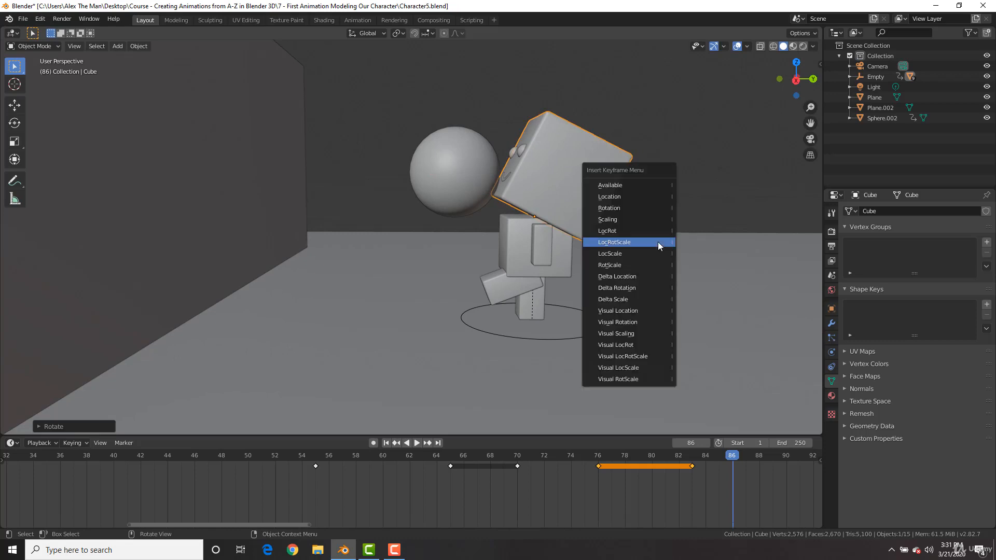
{"action": "left_click", "coordinate": [658, 241]}
Step: Play back the kick from frame 64 and scrub through the sphere's impact on the head
{"action": "left_click", "coordinate": [435, 455]}
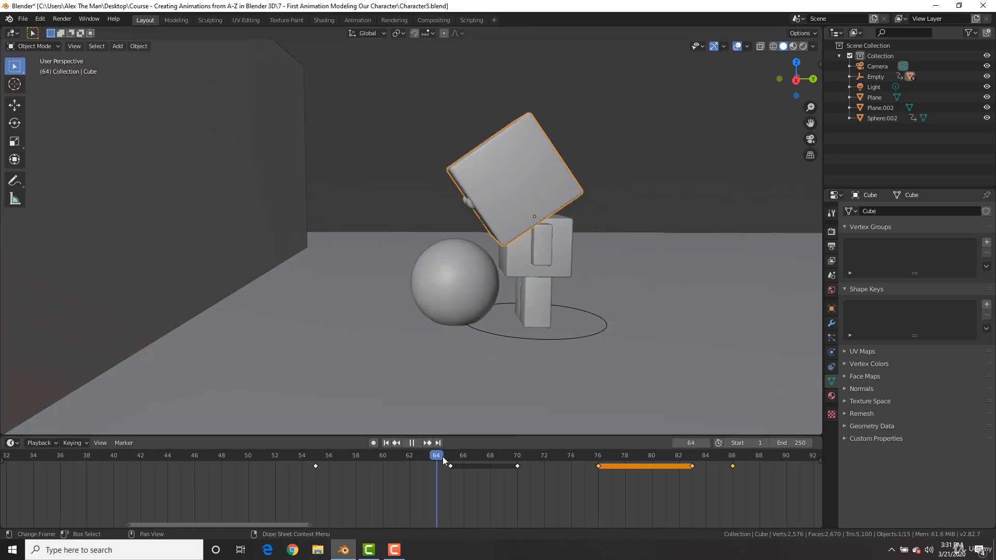
{"action": "key", "text": "space"}
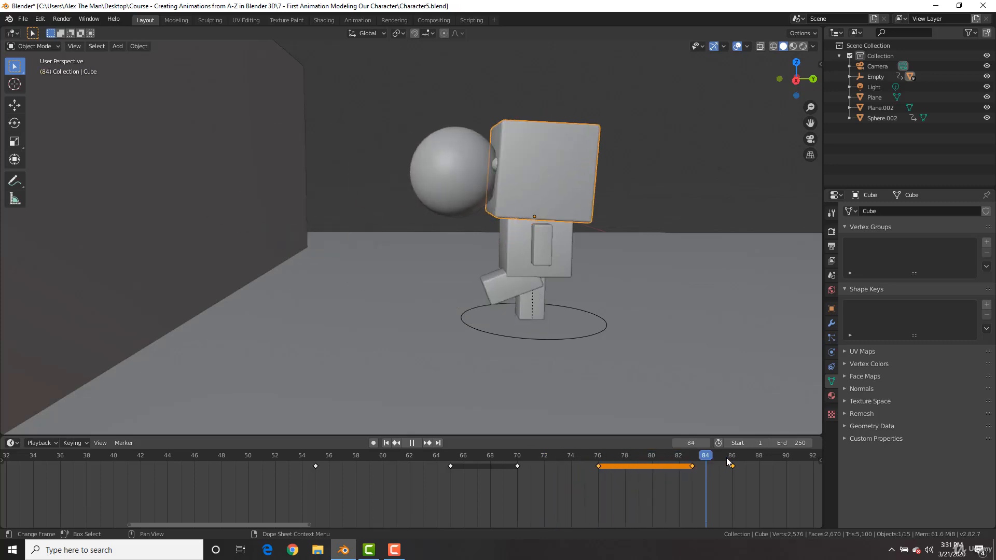
{"action": "left_click_drag", "start_coordinate": [754, 456], "coordinate": [696, 456]}
Step: At frame 87, move the sphere in the right orthographic view away from the head, down towards the floor
{"action": "left_click", "coordinate": [442, 187]}
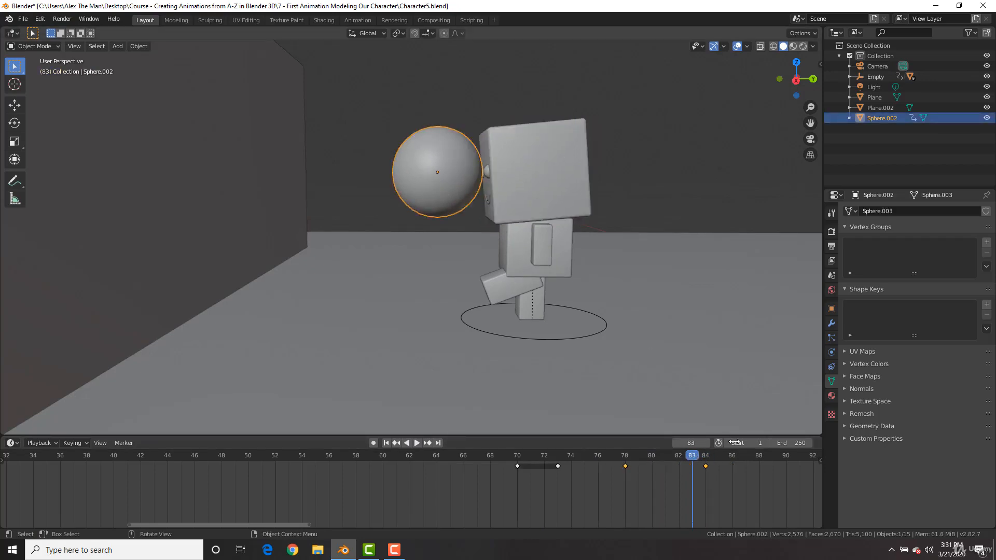
{"action": "left_click_drag", "start_coordinate": [694, 457], "coordinate": [706, 457]}
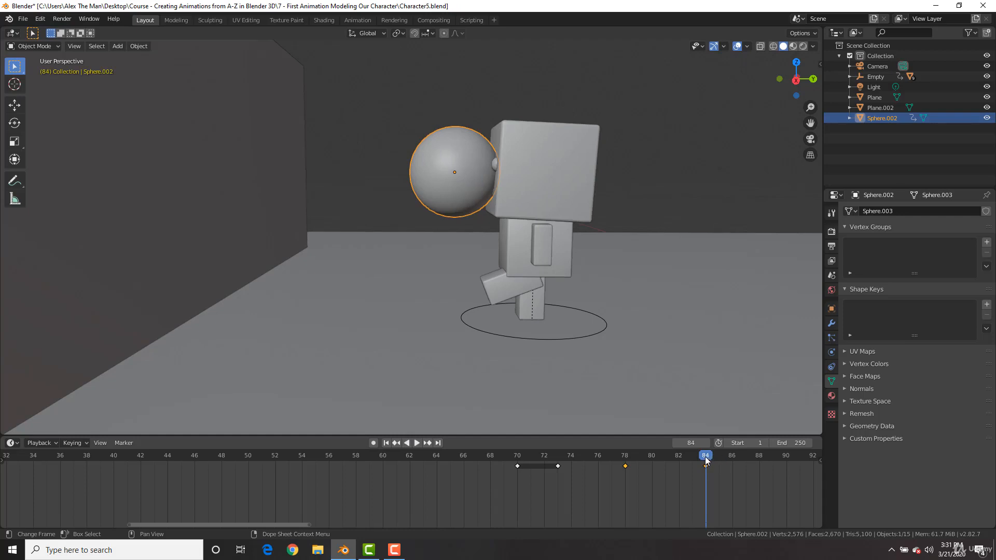
{"action": "left_click_drag", "start_coordinate": [705, 460], "coordinate": [739, 458]}
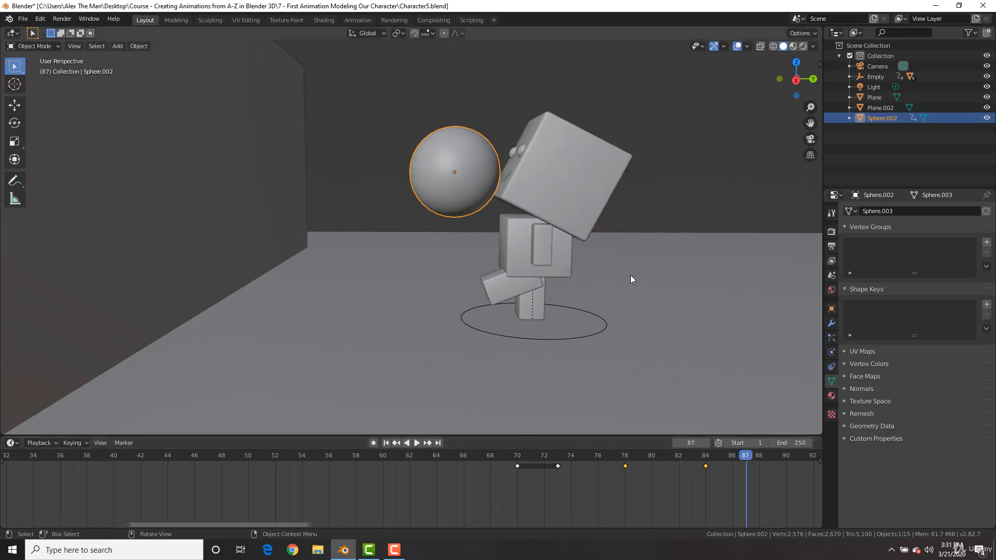
{"action": "key", "text": "KP_3"}
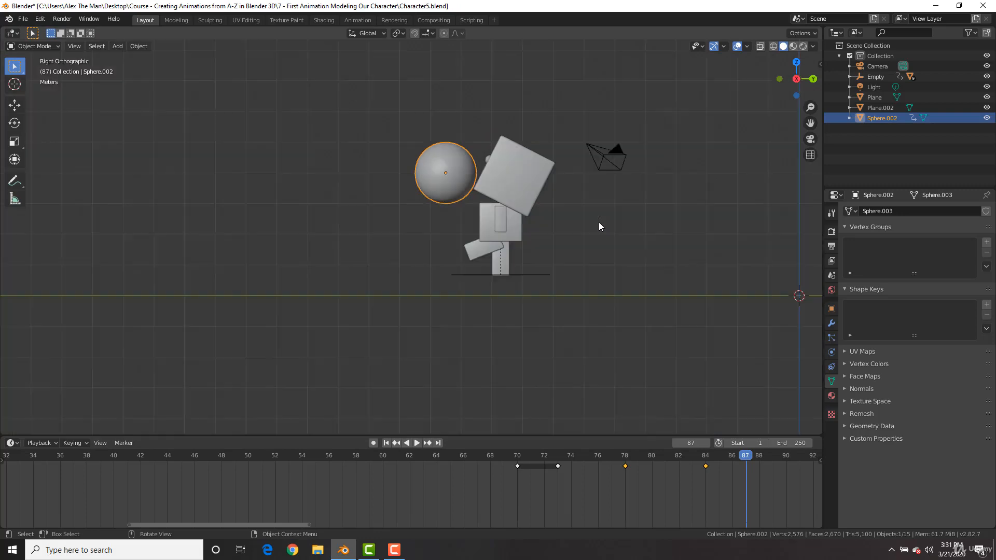
{"action": "scroll", "coordinate": [589, 216], "scroll_direction": "up", "scroll_amount": 2}
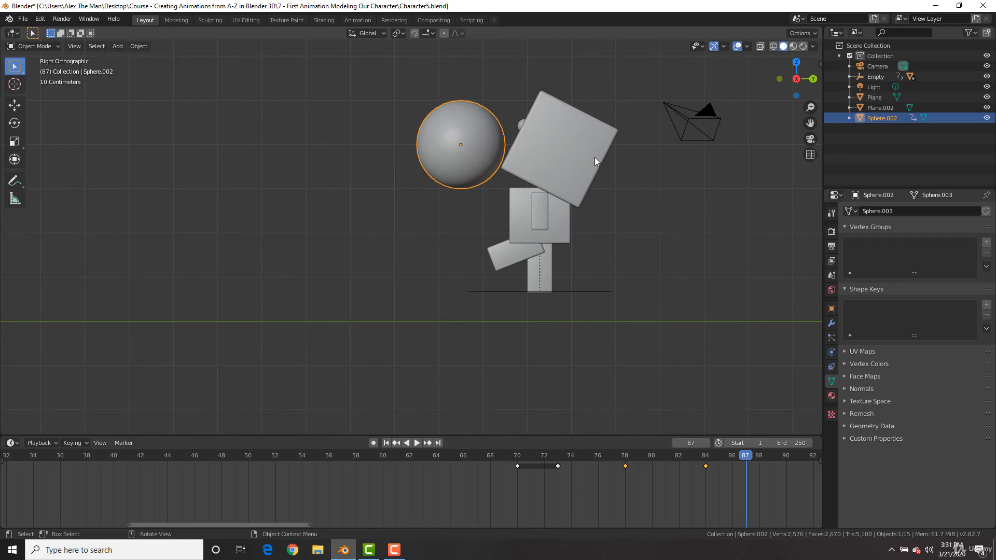
{"action": "key", "text": "g"}
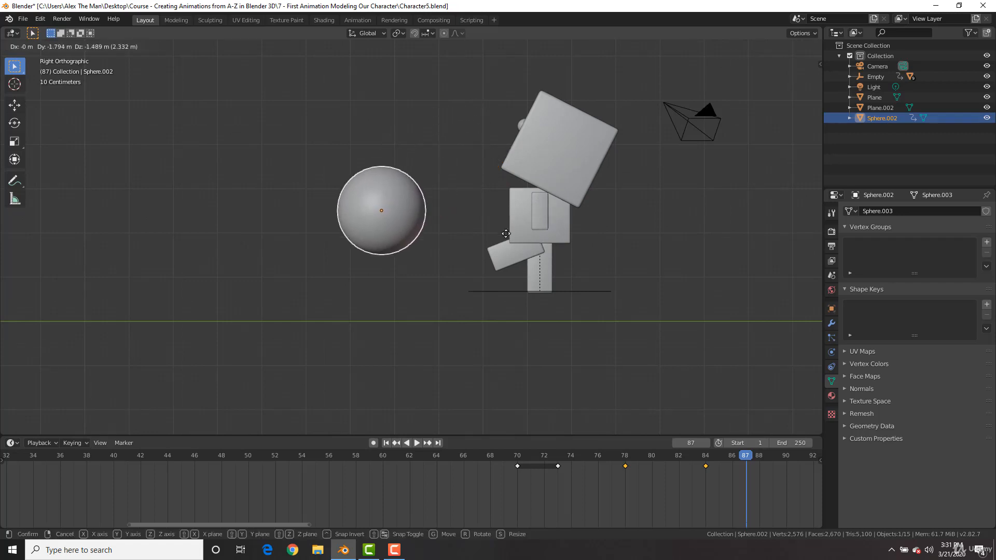
{"action": "left_click", "coordinate": [483, 265]}
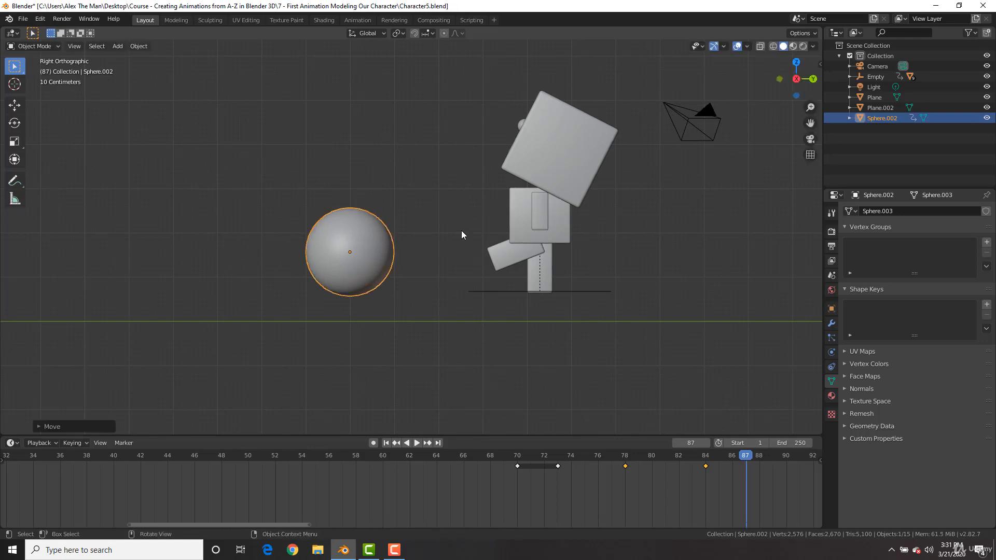
Step: Adjust the sphere along global Z so it rests on the floor and insert a keyframe at frame 87
{"action": "middle_click_drag", "start_coordinate": [462, 230], "coordinate": [461, 238]}
{"action": "key", "text": "g"}
{"action": "key", "text": "z"}
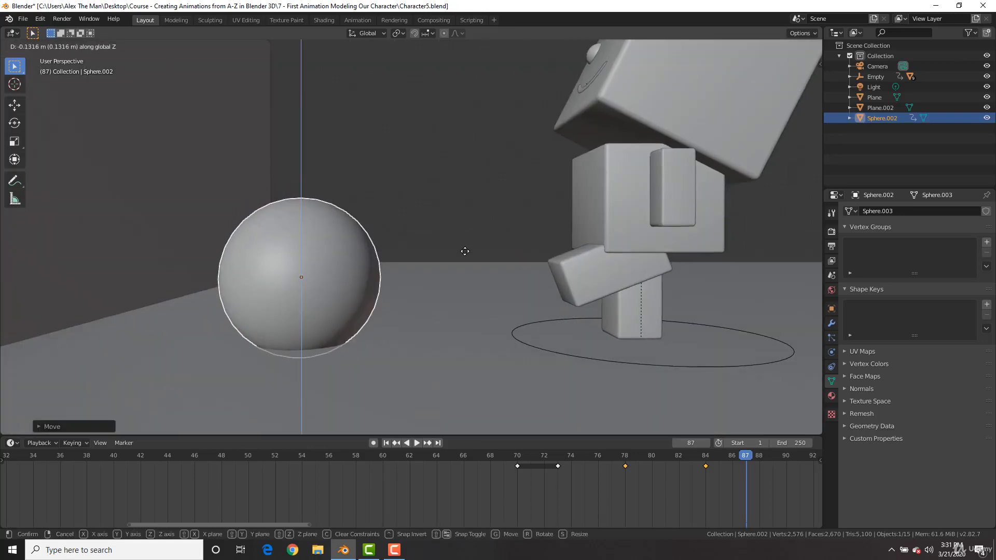
{"action": "left_click", "coordinate": [477, 233]}
{"action": "middle_click_drag", "start_coordinate": [477, 233], "coordinate": [545, 245]}
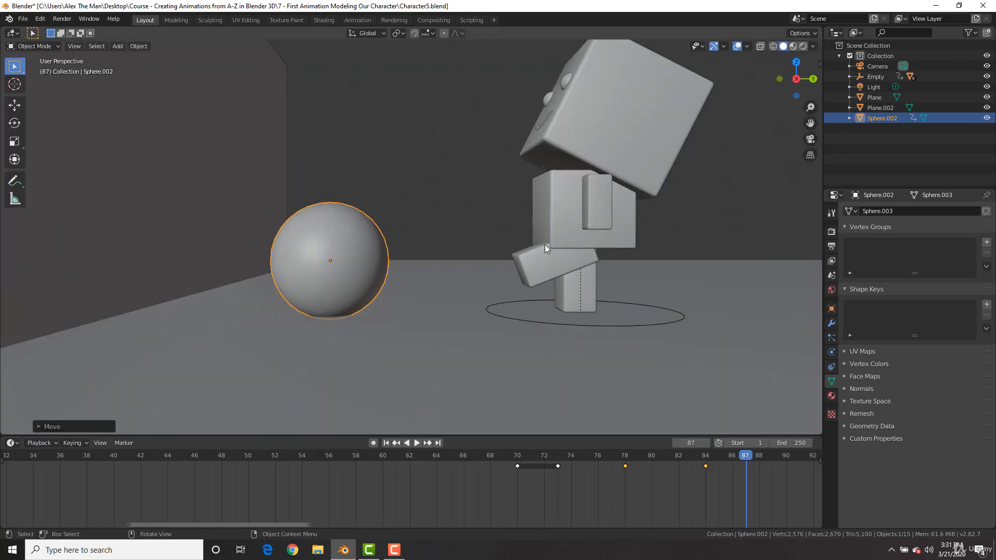
{"action": "key", "text": "i"}
{"action": "left_click", "coordinate": [549, 246]}
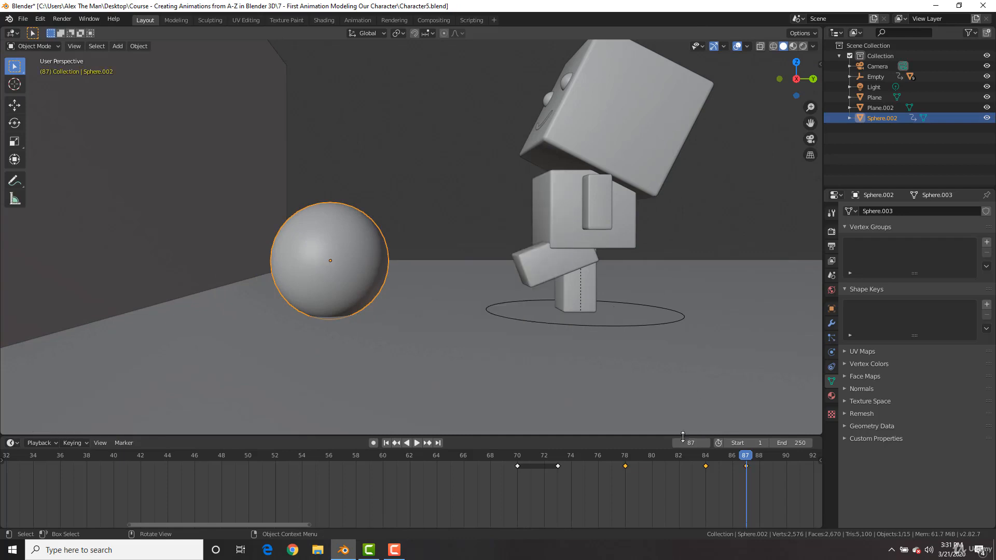
Step: Play back and scrub the sphere's rebound off the wall, its hit on the head and its drop to the floor
{"action": "left_click", "coordinate": [605, 456]}
{"action": "key", "text": "space"}
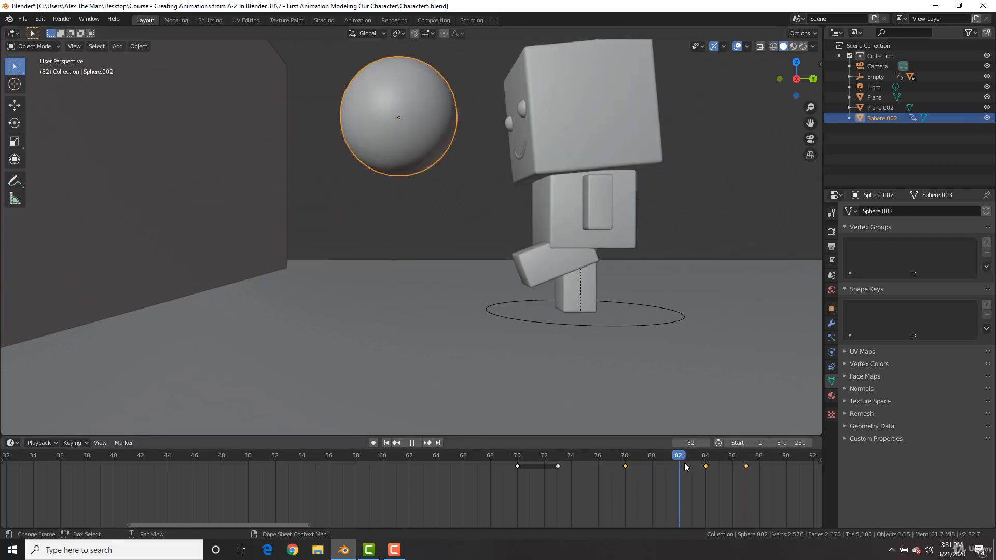
{"action": "left_click_drag", "start_coordinate": [751, 476], "coordinate": [569, 456]}
{"action": "left_click_drag", "start_coordinate": [455, 458], "coordinate": [652, 467]}
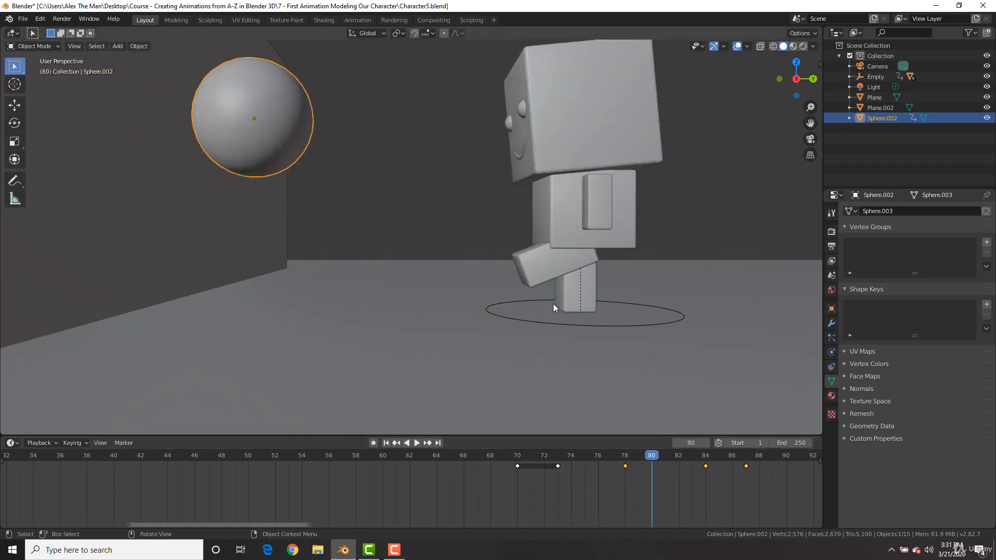
Step: Play back and scrub the kick and the sphere's flight towards the wall around frames 70 to 80
{"action": "middle_click_drag", "start_coordinate": [554, 306], "coordinate": [515, 290]}
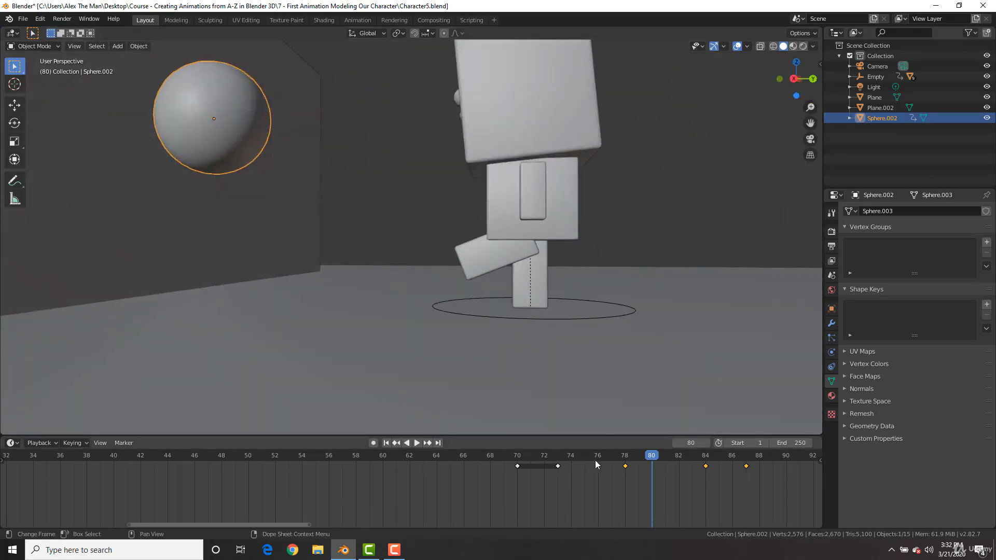
{"action": "left_click", "coordinate": [503, 456]}
{"action": "key", "text": "space"}
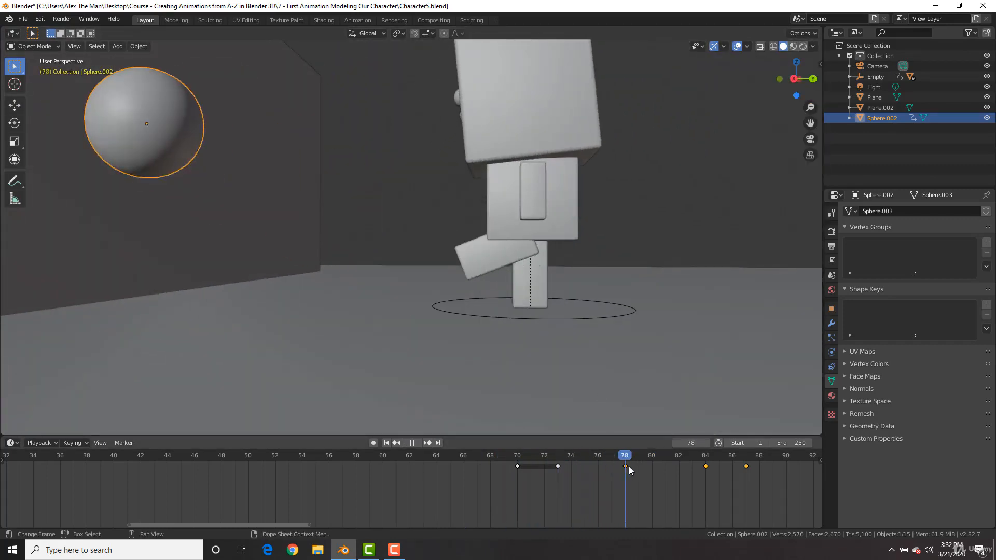
{"action": "key", "text": "space"}
{"action": "left_click_drag", "start_coordinate": [628, 466], "coordinate": [557, 461]}
Step: At frame 79, rotate the raised kicking leg about 67° along global X down to standing and insert a keyframe
{"action": "left_click", "coordinate": [528, 275]}
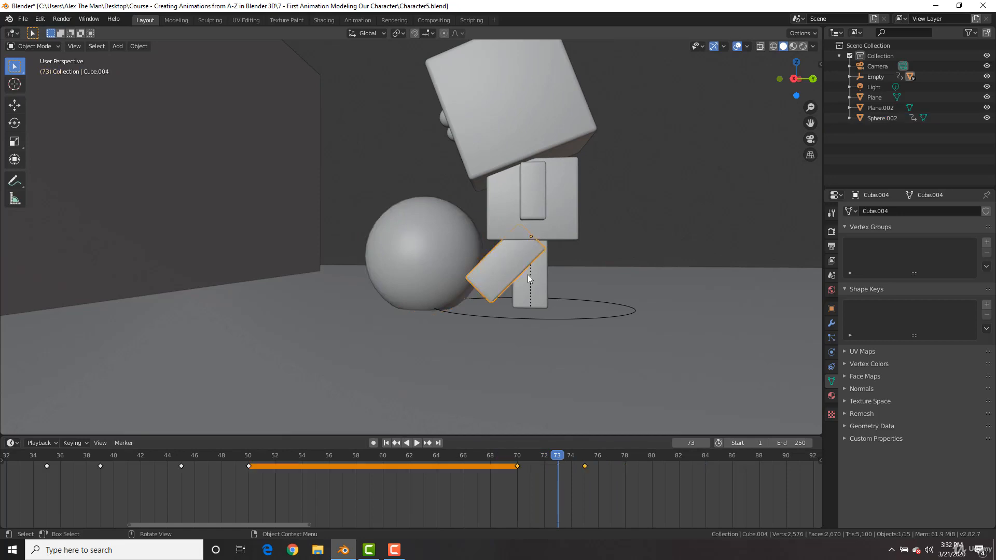
{"action": "key", "text": "space"}
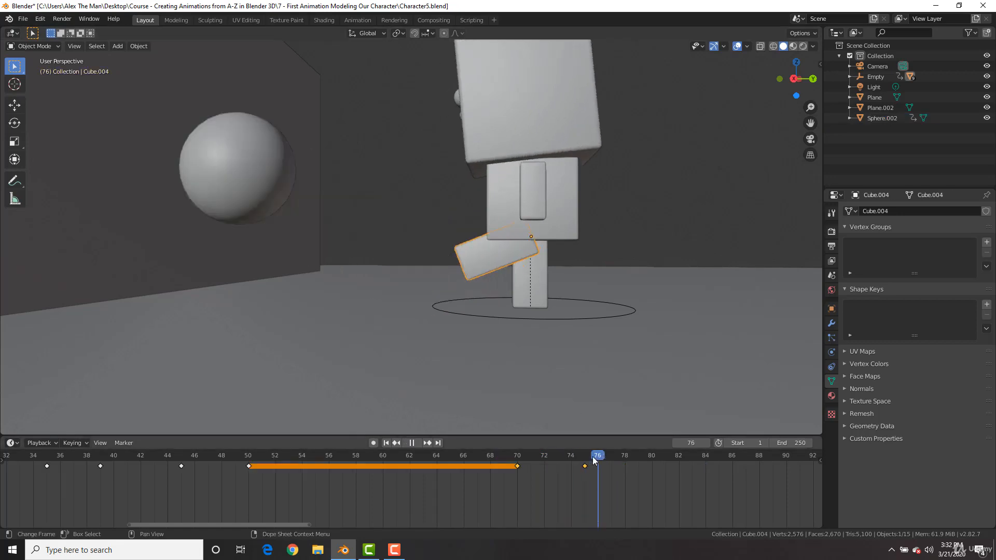
{"action": "left_click_drag", "start_coordinate": [595, 460], "coordinate": [634, 461]}
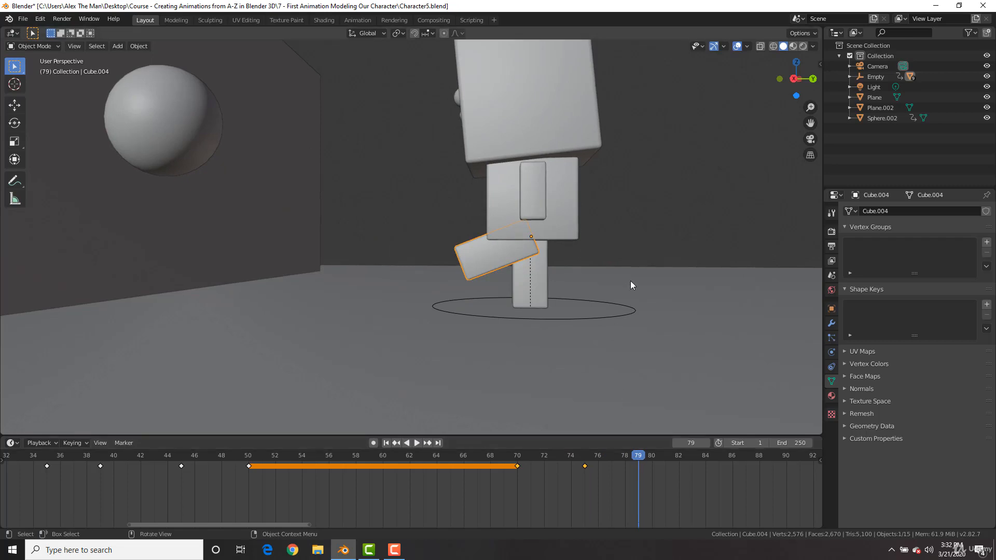
{"action": "key", "text": "r"}
{"action": "key", "text": "x"}
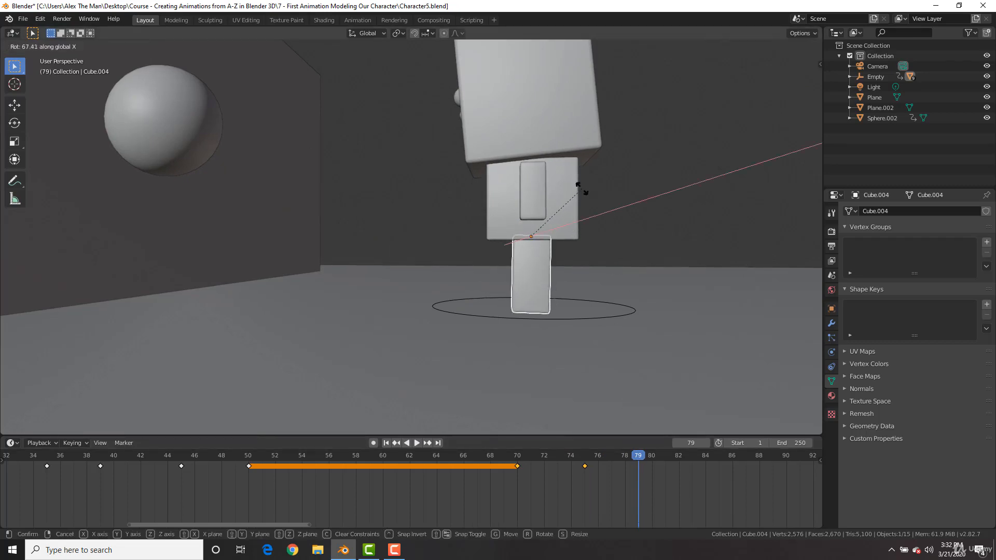
{"action": "left_click", "coordinate": [582, 188]}
{"action": "key", "text": "i"}
{"action": "left_click", "coordinate": [582, 189]}
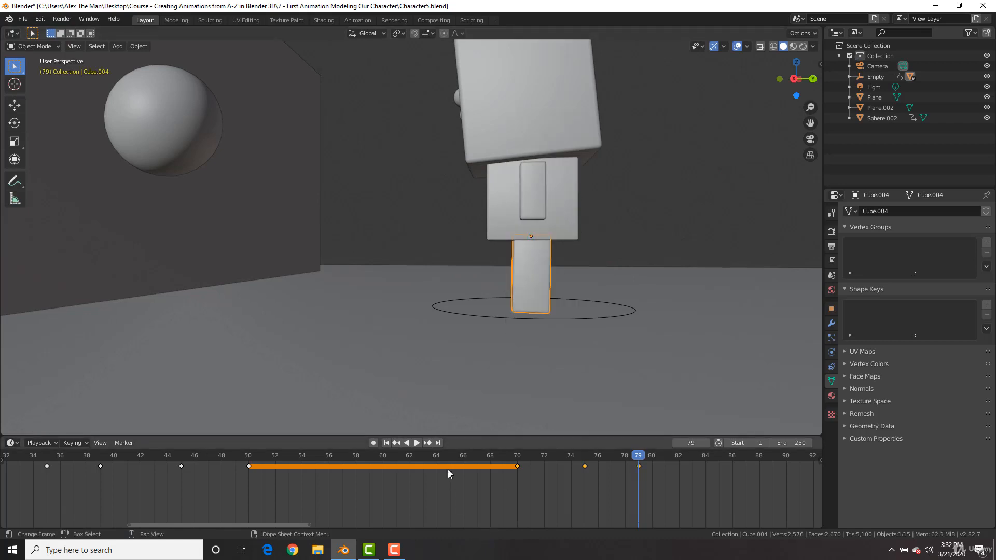
Step: At frame 84, where the sphere meets the head, insert a keyframe on the circle Empty with the character standing upright
{"action": "key", "text": "space"}
{"action": "left_click_drag", "start_coordinate": [746, 472], "coordinate": [705, 456]}
{"action": "key", "text": "space"}
{"action": "left_click", "coordinate": [574, 325]}
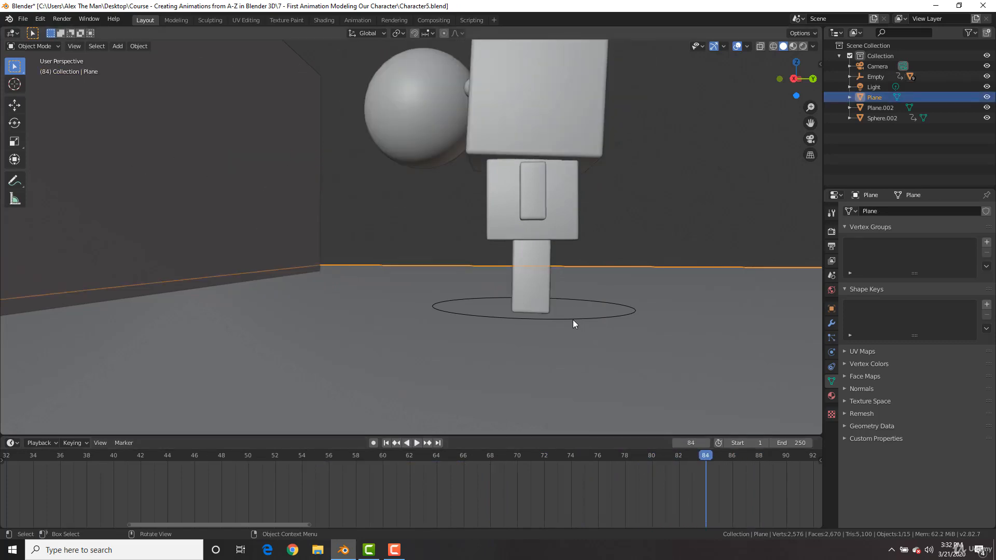
{"action": "left_click", "coordinate": [565, 316]}
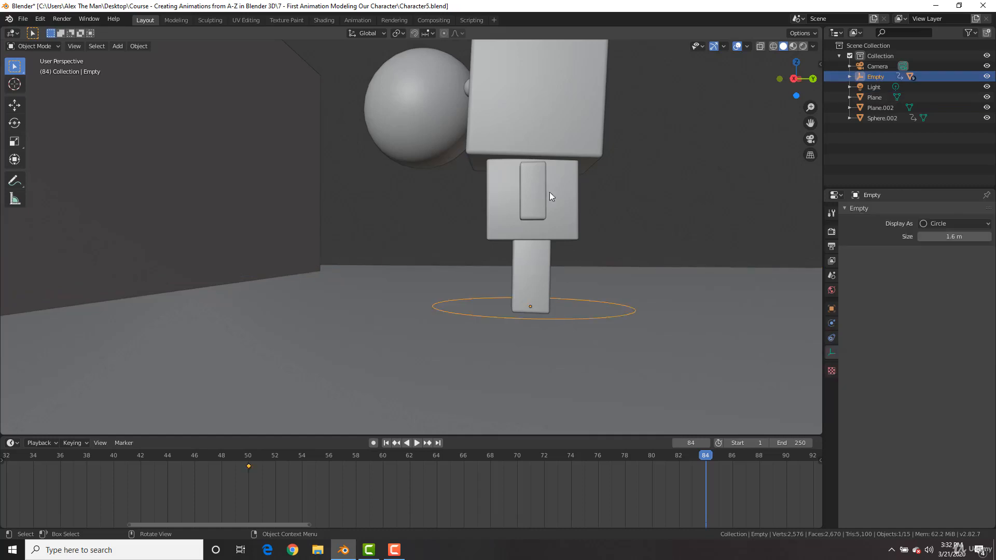
{"action": "left_click", "coordinate": [540, 138]}
{"action": "mouse_move", "coordinate": [710, 458]}
{"action": "left_mouse_down"}
{"action": "mouse_move", "coordinate": [732, 458]}
{"action": "mouse_move", "coordinate": [694, 456]}
{"action": "mouse_move", "coordinate": [729, 457]}
{"action": "mouse_move", "coordinate": [712, 457]}
{"action": "left_mouse_up"}
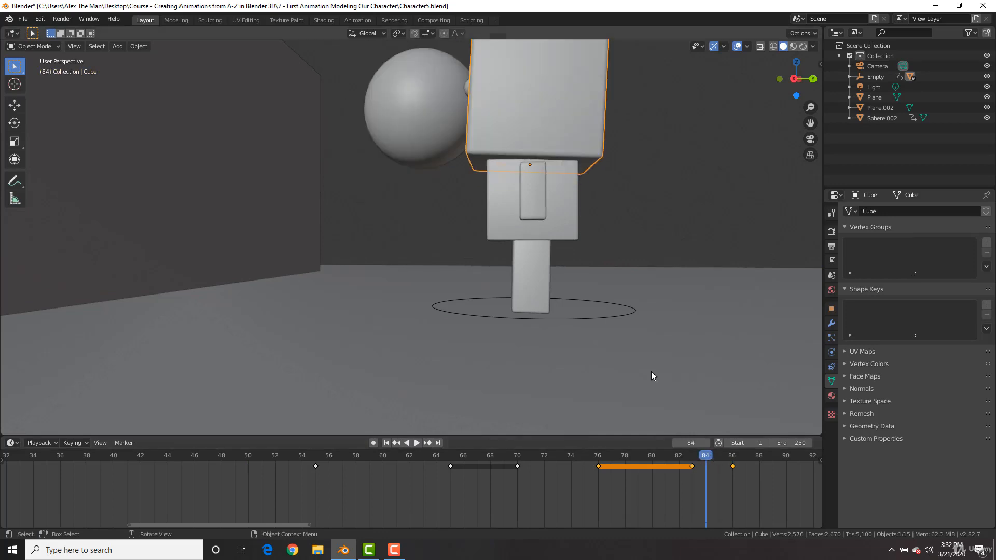
{"action": "left_click", "coordinate": [601, 313]}
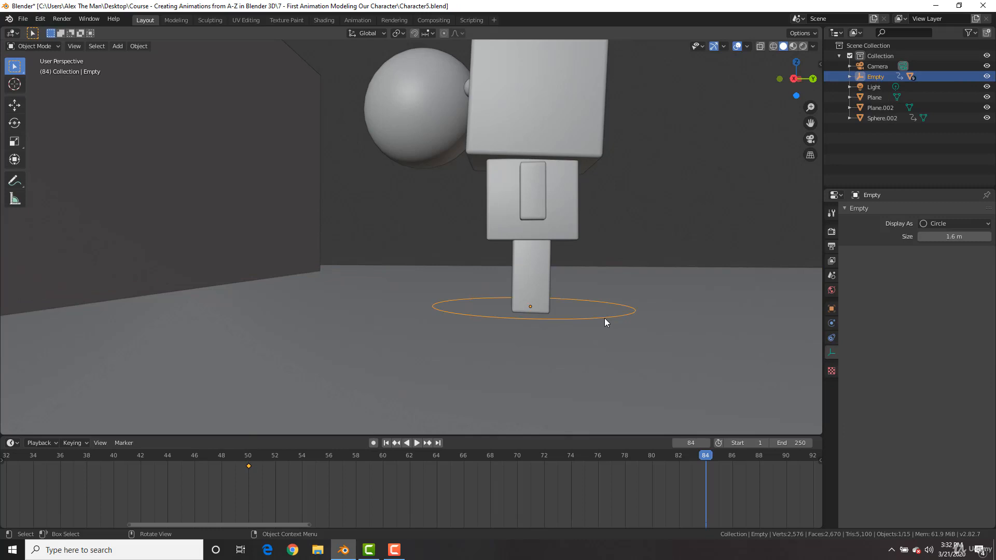
{"action": "key", "text": "i"}
{"action": "left_click", "coordinate": [635, 277]}
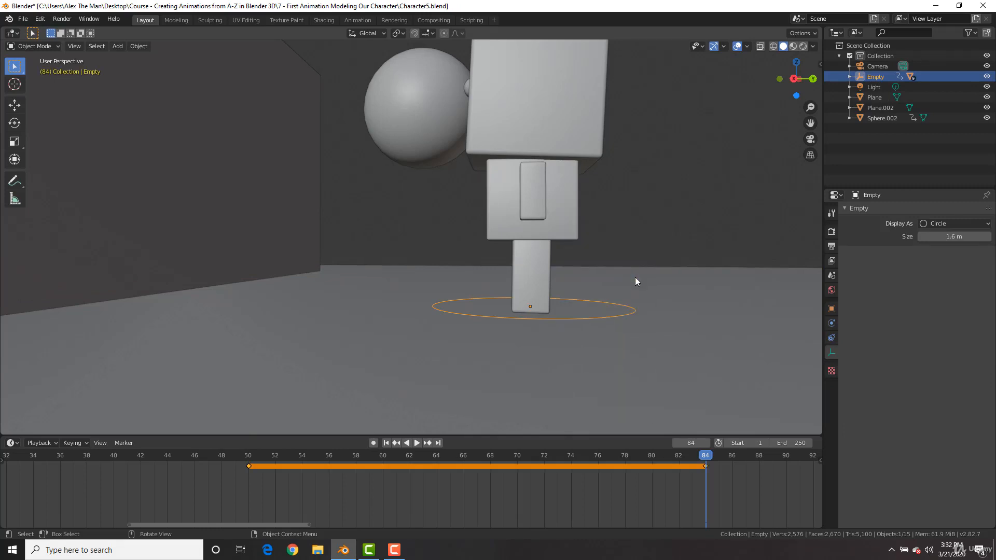
Step: At frame 90, rotate the circle Empty in the right orthographic view so the character falls backwards, away from the sphere
{"action": "left_click_drag", "start_coordinate": [706, 459], "coordinate": [757, 458]}
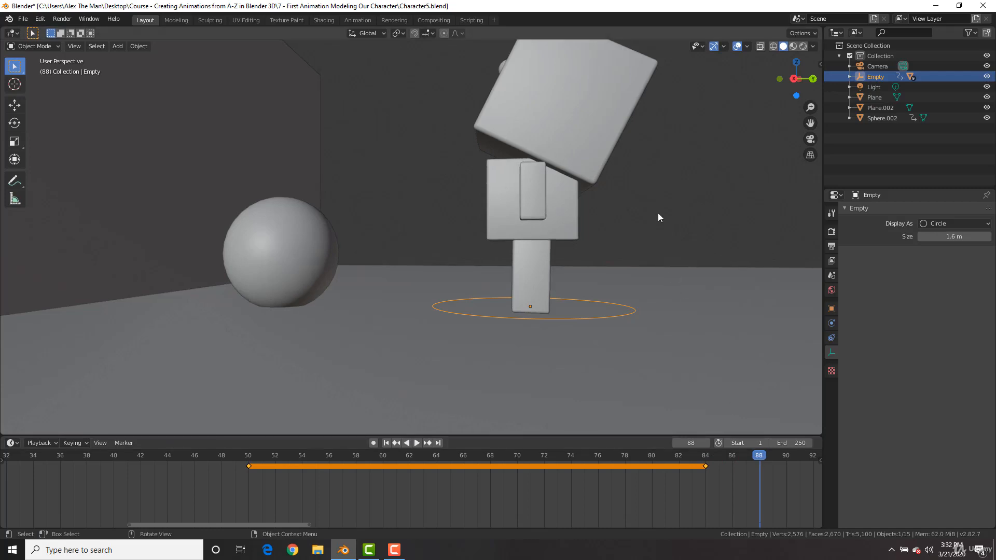
{"action": "left_click", "coordinate": [578, 125]}
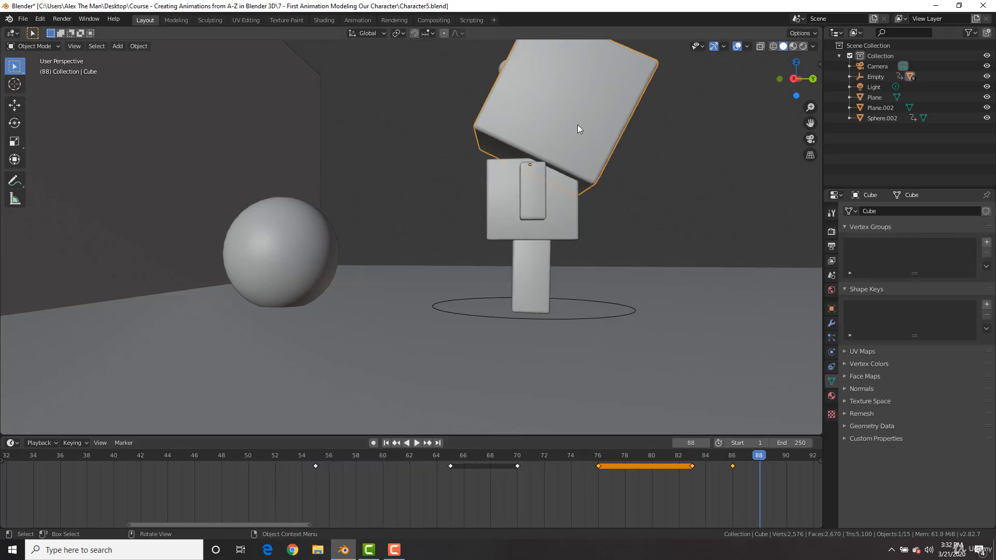
{"action": "left_click_drag", "start_coordinate": [762, 460], "coordinate": [786, 458]}
{"action": "left_click", "coordinate": [623, 313]}
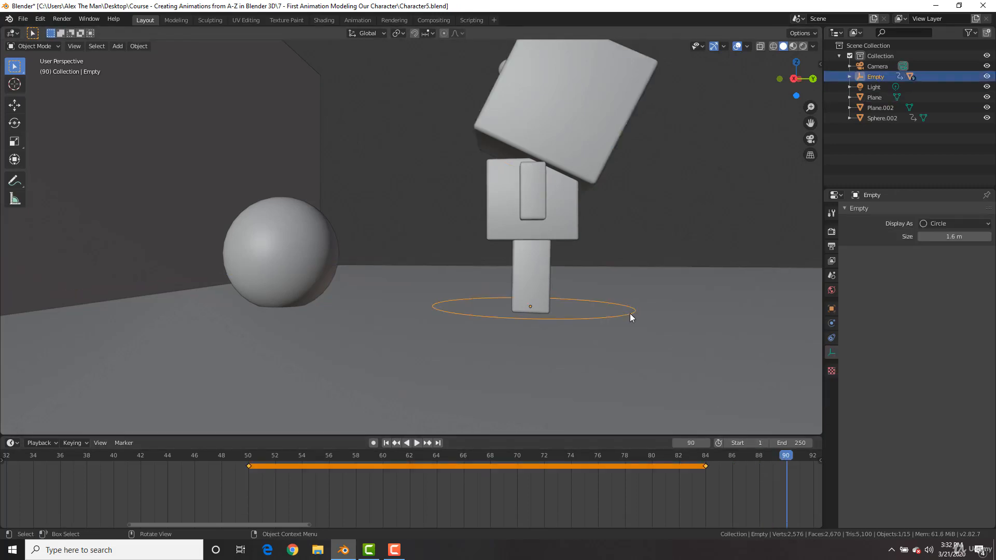
{"action": "key", "text": "KP_3"}
{"action": "key", "text": "r"}
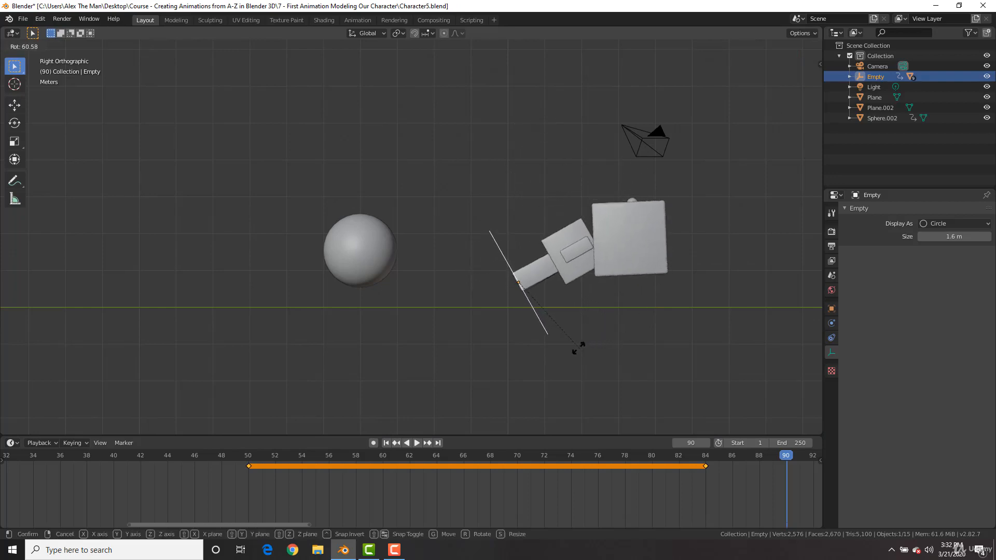
{"action": "left_click", "coordinate": [535, 334]}
{"action": "middle_click_drag", "start_coordinate": [596, 281], "coordinate": [608, 309]}
{"action": "key", "text": "r"}
{"action": "key", "text": "x"}
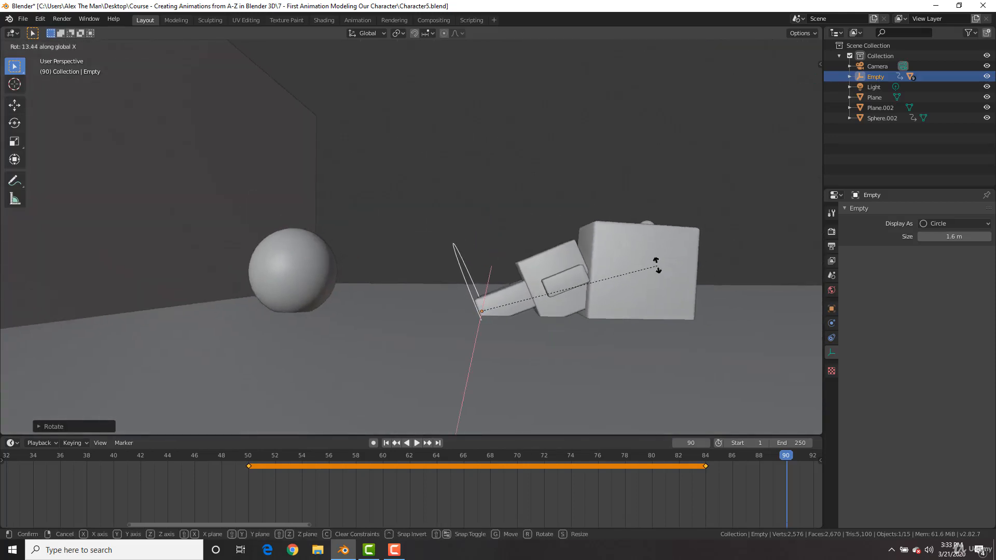
{"action": "right_click", "coordinate": [657, 269]}
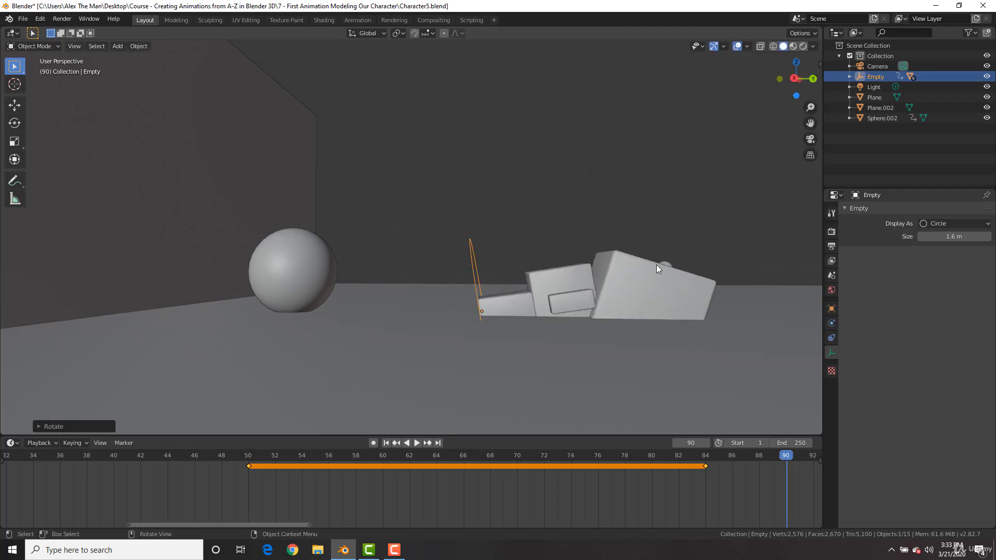
Step: Rotate the circle Empty by about 9° in the right orthographic view so the character's body lies horizontal
{"action": "key", "text": "KP_3"}
{"action": "key", "text": "r"}
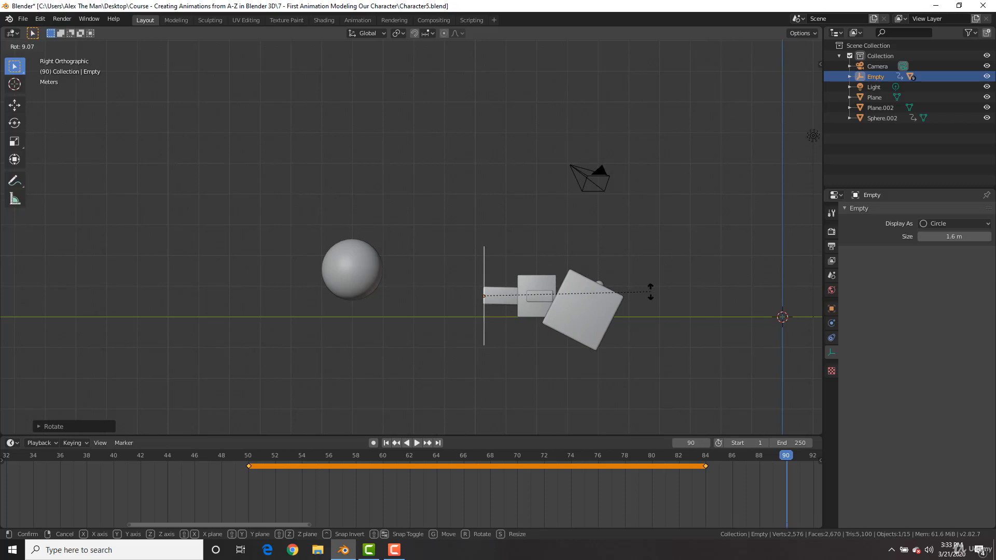
{"action": "left_click", "coordinate": [651, 292]}
Step: Raise the circle Empty about 0.65 m along global Z so the fallen character's torso rests on the floor
{"action": "key", "text": "KP_5"}
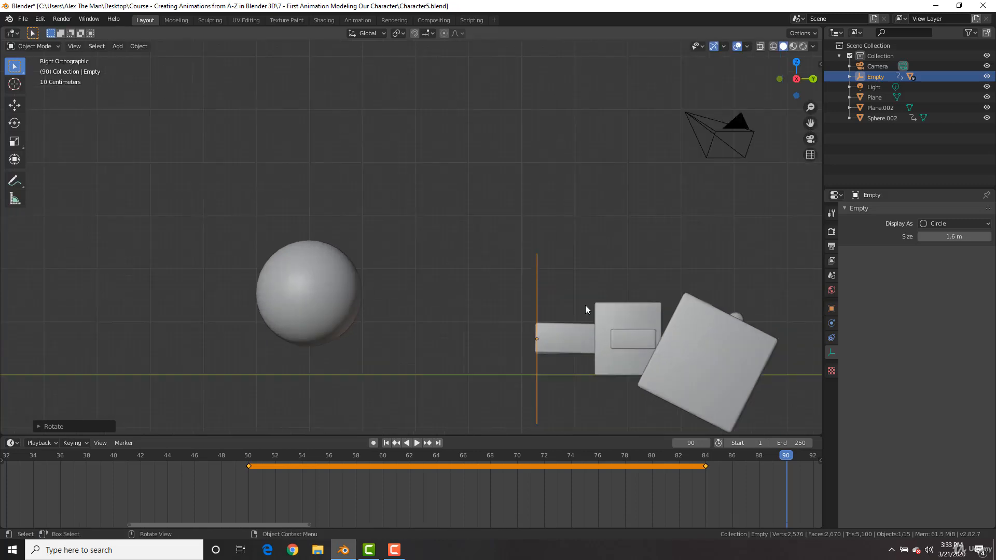
{"action": "middle_click_drag", "start_coordinate": [591, 288], "coordinate": [588, 264]}
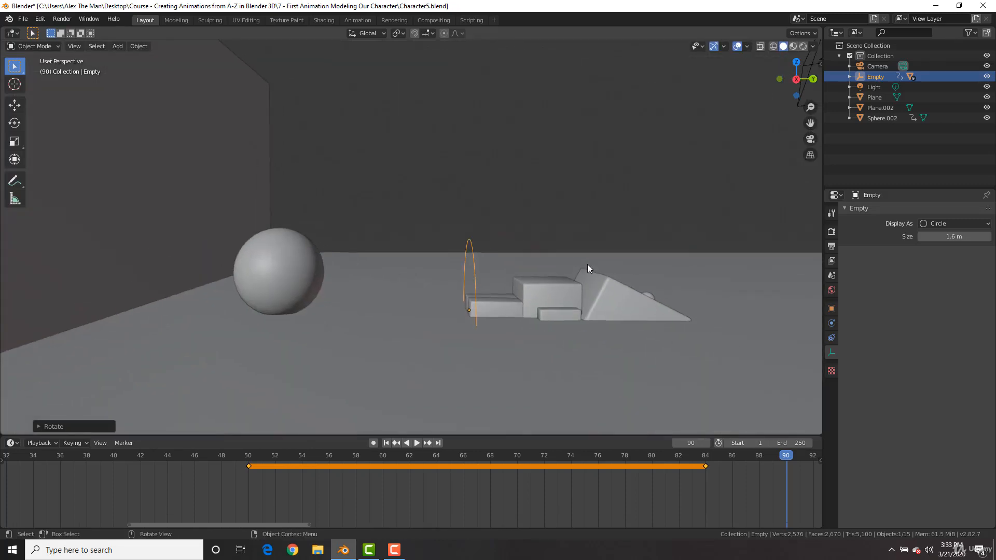
{"action": "key", "text": "g"}
{"action": "key", "text": "z"}
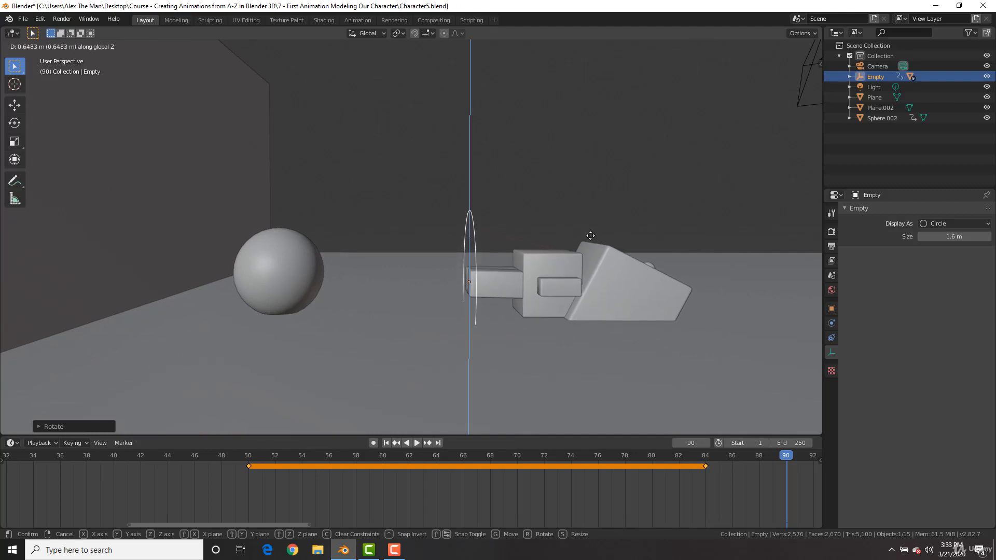
{"action": "left_click", "coordinate": [591, 238]}
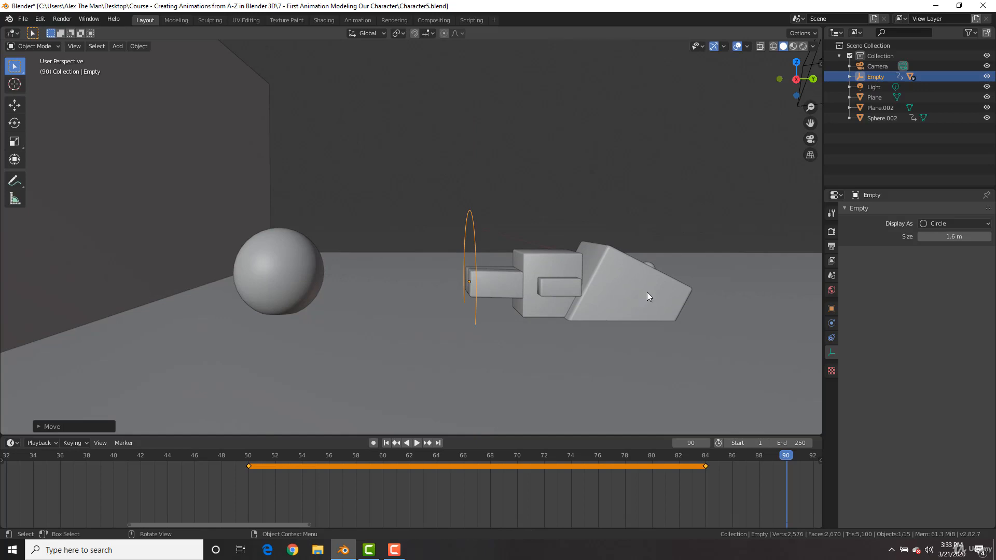
{"action": "key", "text": "g"}
{"action": "key", "text": "z"}
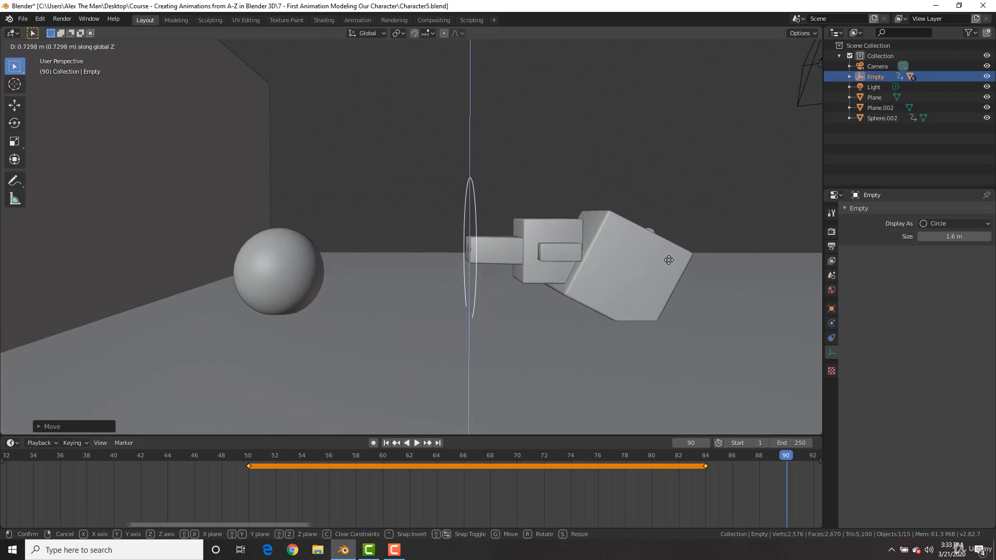
{"action": "right_click", "coordinate": [669, 260]}
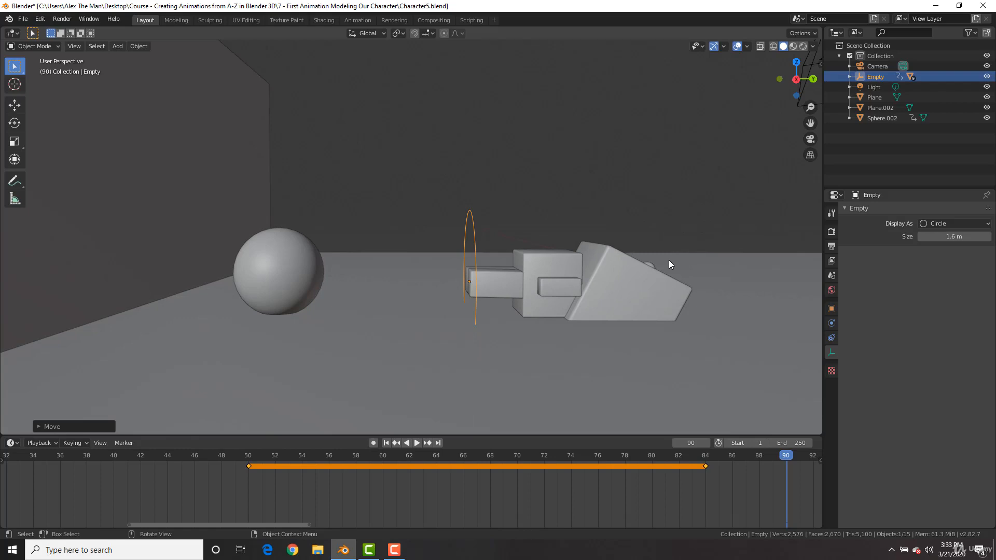
Step: Insert a keyframe on the circle Empty at frame 90 for the character's lying pose
{"action": "middle_click_drag", "start_coordinate": [673, 260], "coordinate": [661, 257]}
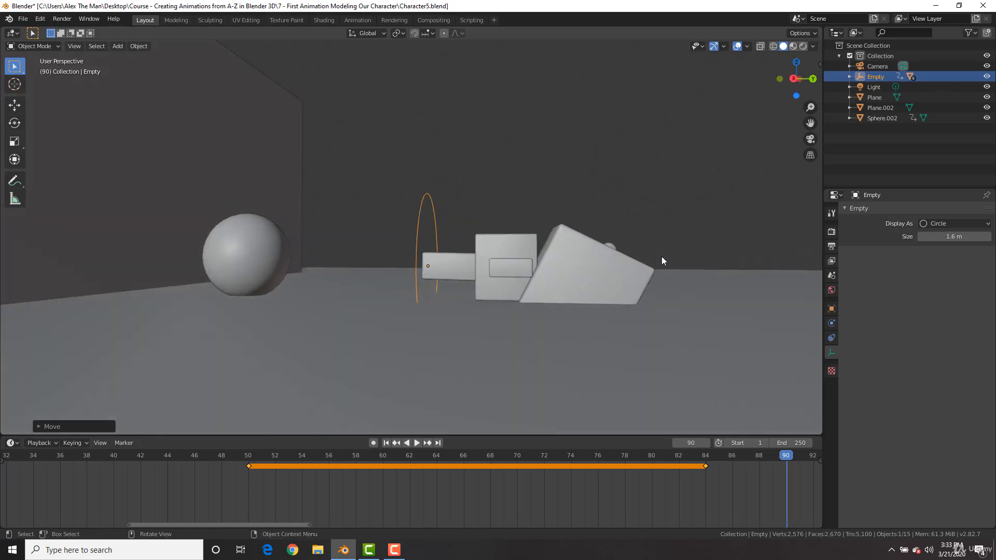
{"action": "key", "text": "i"}
{"action": "left_click", "coordinate": [662, 256]}
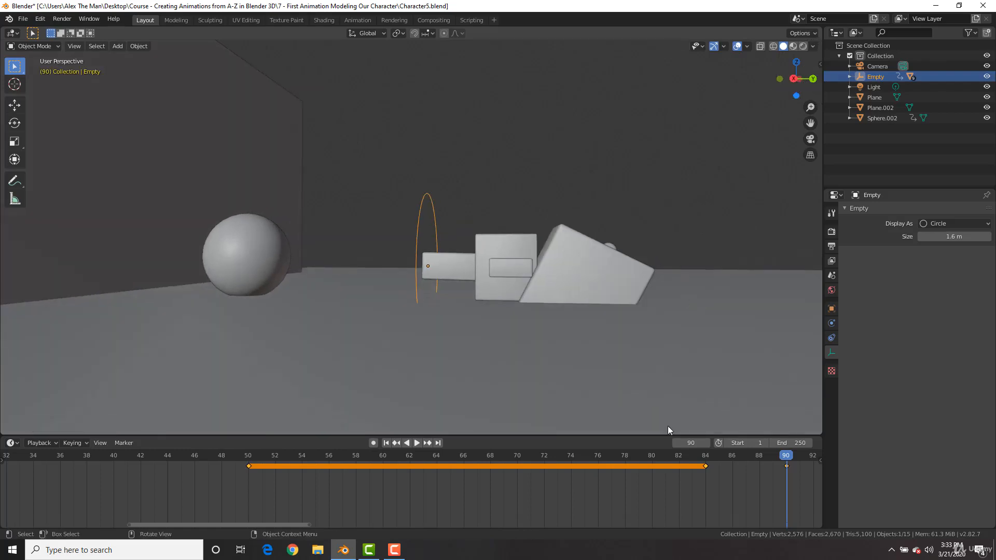
Step: Play back the kick, rebound and backward fall, and scrub through the fall from frame 84 to 87
{"action": "left_click", "coordinate": [628, 453]}
{"action": "key", "text": "space"}
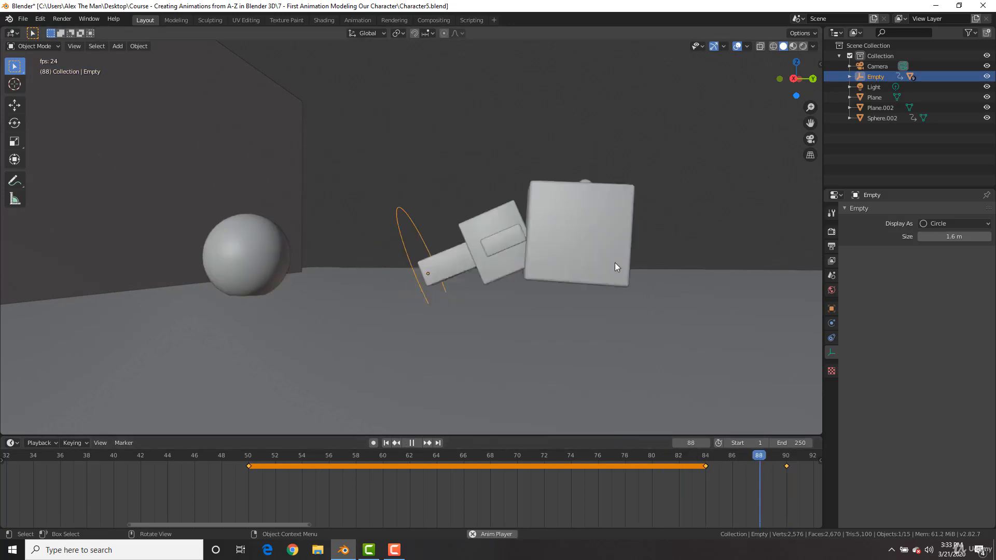
{"action": "key", "text": "space"}
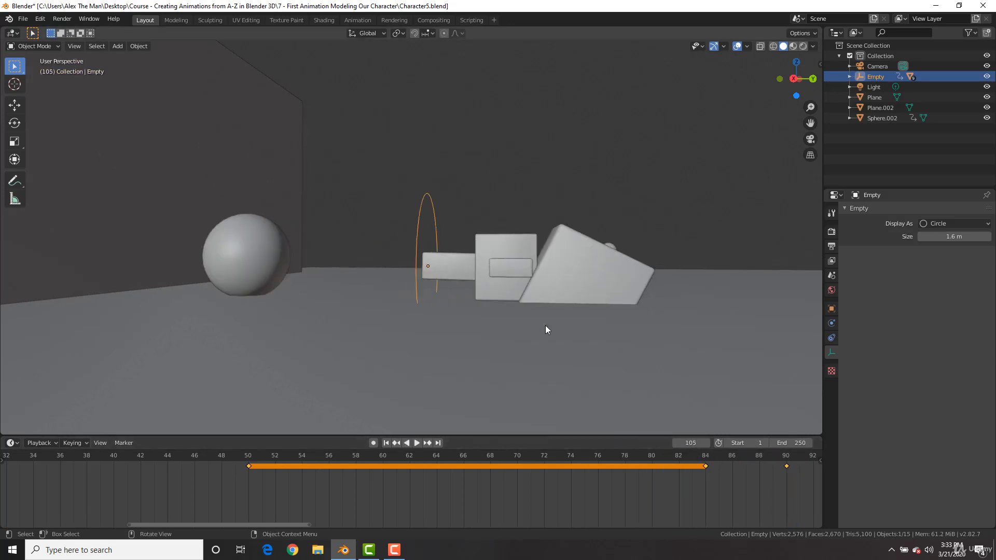
{"action": "left_click", "coordinate": [425, 461]}
{"action": "key", "text": "space"}
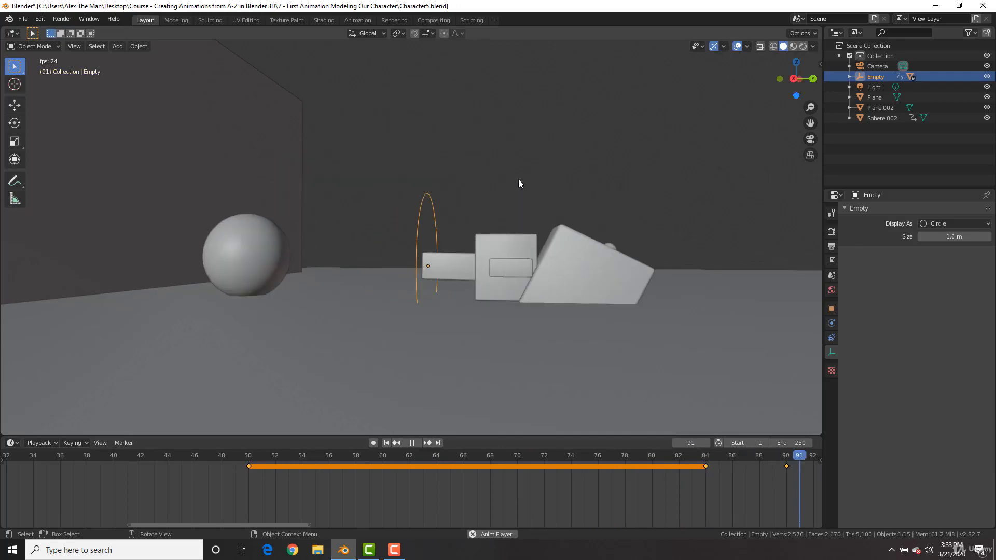
{"action": "left_click", "coordinate": [701, 460]}
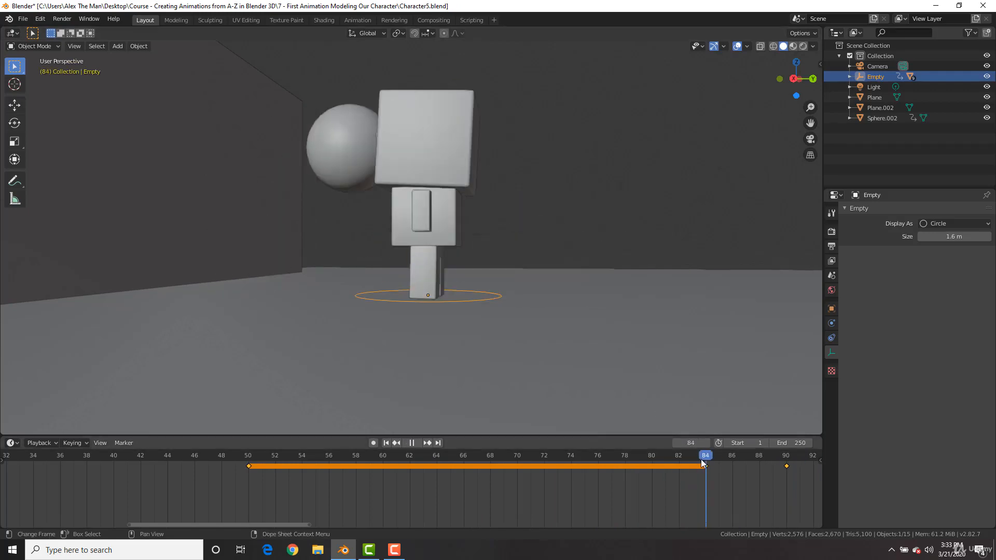
{"action": "left_click_drag", "start_coordinate": [705, 460], "coordinate": [743, 462]}
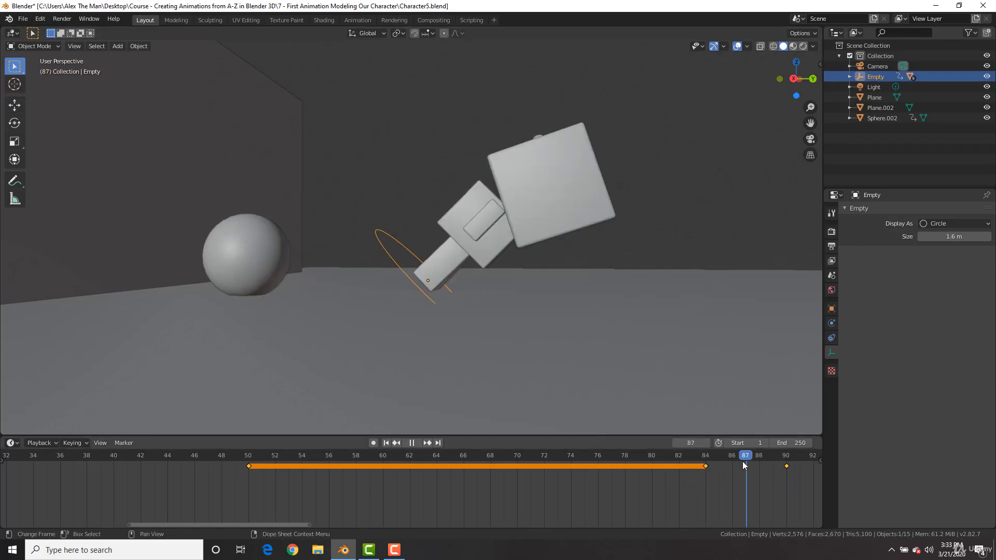
Step: At frame 90, rotate the head cube about the X axis to line up with the lying body and insert a LocRotScale keyframe
{"action": "left_click", "coordinate": [555, 191]}
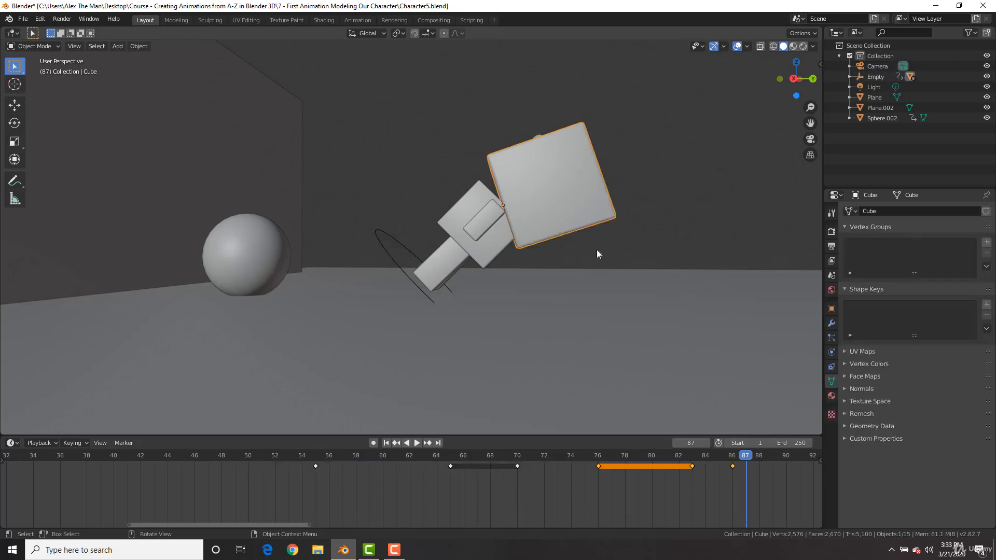
{"action": "left_click", "coordinate": [693, 456]}
{"action": "left_click_drag", "start_coordinate": [692, 457], "coordinate": [784, 460]}
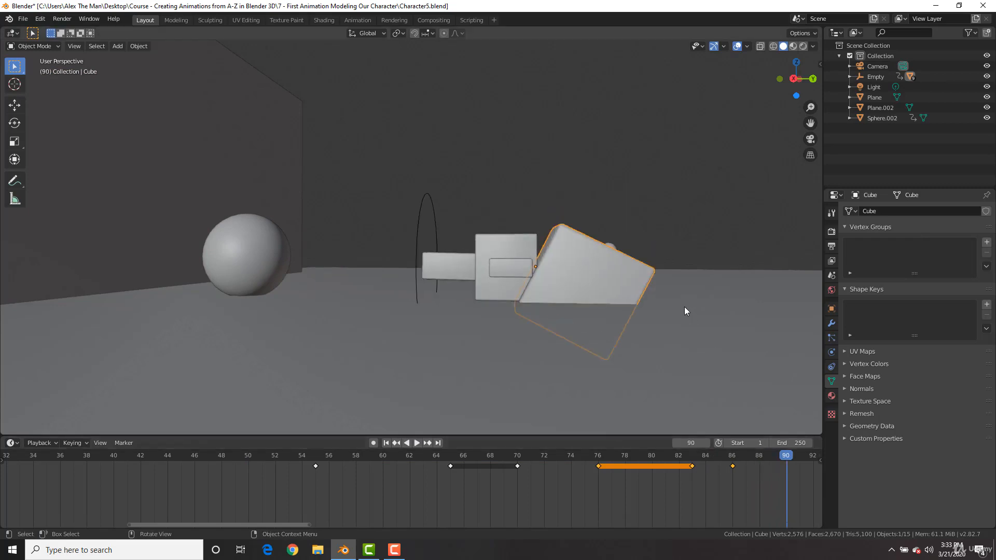
{"action": "key", "text": "r"}
{"action": "key", "text": "x"}
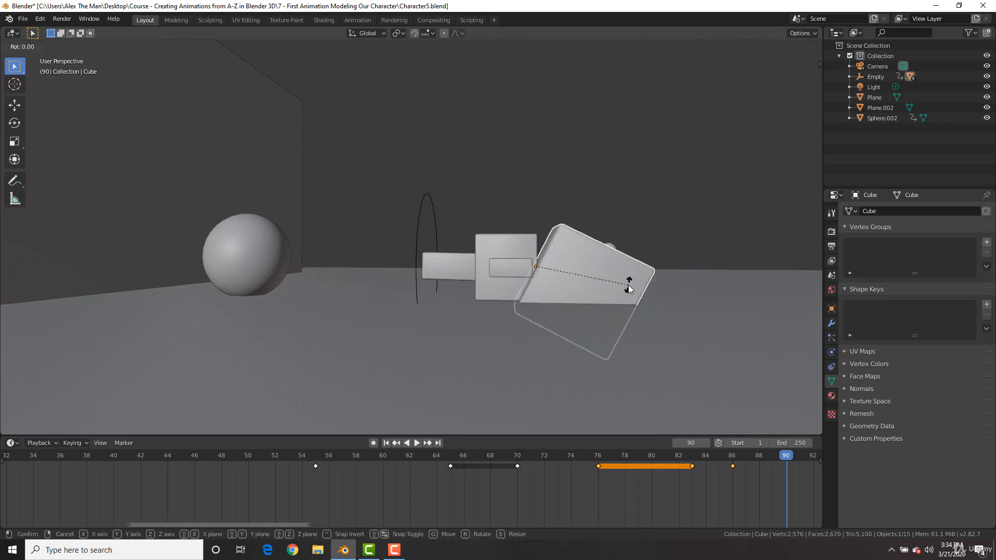
{"action": "left_click", "coordinate": [625, 240]}
{"action": "key", "text": "i"}
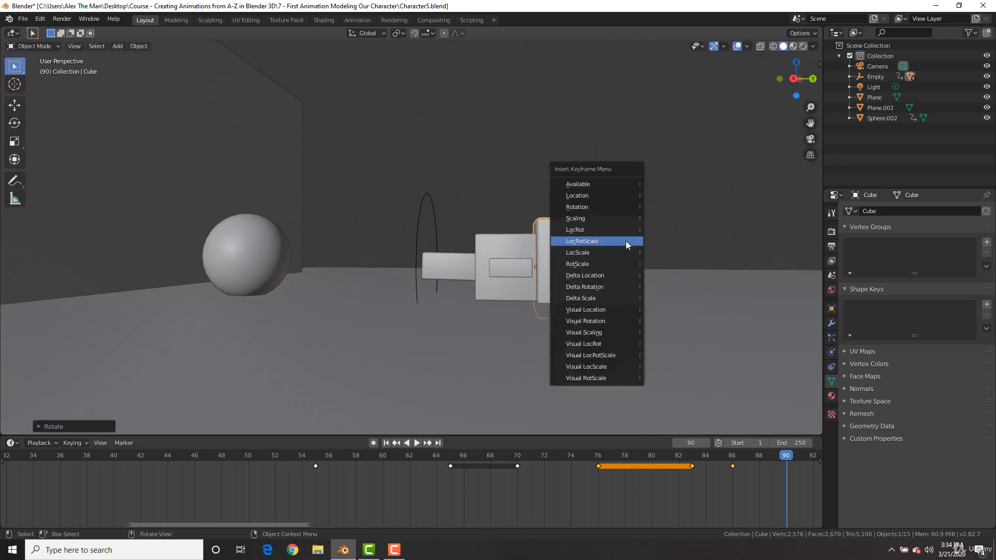
{"action": "left_click", "coordinate": [596, 242]}
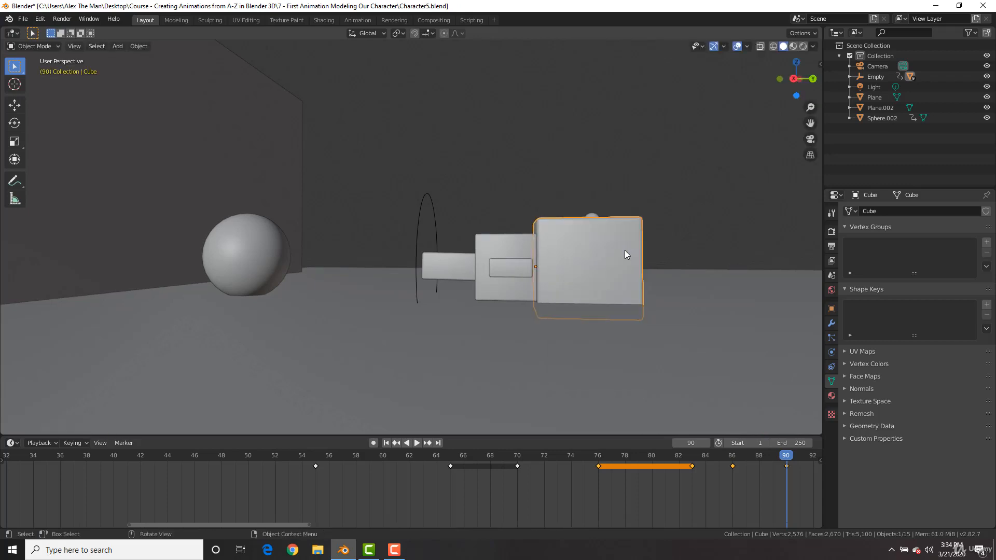
Step: Raise the circle Empty about 0.3 m along global Z at frame 90 so the head clears the floor
{"action": "left_click", "coordinate": [420, 201]}
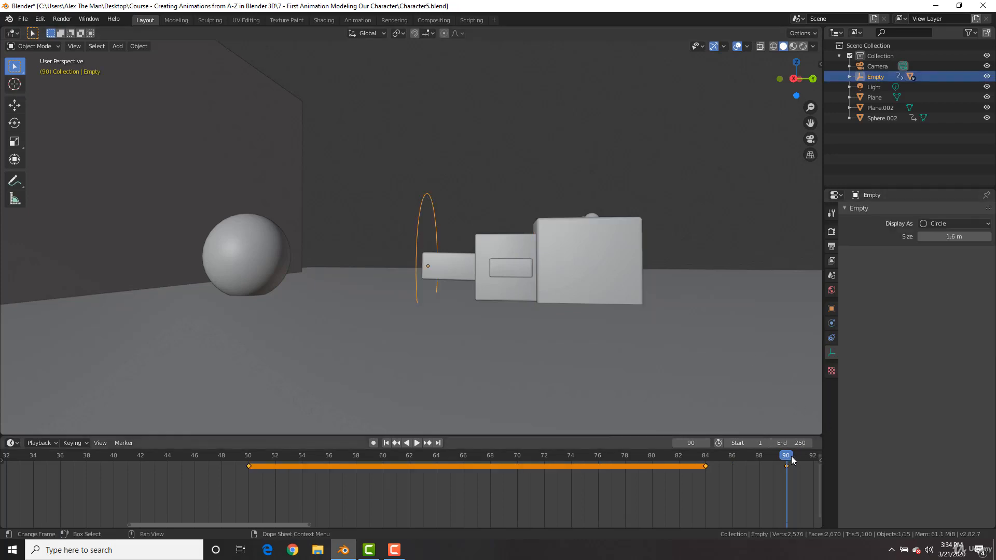
{"action": "middle_click_drag", "start_coordinate": [646, 207], "coordinate": [640, 204]}
{"action": "key", "text": "g"}
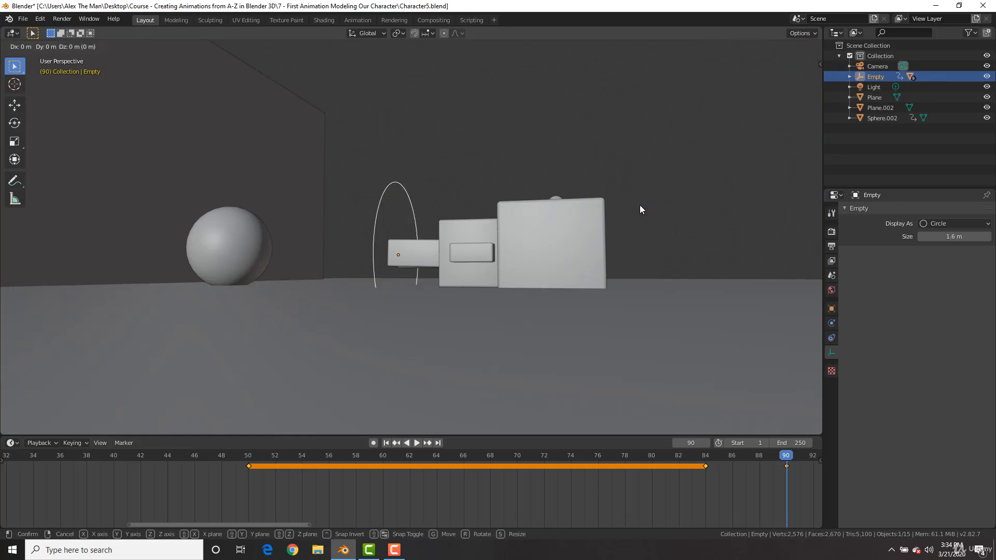
{"action": "key", "text": "z"}
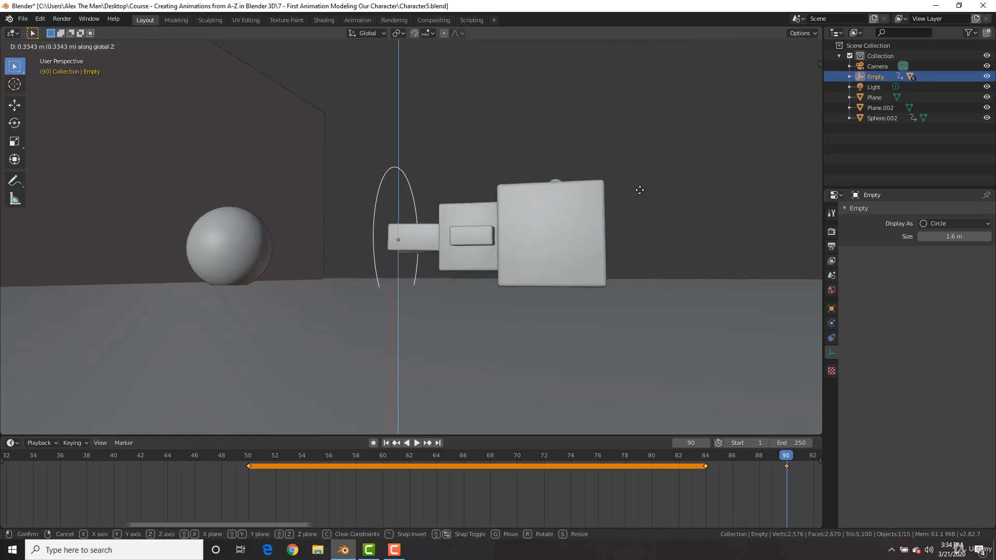
{"action": "left_click", "coordinate": [638, 193]}
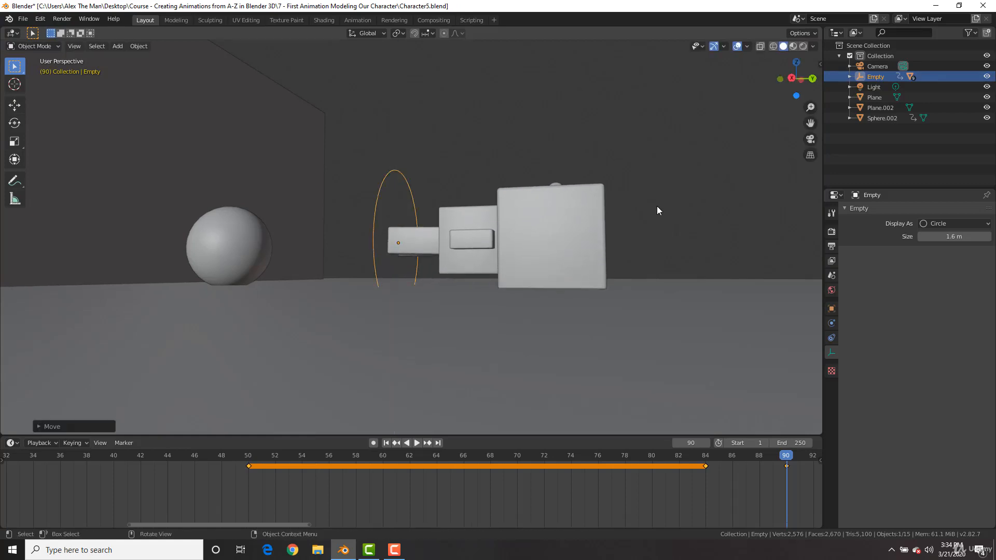
Step: Rotate the circle Empty about 13° around global X so the fallen character tilts head-up
{"action": "key", "text": "r"}
{"action": "key", "text": "x"}
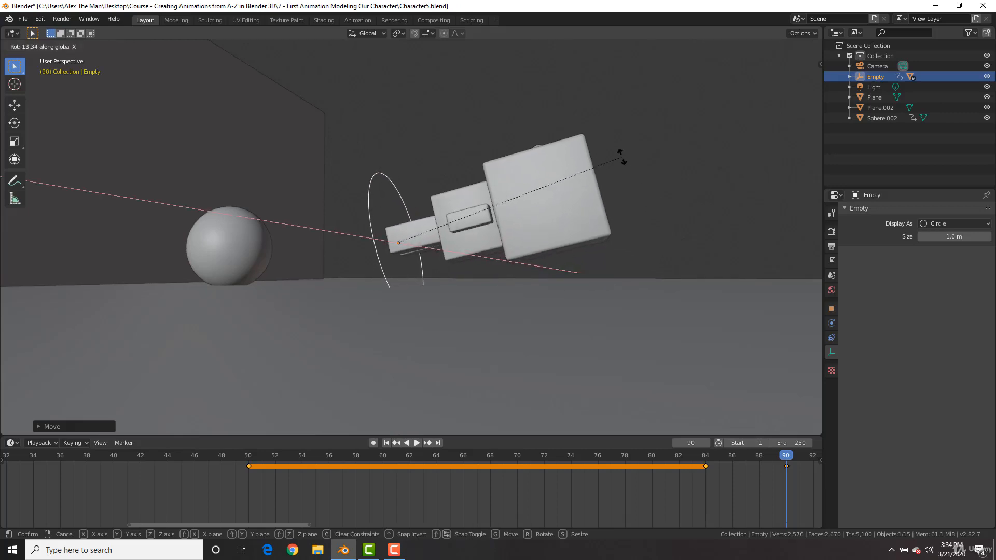
{"action": "left_click", "coordinate": [600, 164]}
Step: Lower the circle Empty about 0.65 m along global Z onto the floor and insert a keyframe at frame 90
{"action": "middle_click_drag", "start_coordinate": [600, 165], "coordinate": [617, 170]}
{"action": "key", "text": "g"}
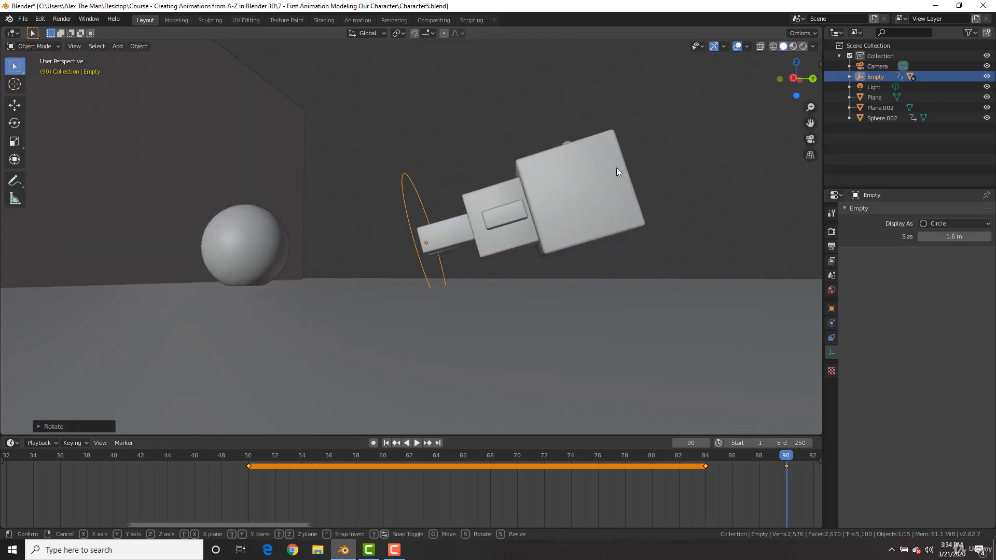
{"action": "key", "text": "z"}
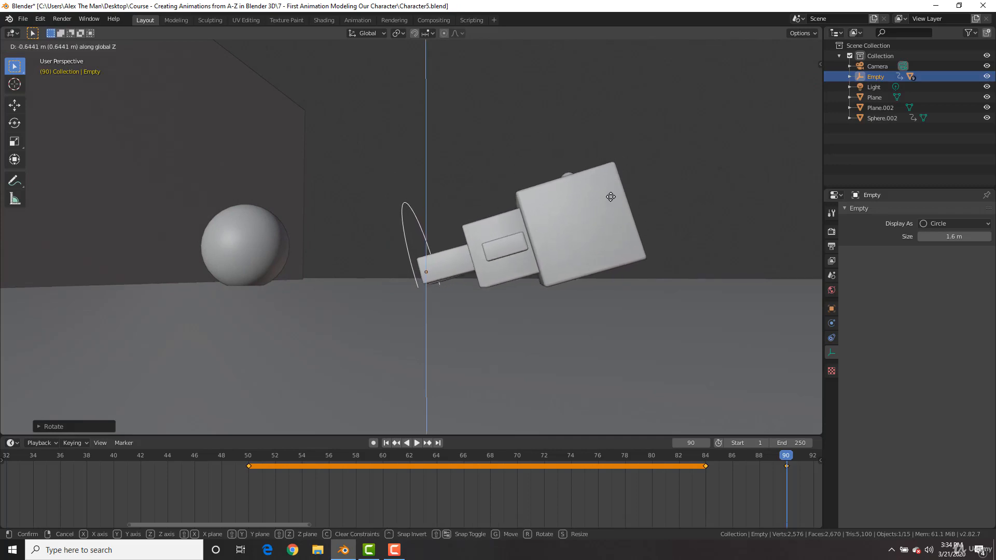
{"action": "left_click", "coordinate": [610, 198]}
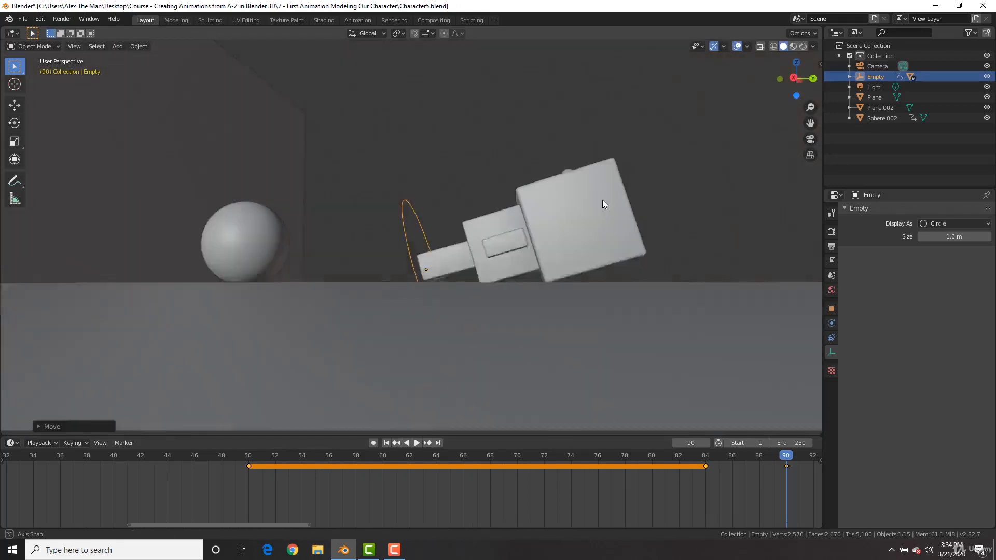
{"action": "middle_click_drag", "start_coordinate": [603, 200], "coordinate": [610, 223]}
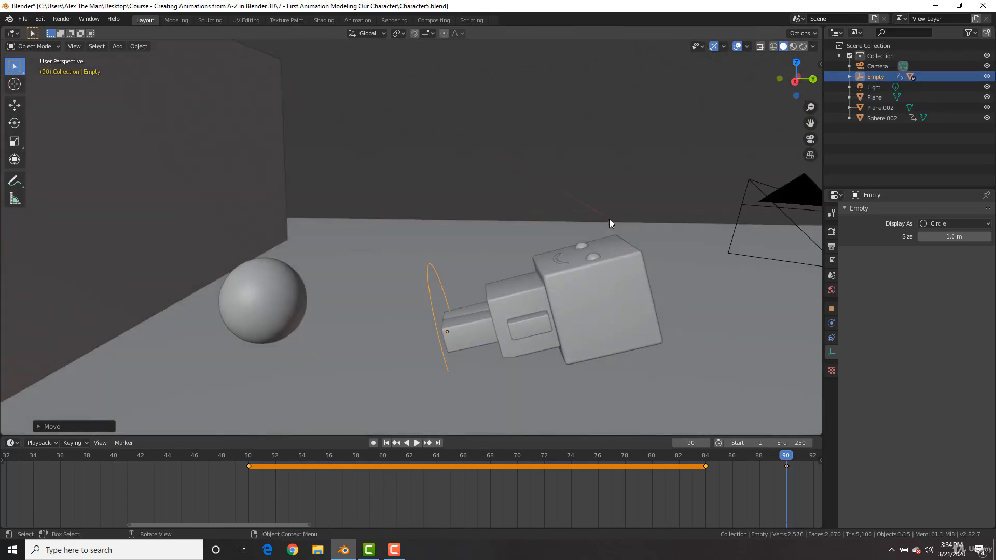
{"action": "key", "text": "i"}
{"action": "left_click", "coordinate": [610, 223]}
Step: Play back the animation from the kick through the backward fall with the whole wall and floor in view
{"action": "scroll", "coordinate": [609, 219], "scroll_direction": "down", "scroll_amount": 6}
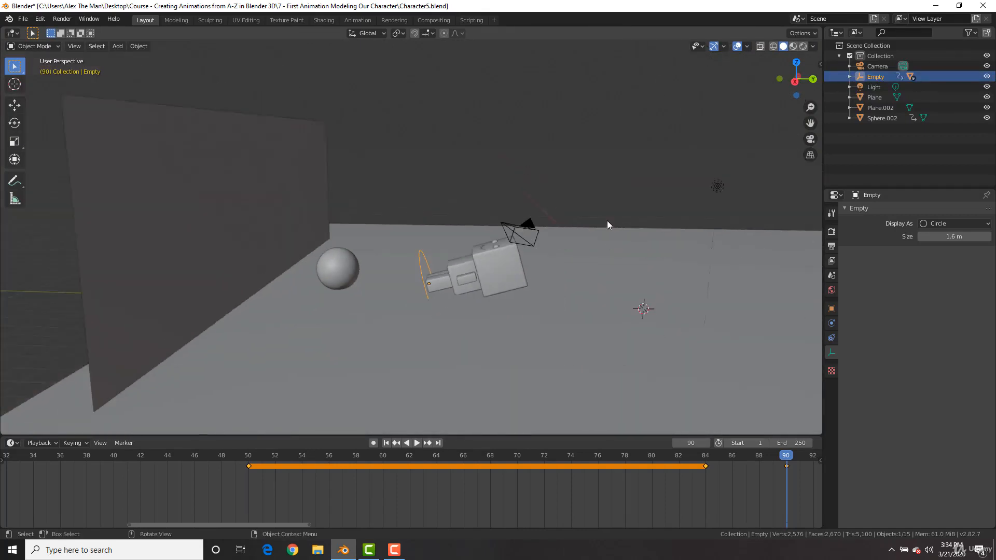
{"action": "middle_click_drag", "start_coordinate": [607, 220], "coordinate": [564, 227]}
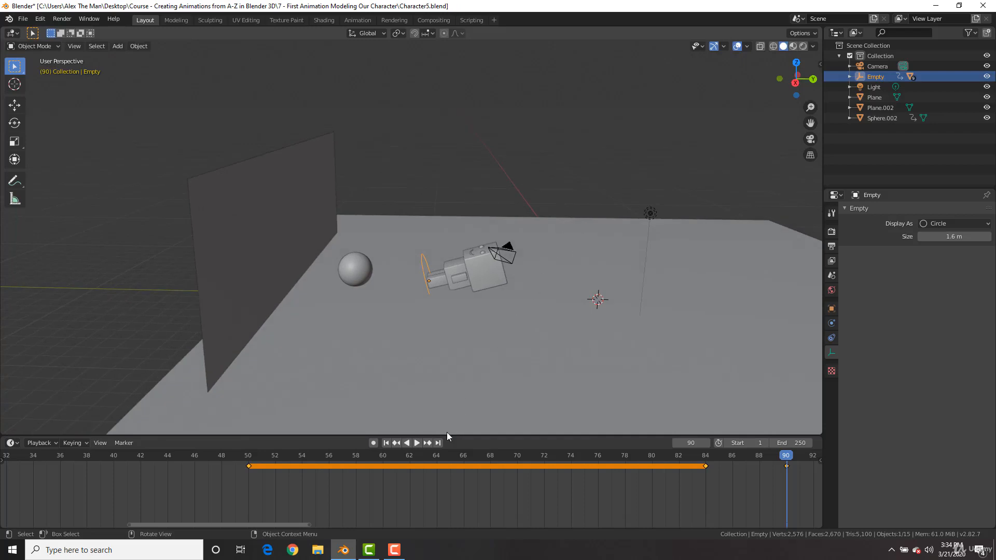
{"action": "left_click", "coordinate": [399, 455]}
{"action": "key", "text": "space"}
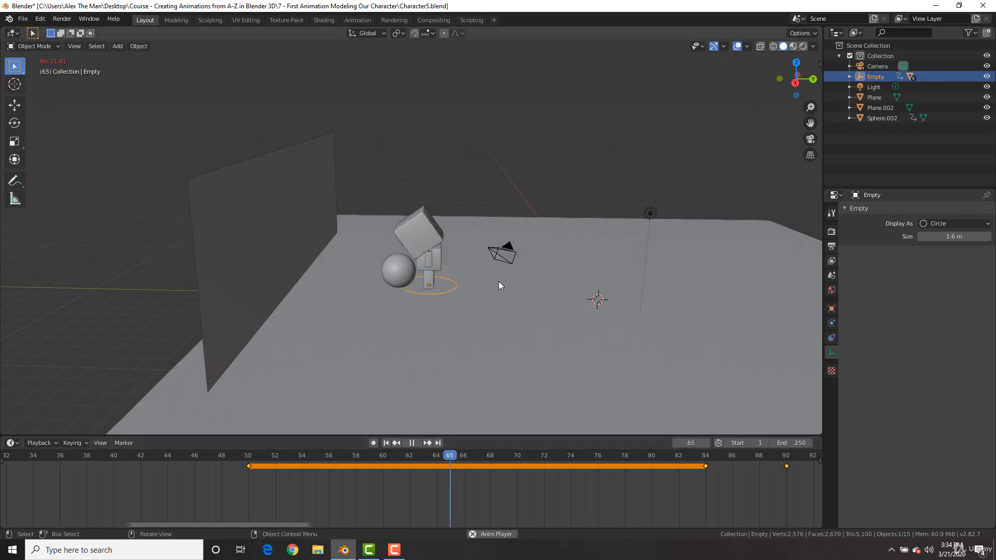
{"action": "key", "text": "space"}
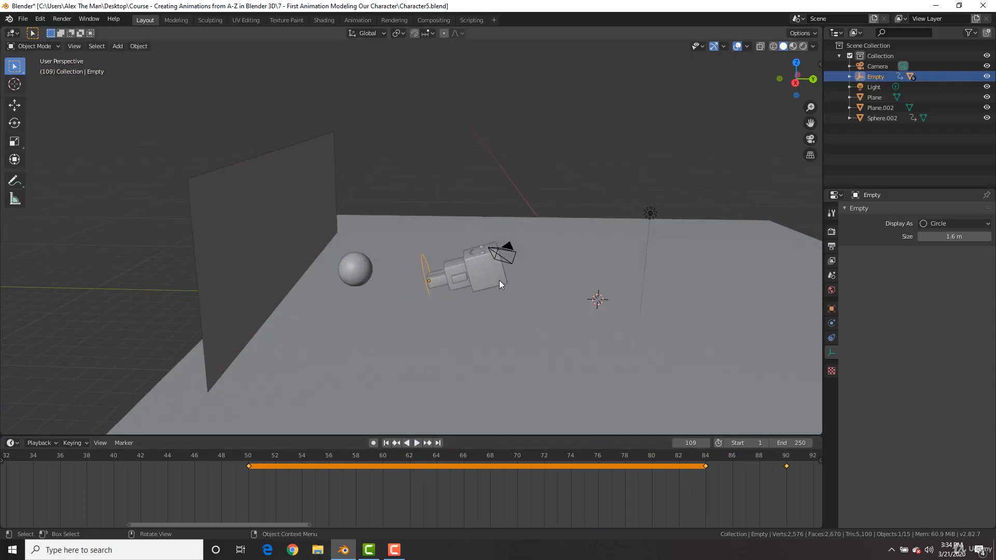
Step: At frame 90, rotate the circle Empty about global X until the body lies horizontal, checking it in the right orthographic view
{"action": "scroll", "coordinate": [581, 304], "scroll_direction": "up", "scroll_amount": 4}
{"action": "middle_click_drag", "start_coordinate": [580, 304], "coordinate": [576, 281]}
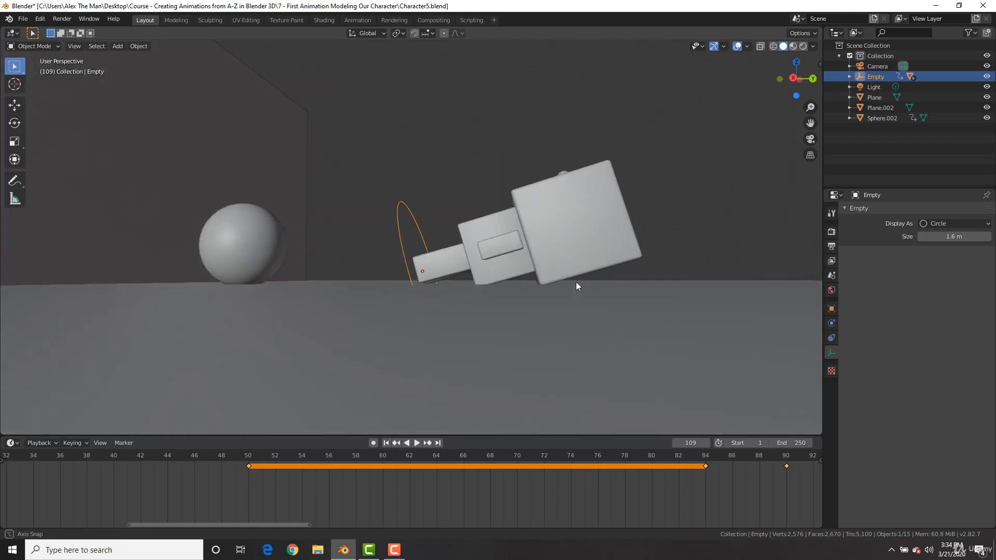
{"action": "left_click", "coordinate": [787, 458]}
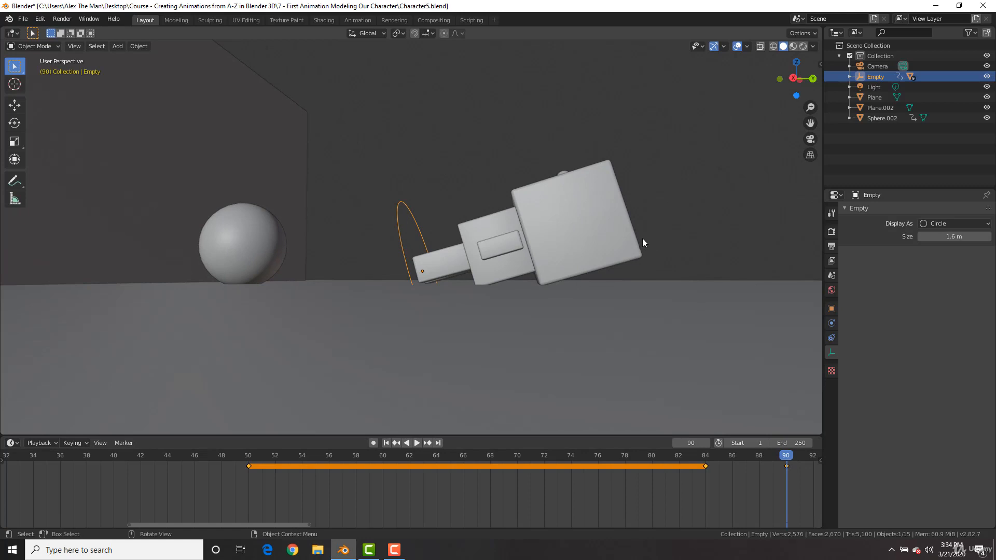
{"action": "key", "text": "r"}
{"action": "key", "text": "x"}
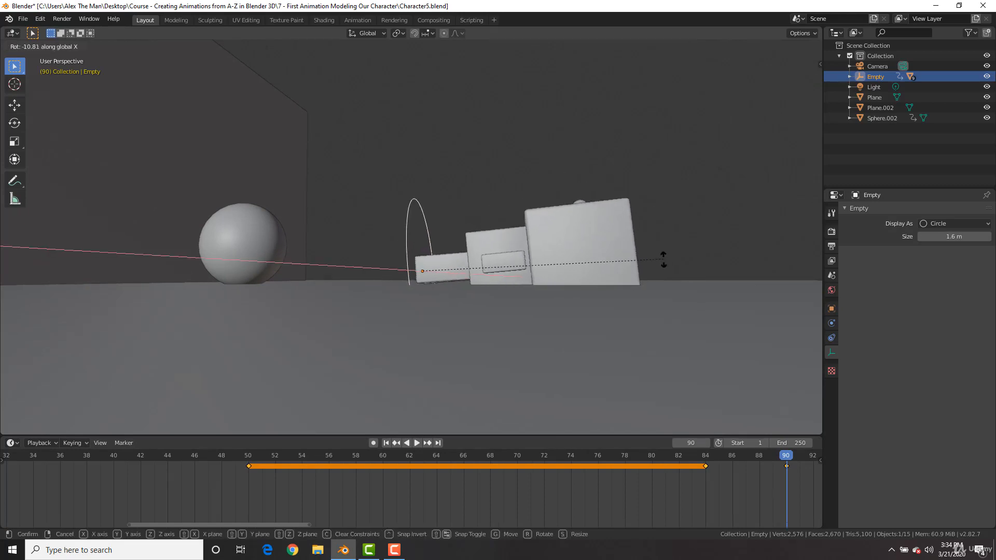
{"action": "left_click", "coordinate": [659, 278]}
{"action": "key", "text": "KP_3"}
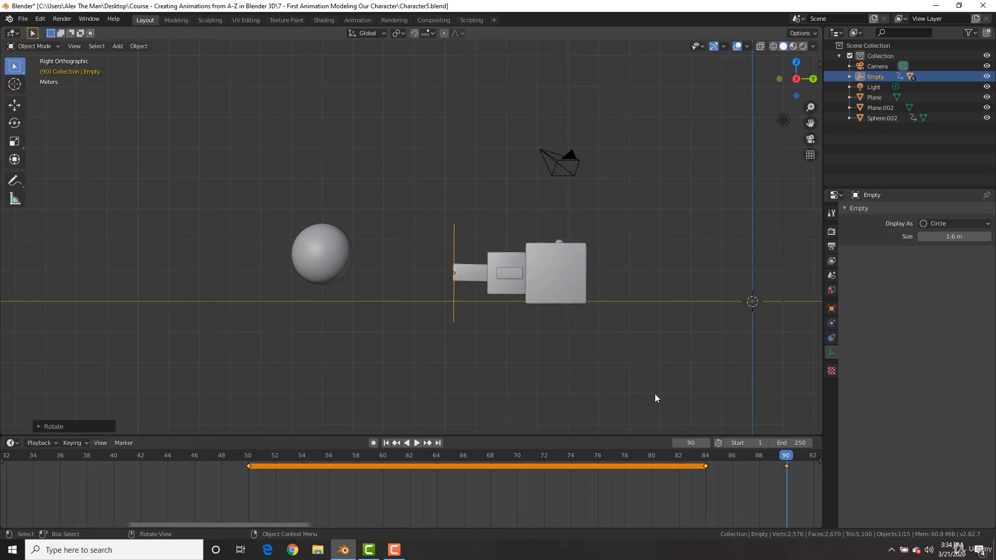
Step: Raise the circle Empty about 0.7 m along global Z so the head rests on the floor, and insert a LocRotScale keyframe at frame 90
{"action": "middle_click_drag", "start_coordinate": [580, 249], "coordinate": [575, 252]}
{"action": "key", "text": "g"}
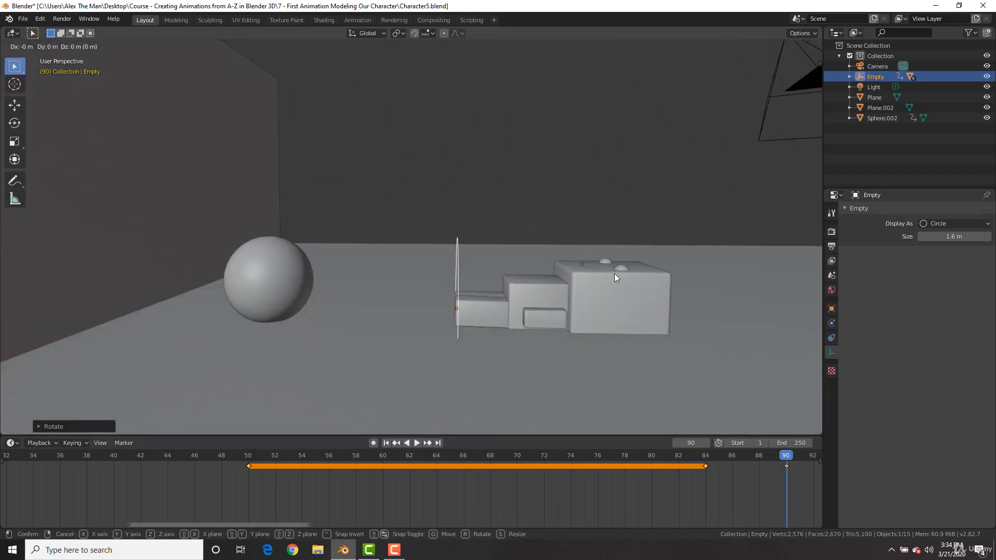
{"action": "key", "text": "z"}
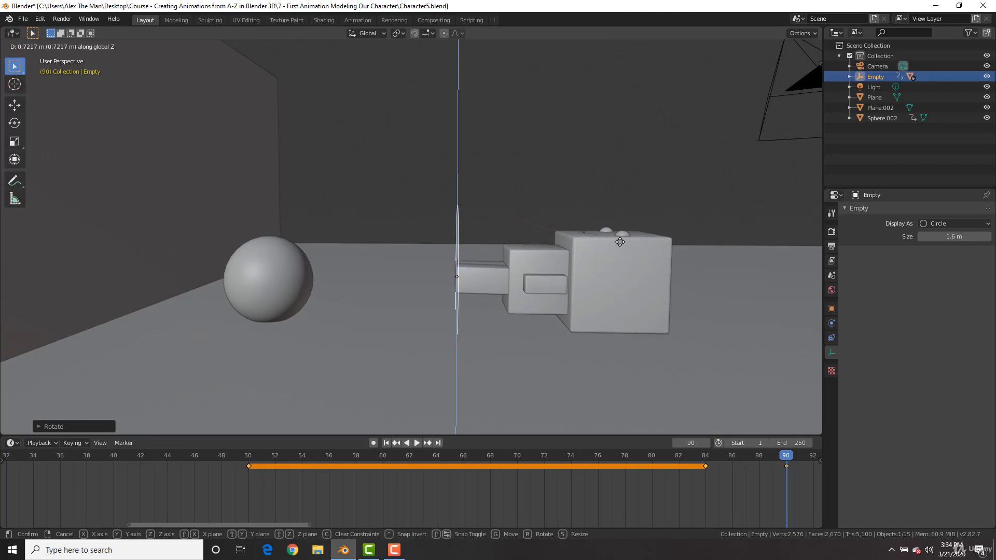
{"action": "left_click", "coordinate": [620, 243]}
{"action": "key", "text": "i"}
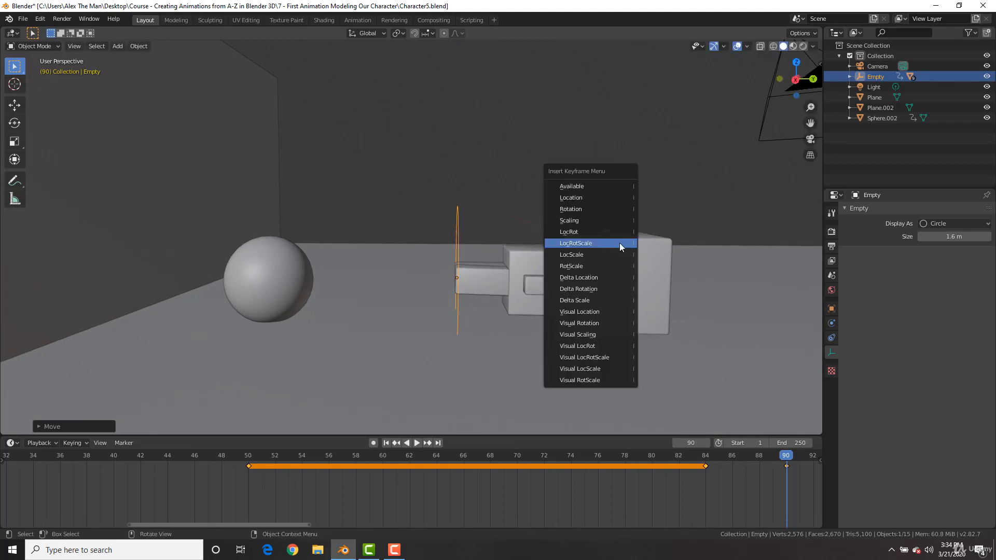
{"action": "left_click", "coordinate": [625, 244]}
Step: Play back the finished animation and watch the kick, rebound and fall from a wider angle
{"action": "middle_click_drag", "start_coordinate": [617, 288], "coordinate": [567, 331]}
{"action": "scroll", "coordinate": [568, 331], "scroll_direction": "down", "scroll_amount": 2}
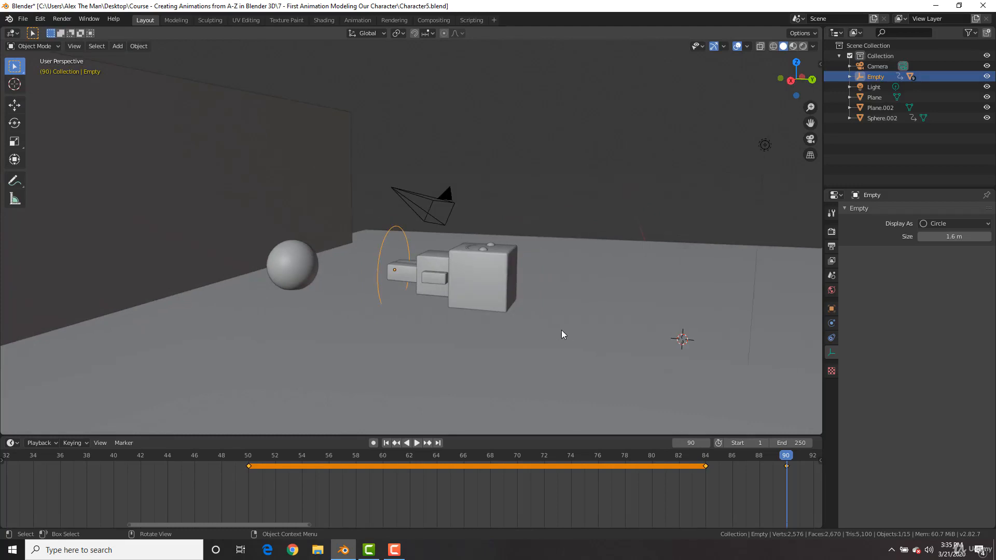
{"action": "left_click", "coordinate": [406, 459]}
{"action": "key", "text": "space"}
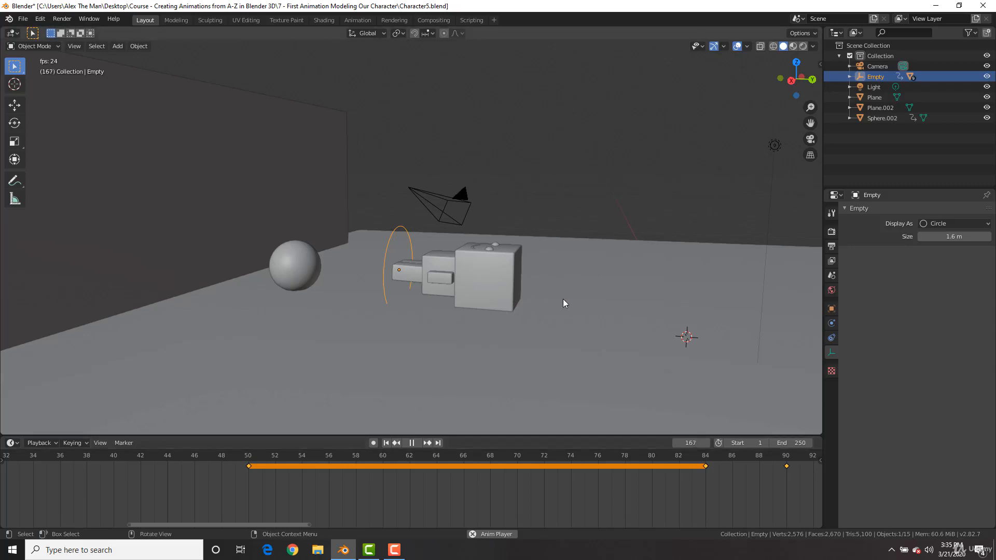
{"action": "scroll", "coordinate": [565, 299], "scroll_direction": "down", "scroll_amount": 4}
{"action": "middle_click_drag", "start_coordinate": [573, 296], "coordinate": [434, 260]}
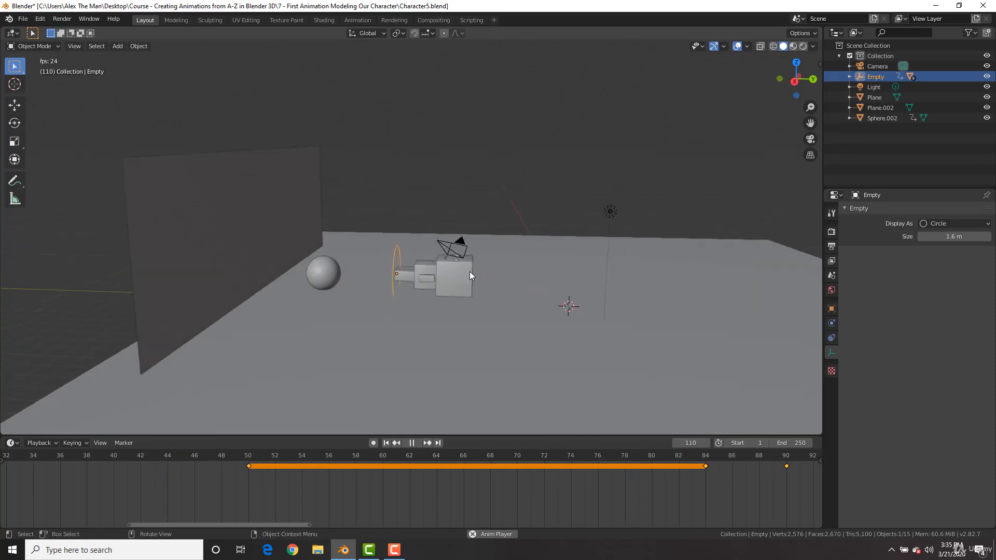
{"action": "key", "text": "space"}
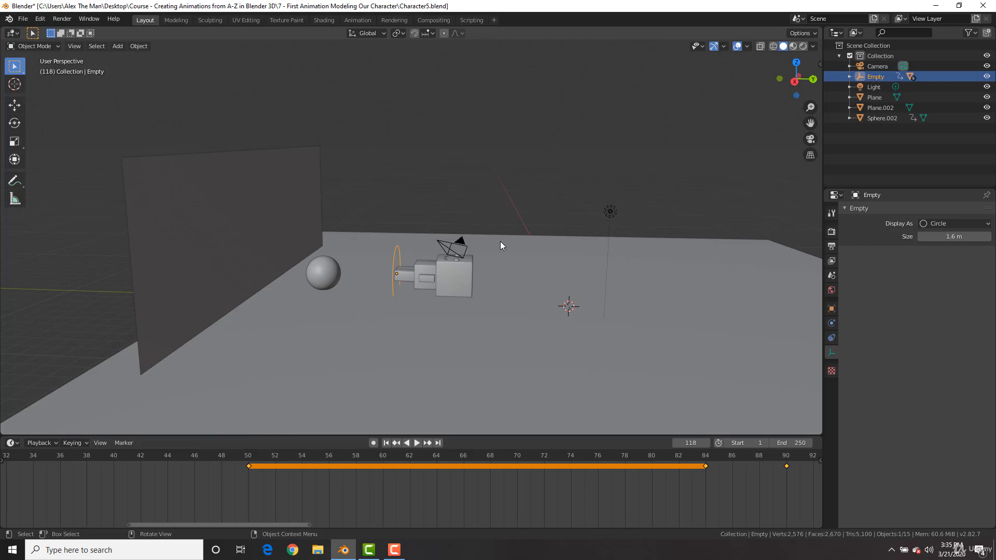
Step: Save the project as a new file named Character6.blend in the same folder
{"action": "left_click", "coordinate": [23, 19]}
{"action": "left_click", "coordinate": [42, 98]}
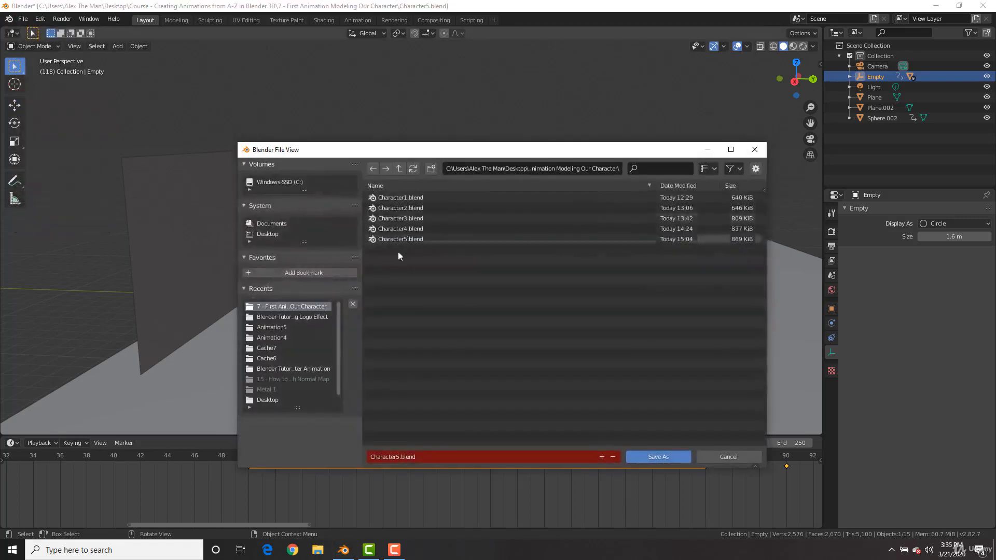
{"action": "left_click", "coordinate": [399, 458]}
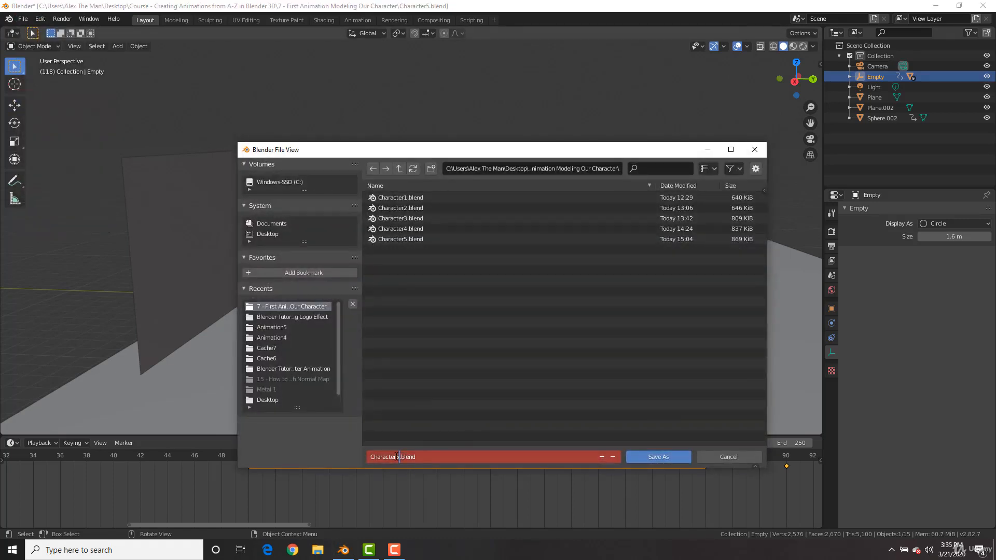
{"action": "key", "text": "Left"}
{"action": "key", "text": "Right"}
{"action": "key", "text": "BackSpace"}
{"action": "type", "text": "6"}
{"action": "left_click", "coordinate": [664, 457]}
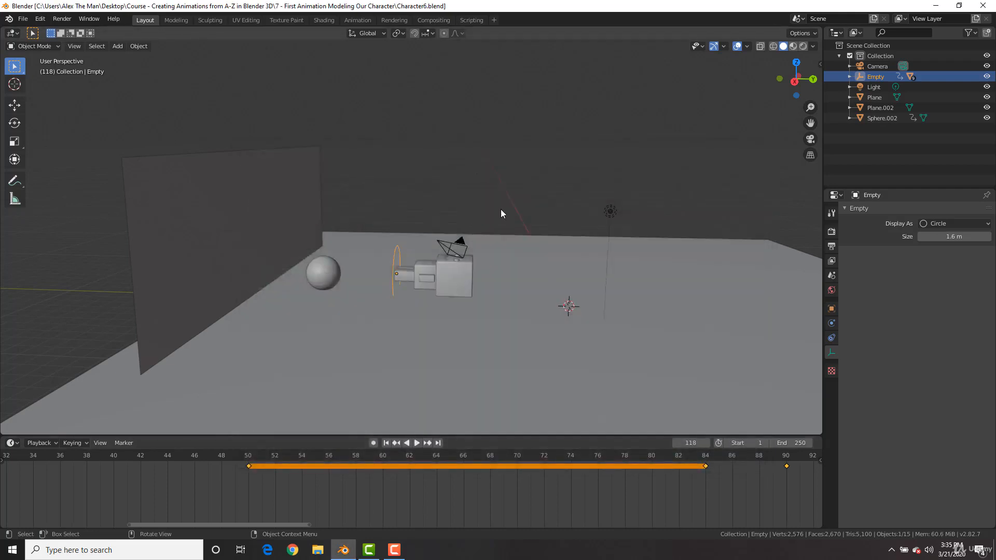